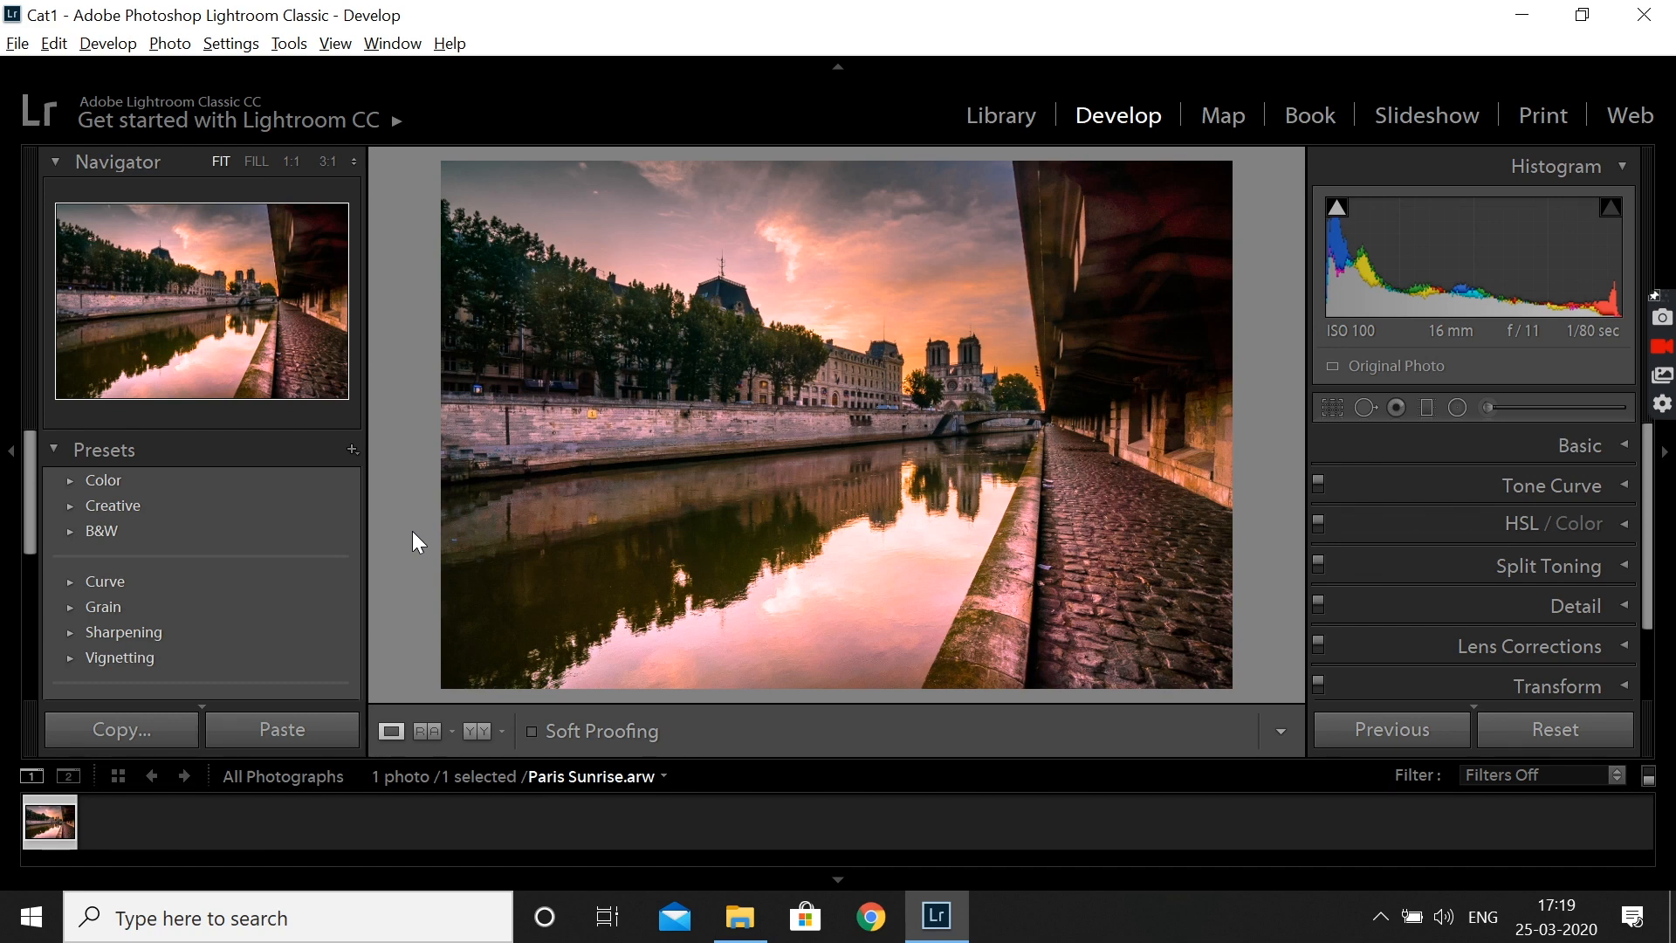
# Step: Compare the Paris Sunrise photo's unedited and edited versions by toggling the before/after view several times
pyautogui.press('\\')
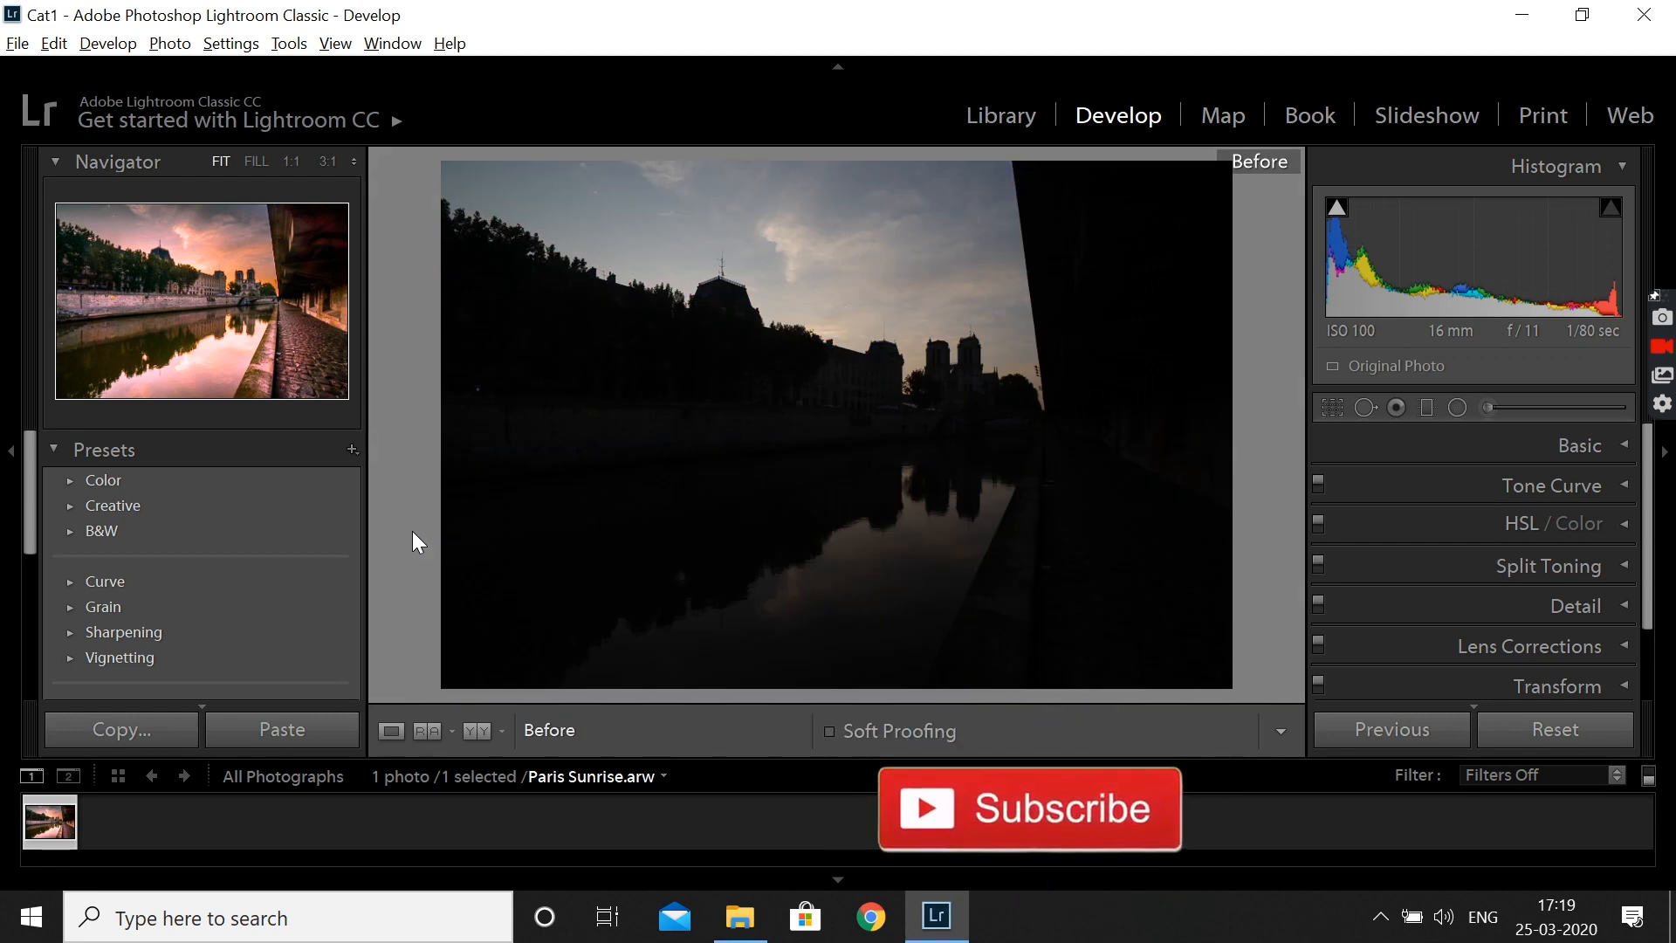
pyautogui.press('\\')
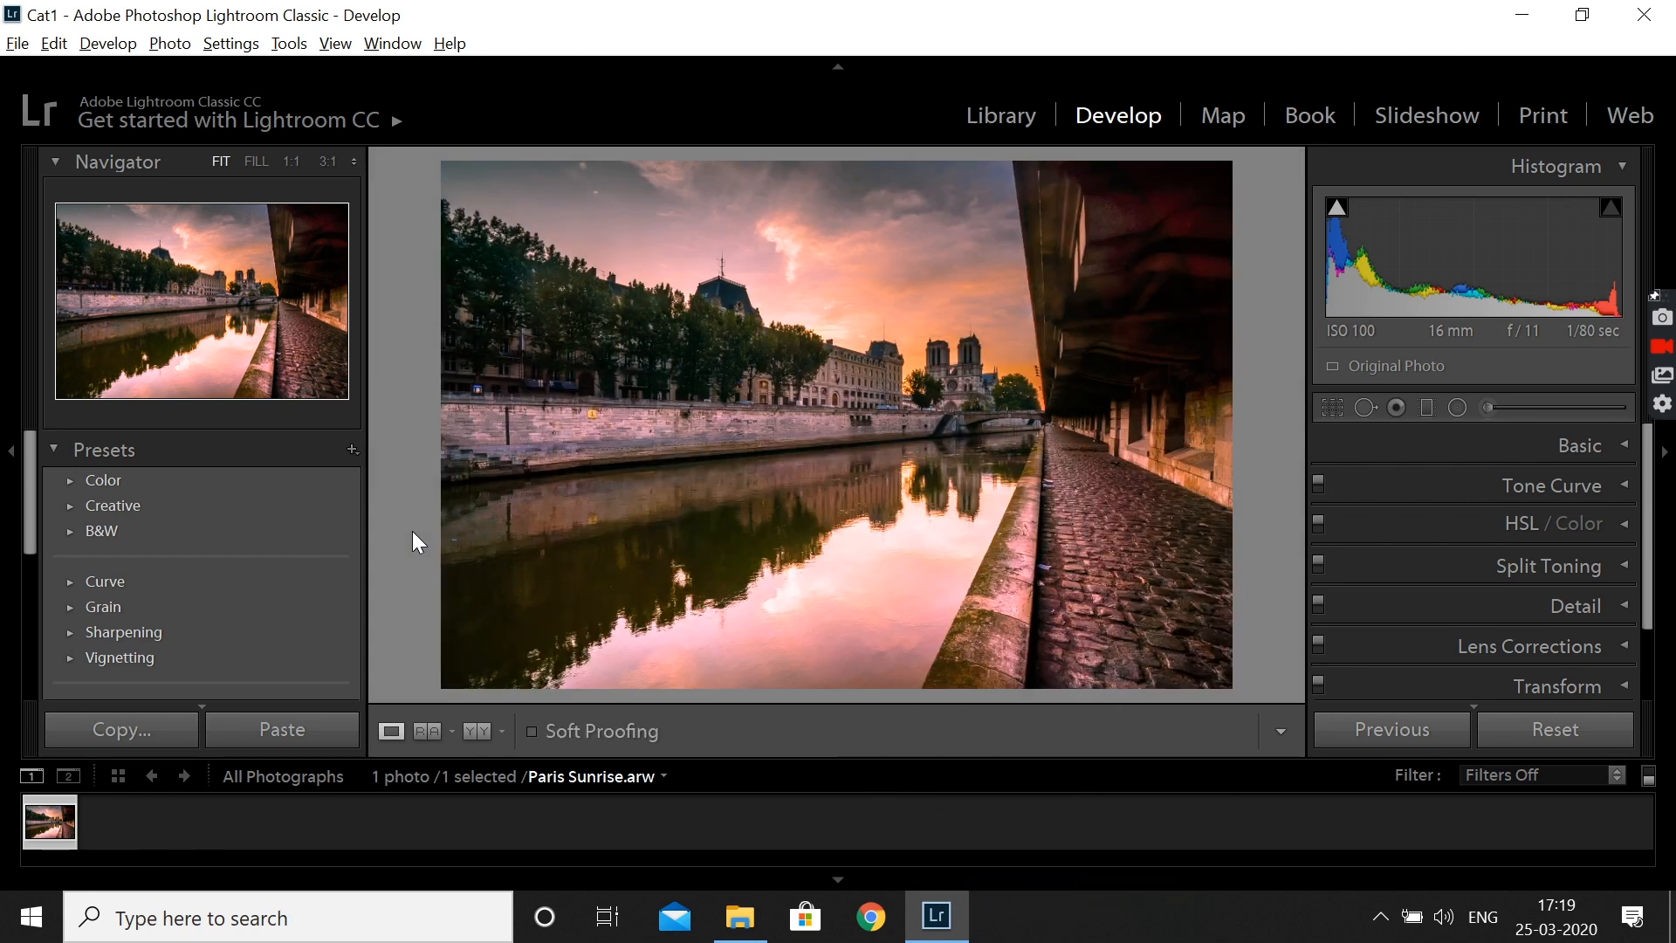
pyautogui.press('\\')
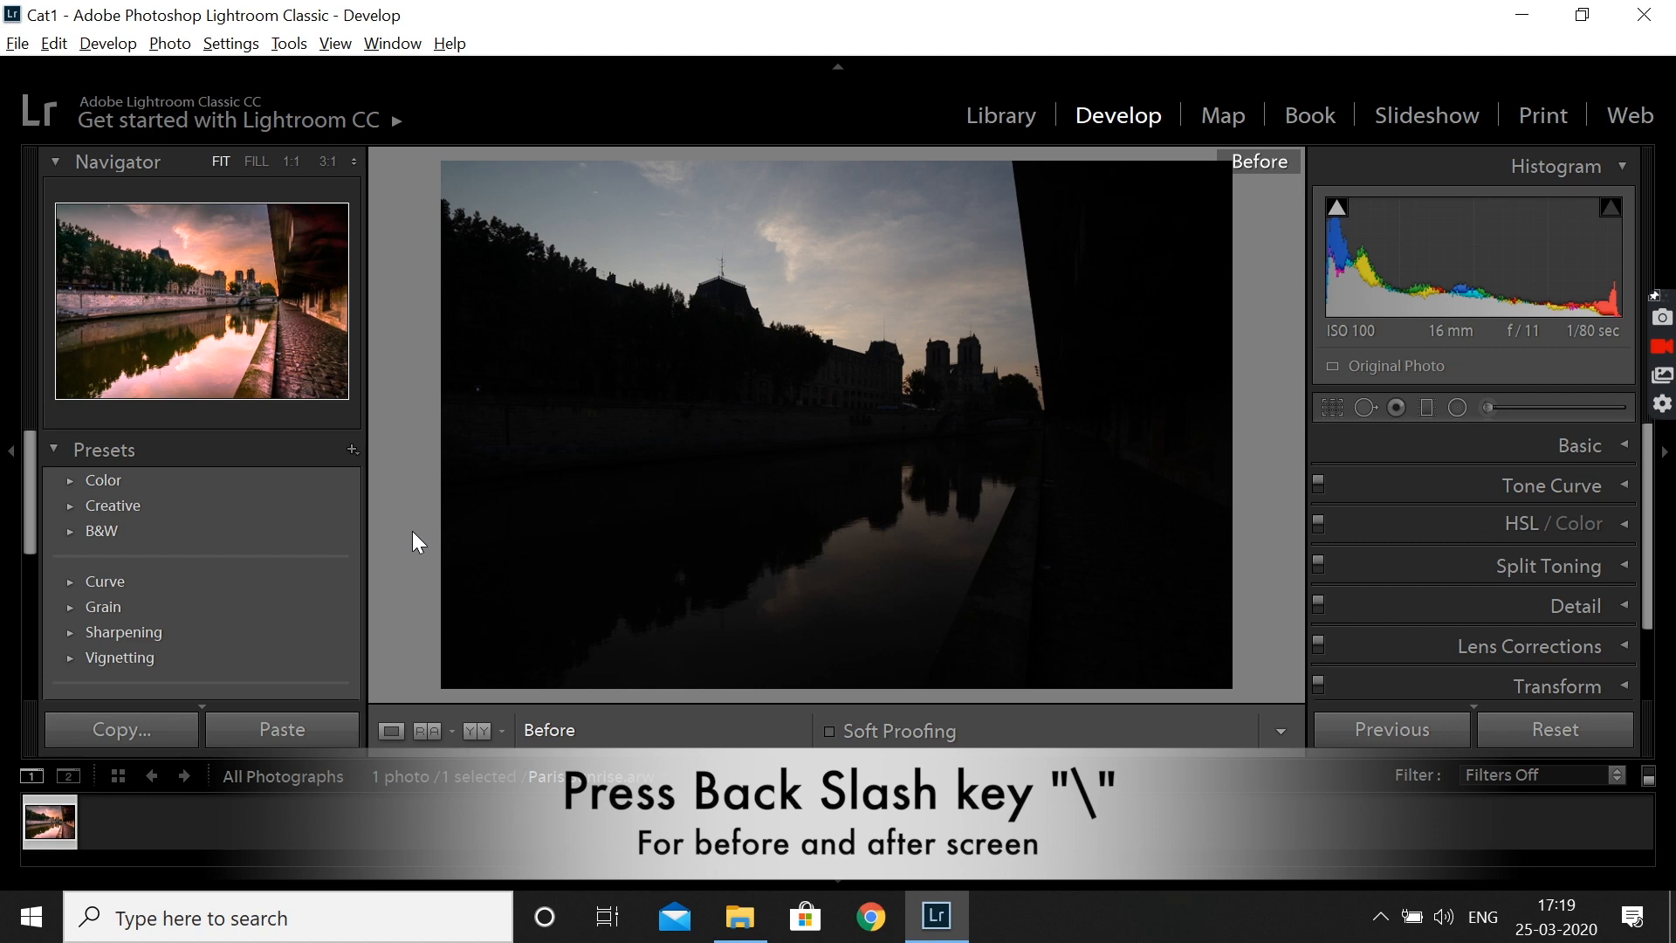
pyautogui.press('\\')
pyautogui.press('\\')
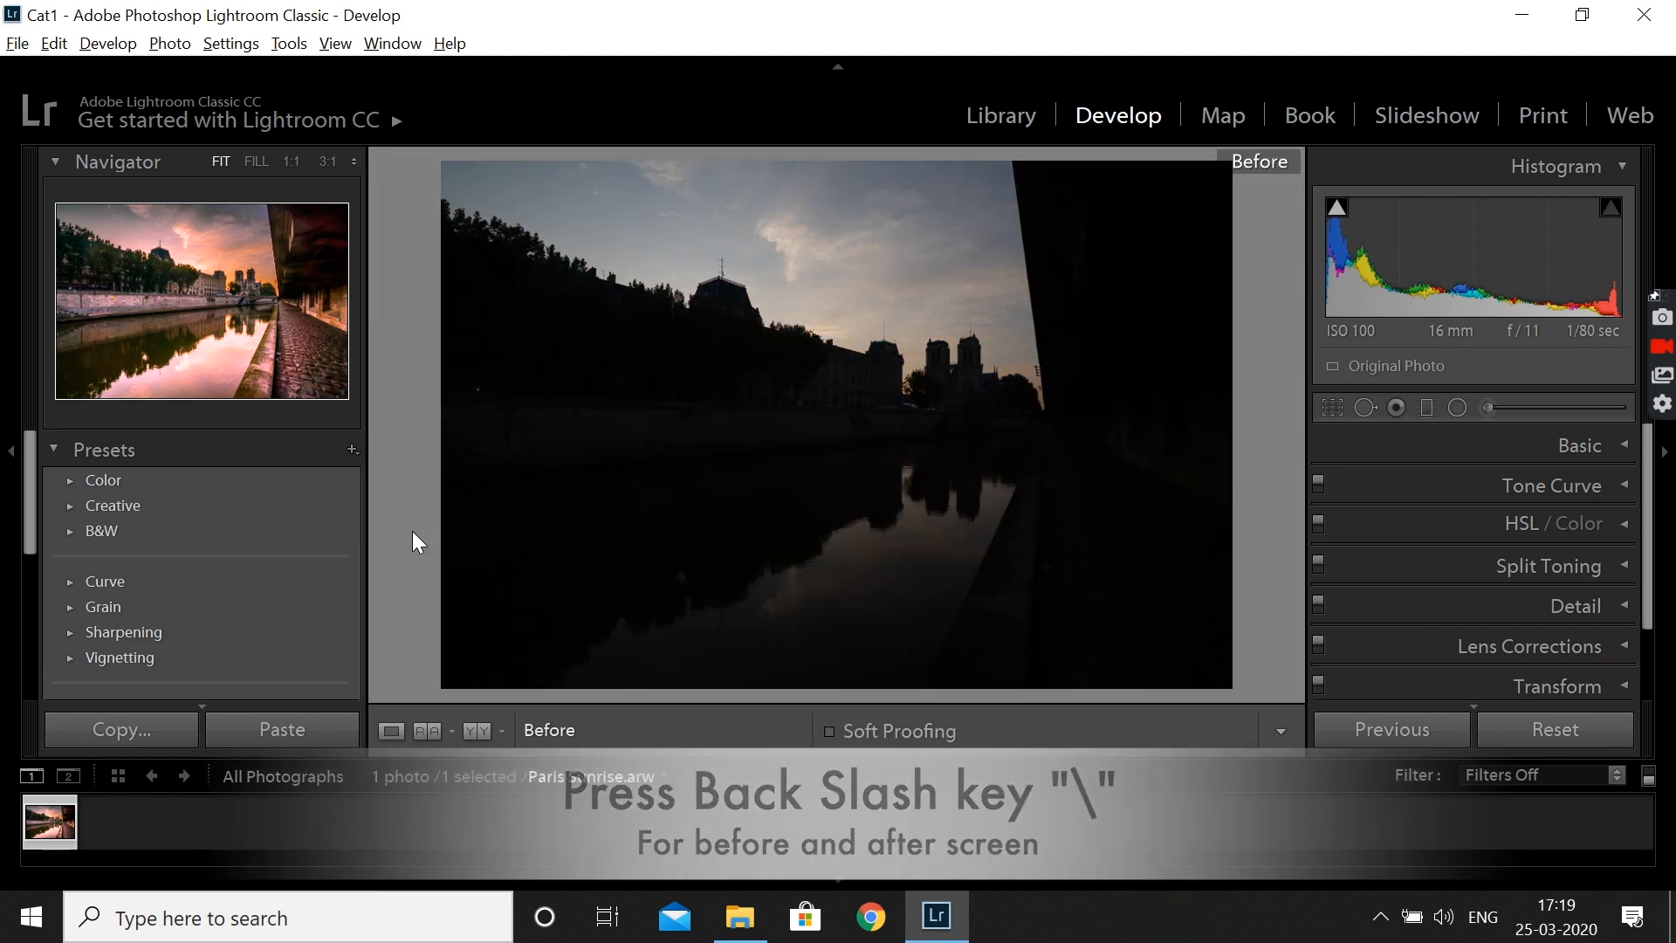
pyautogui.press('\\')
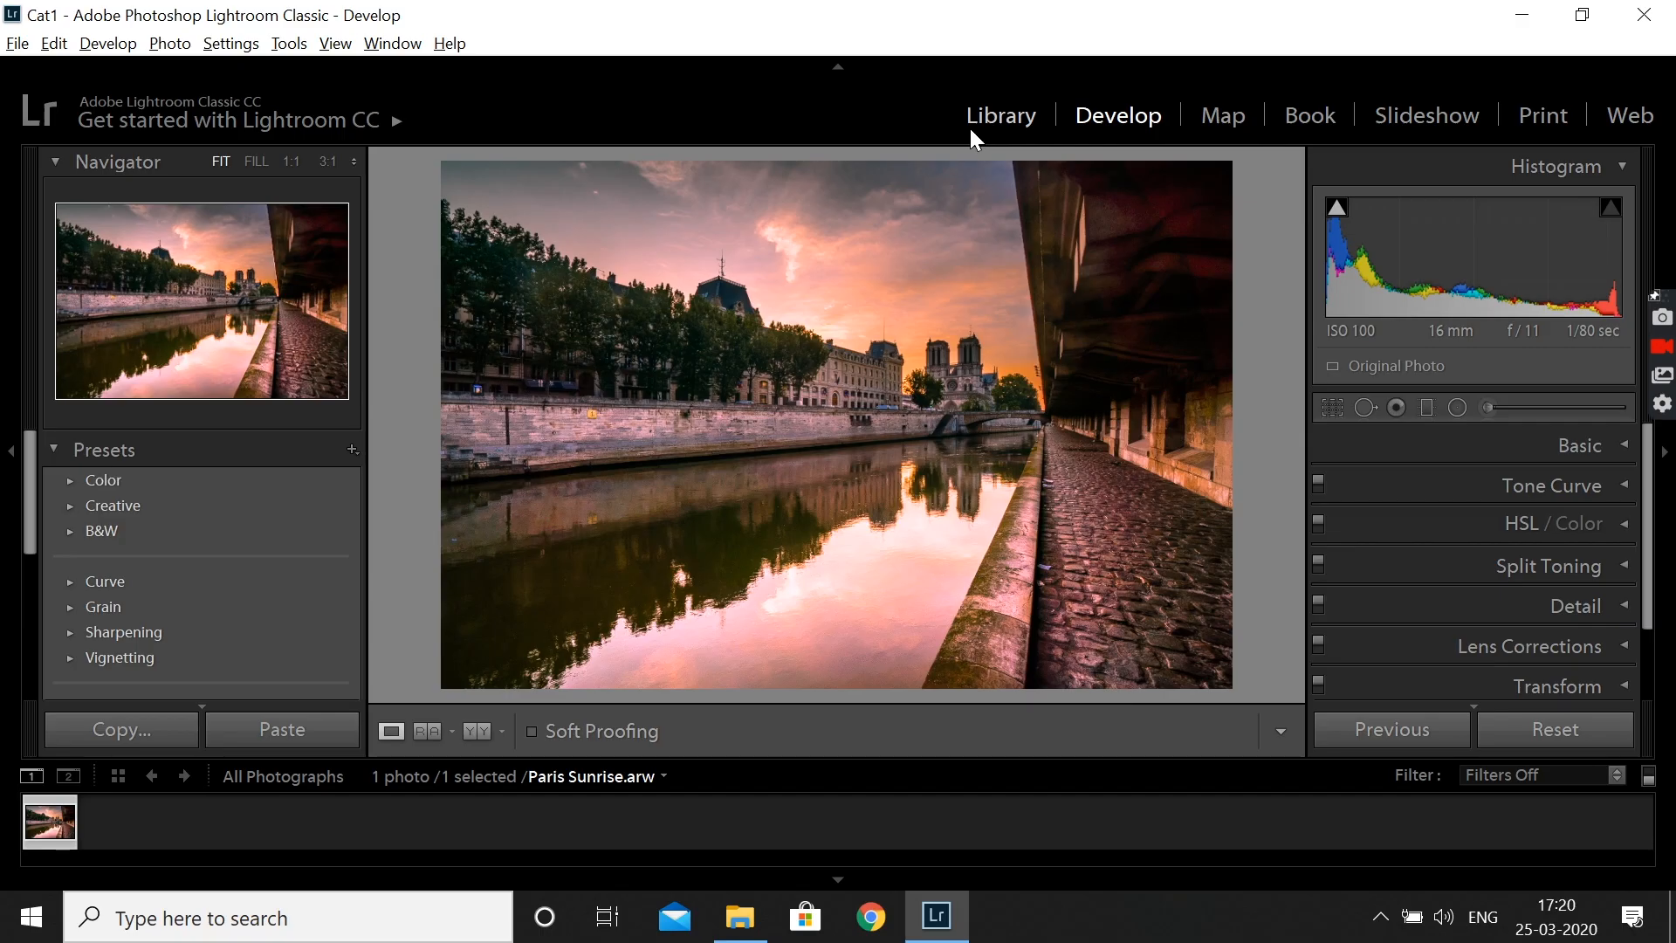
# Step: Switch to the Library module and create a new catalog named XYZ on the Desktop
pyautogui.click(971, 131)
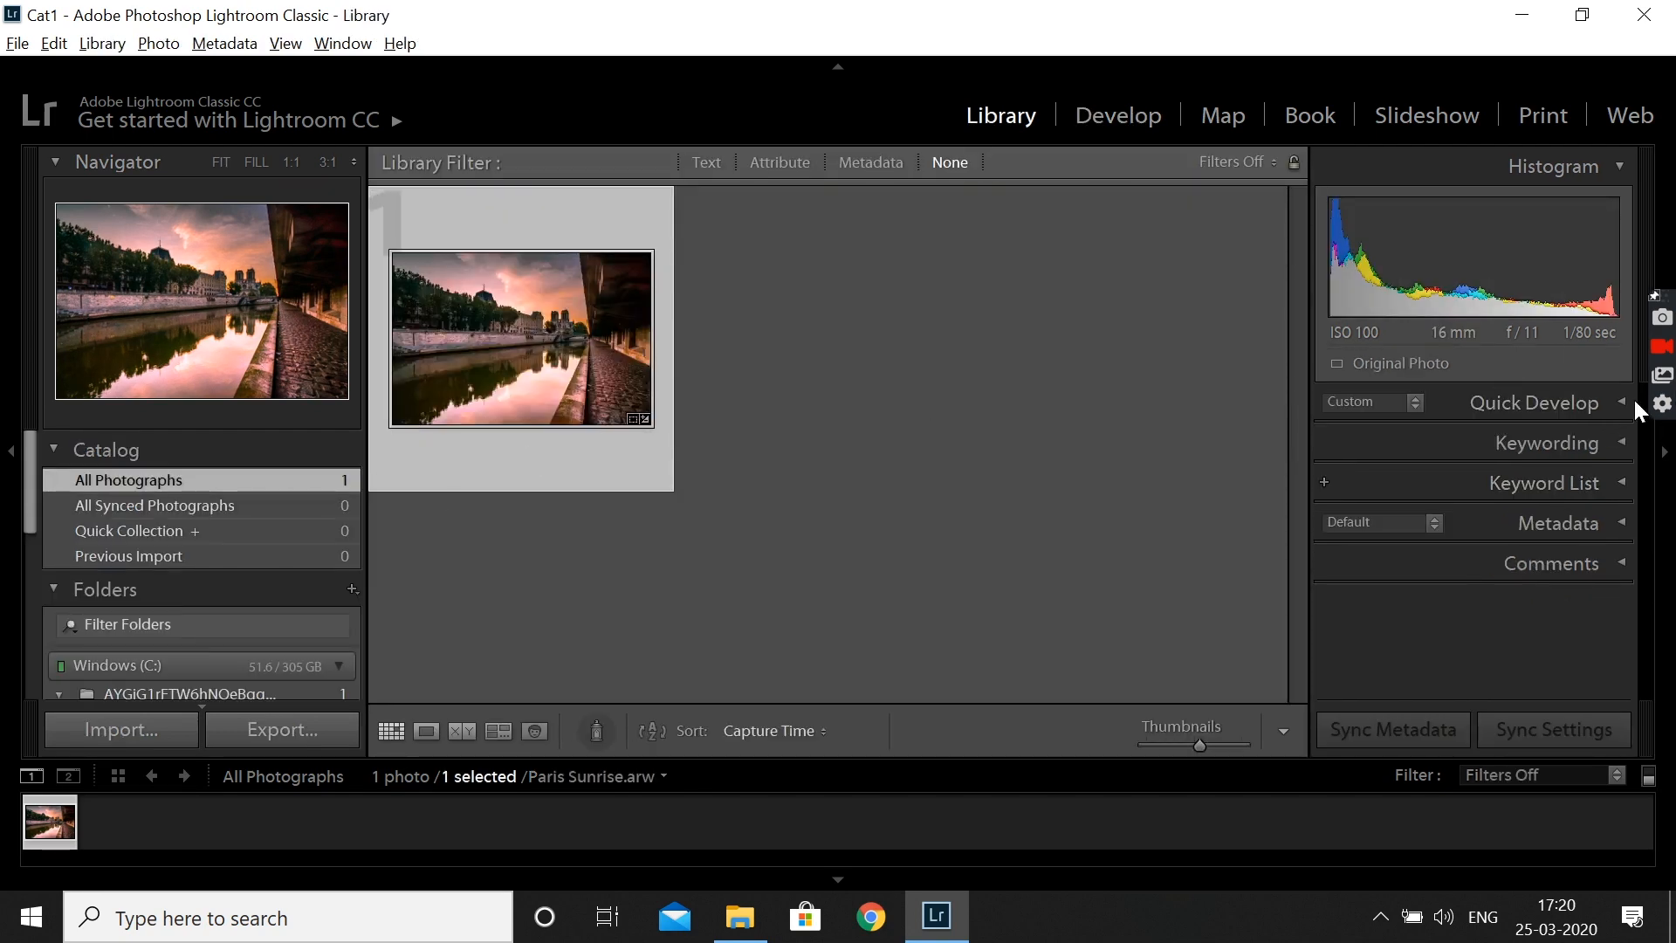
pyautogui.click(937, 361)
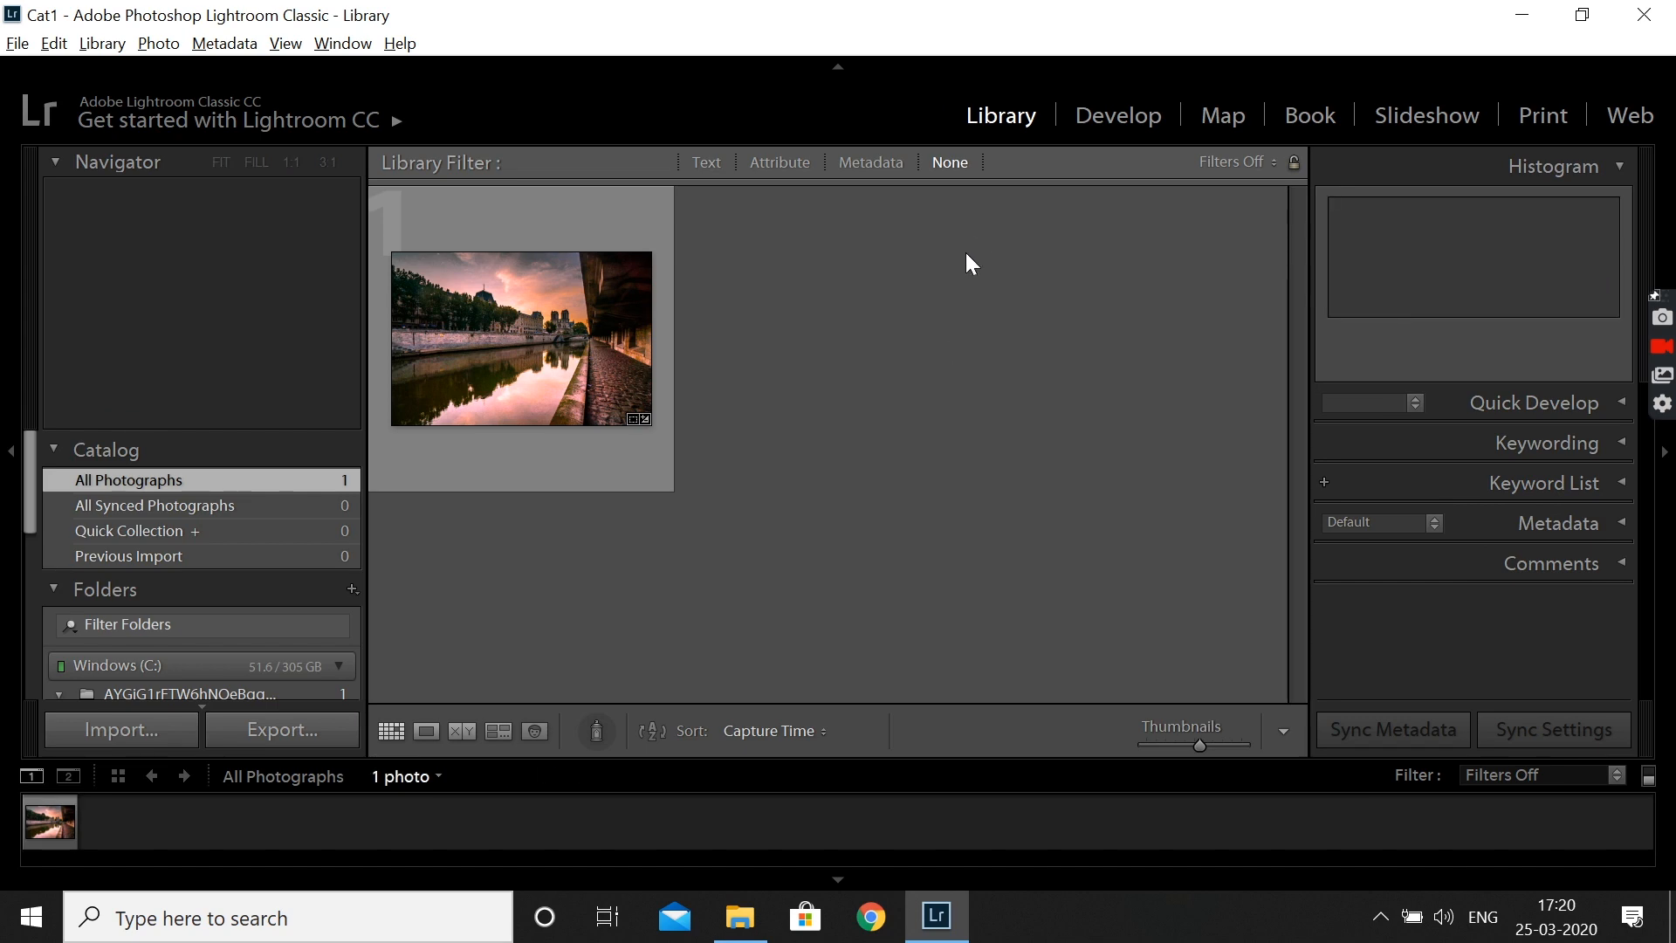
pyautogui.click(17, 43)
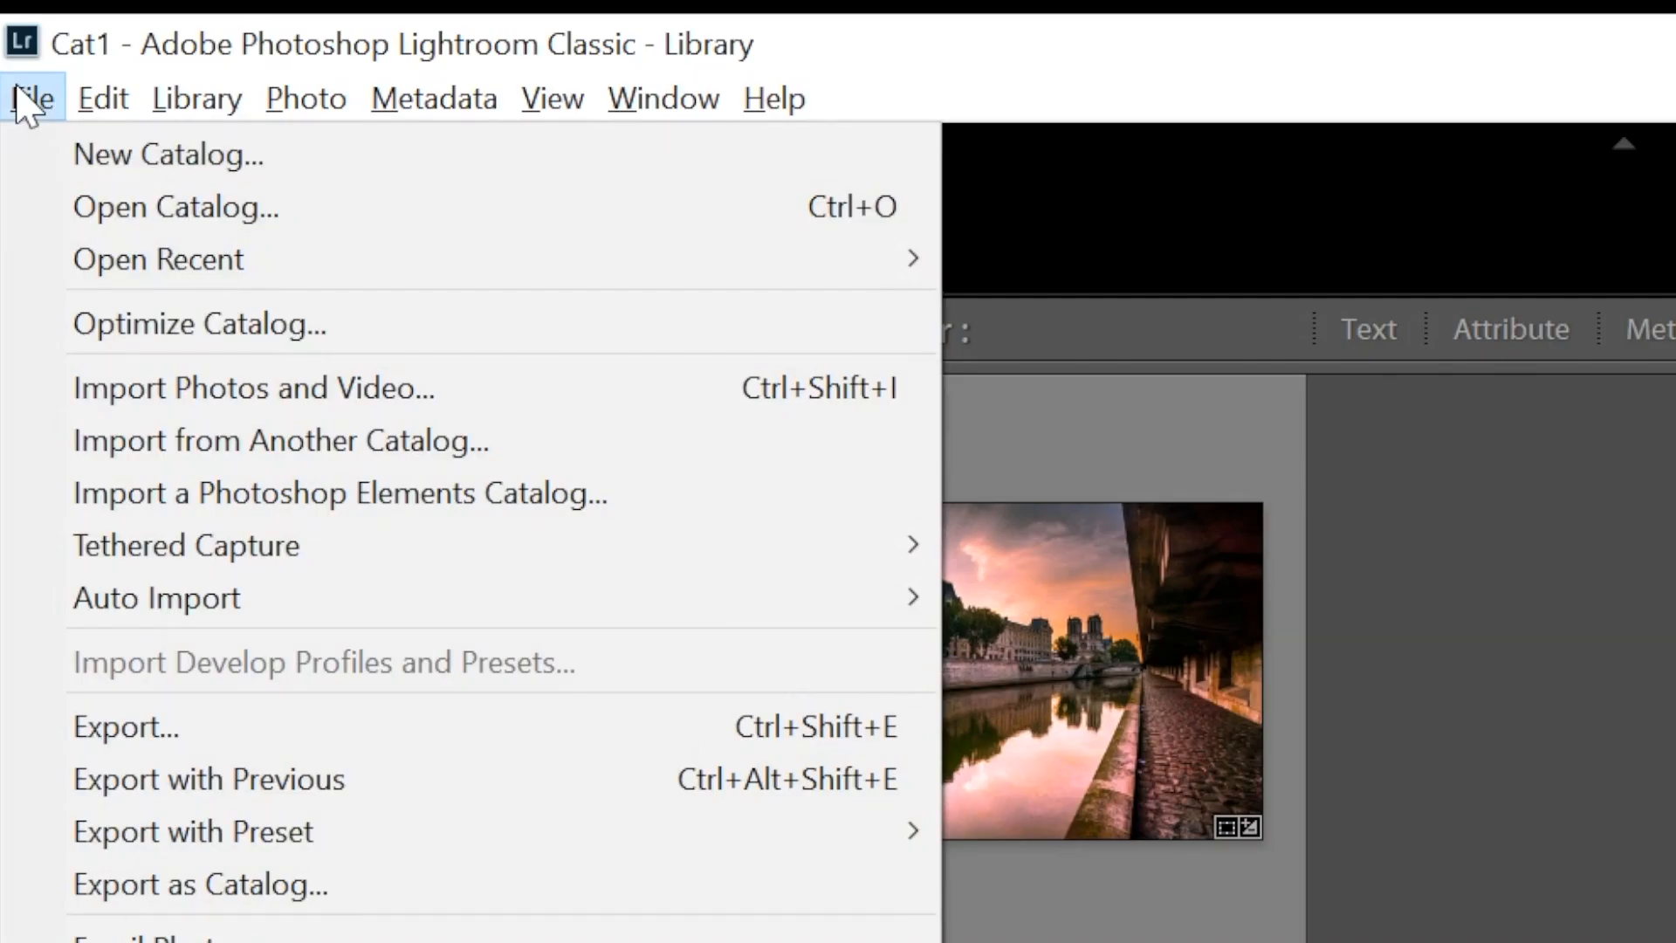
pyautogui.click(65, 163)
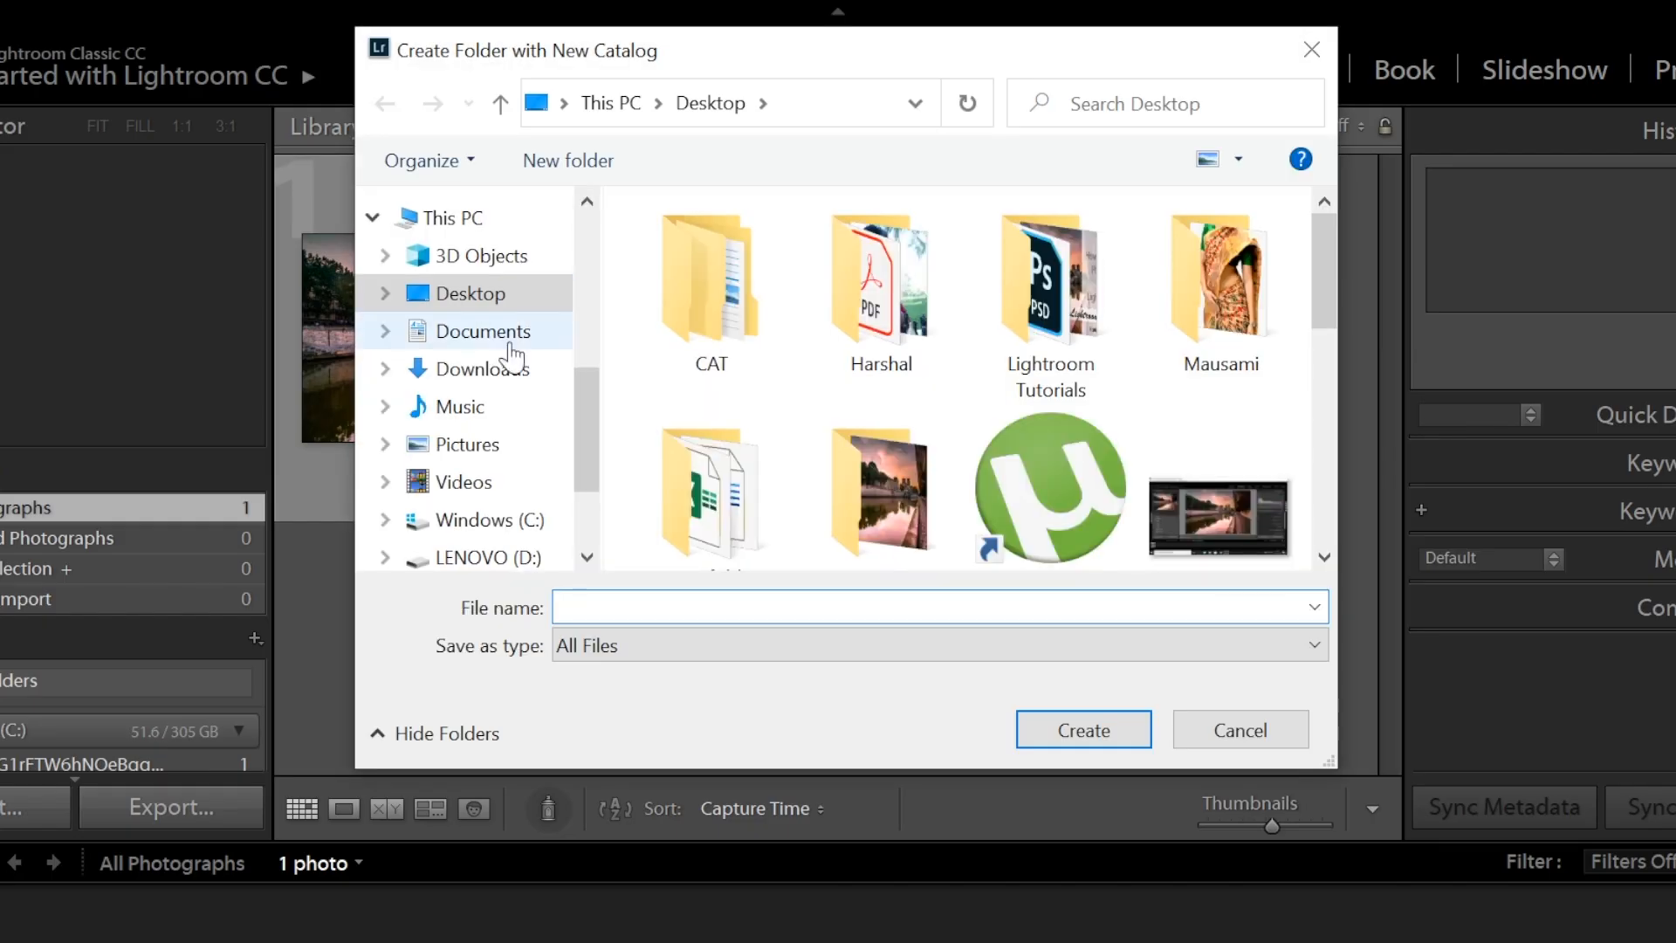
pyautogui.click(496, 308)
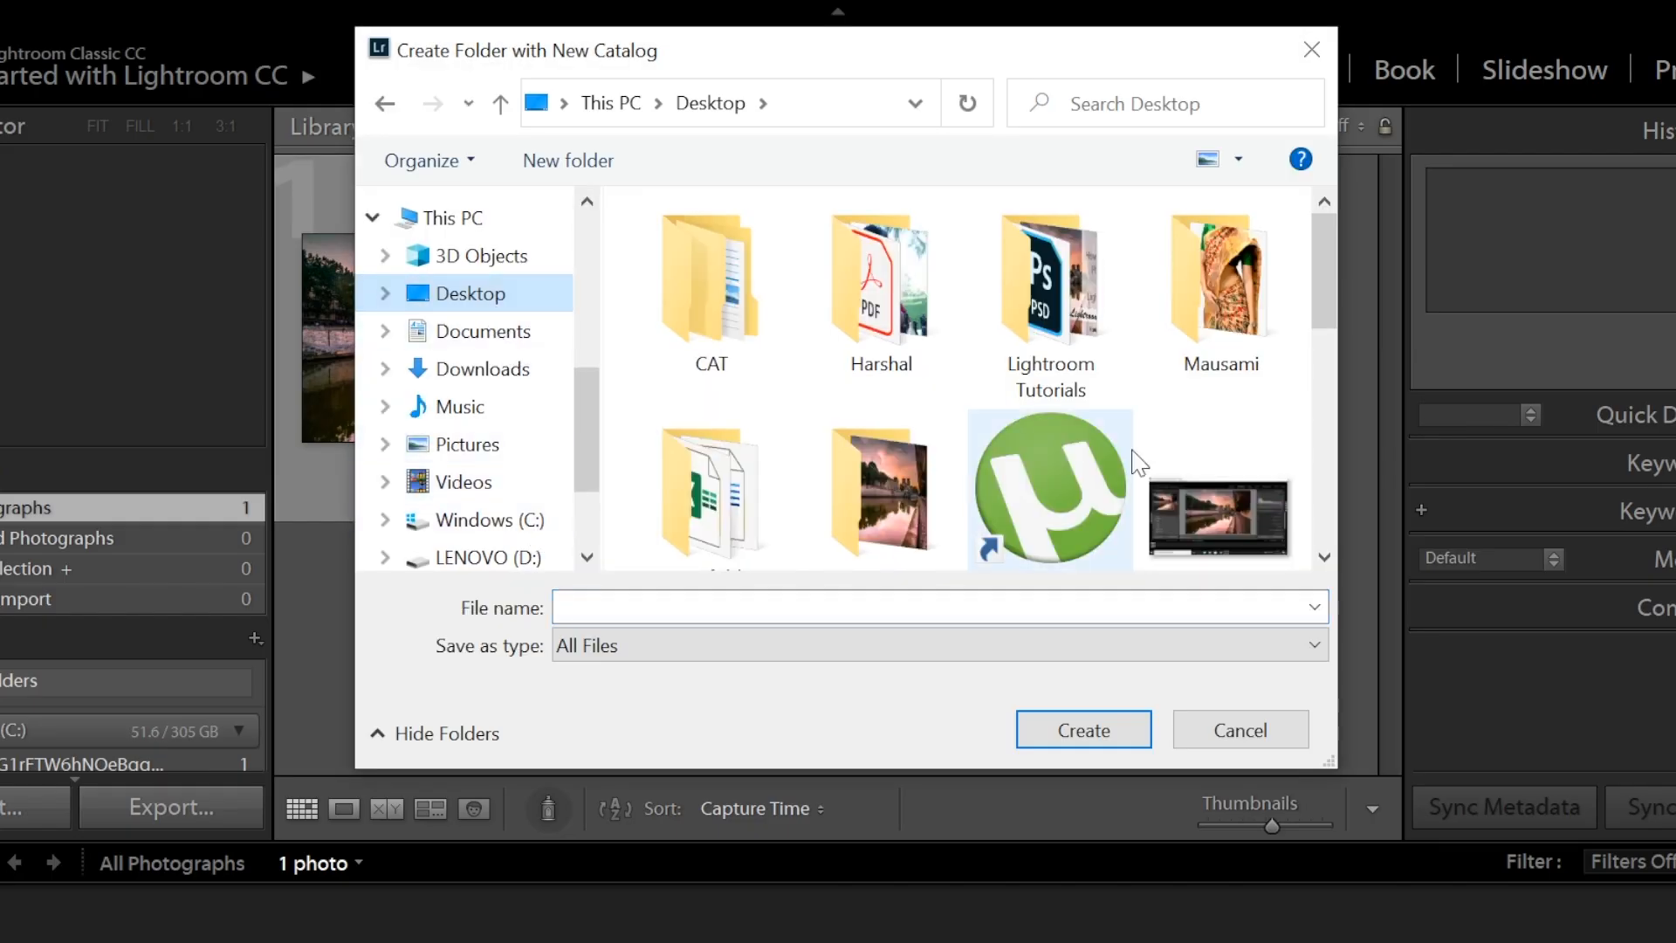
pyautogui.click(706, 615)
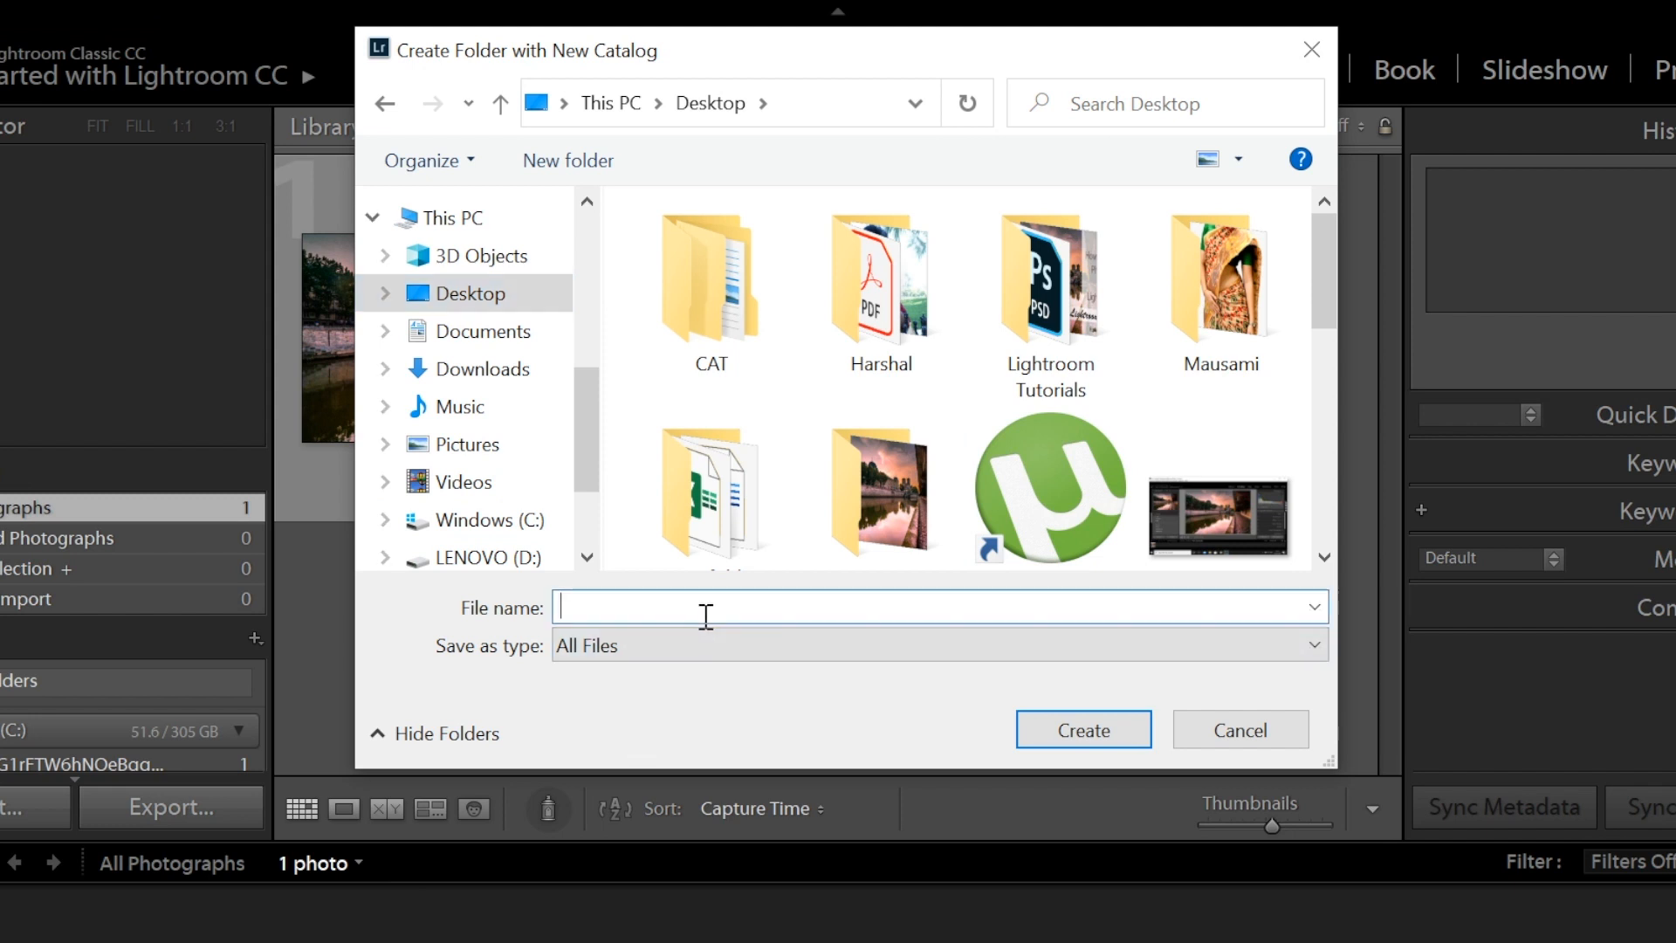
pyautogui.write('XYZ')
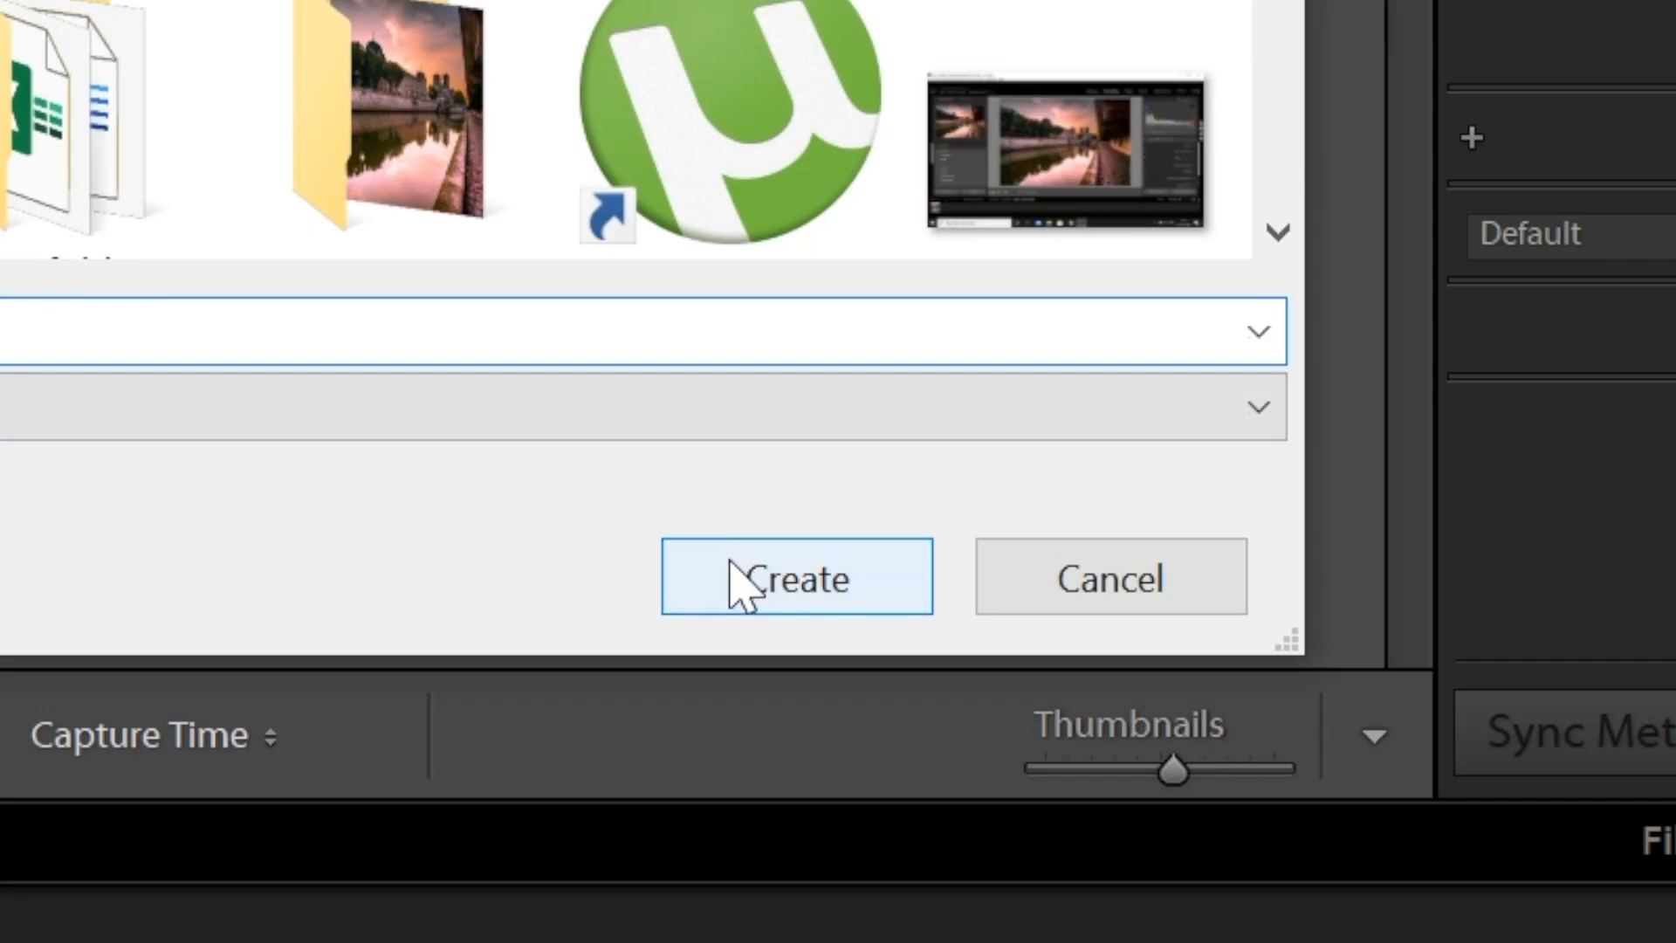
pyautogui.click(732, 568)
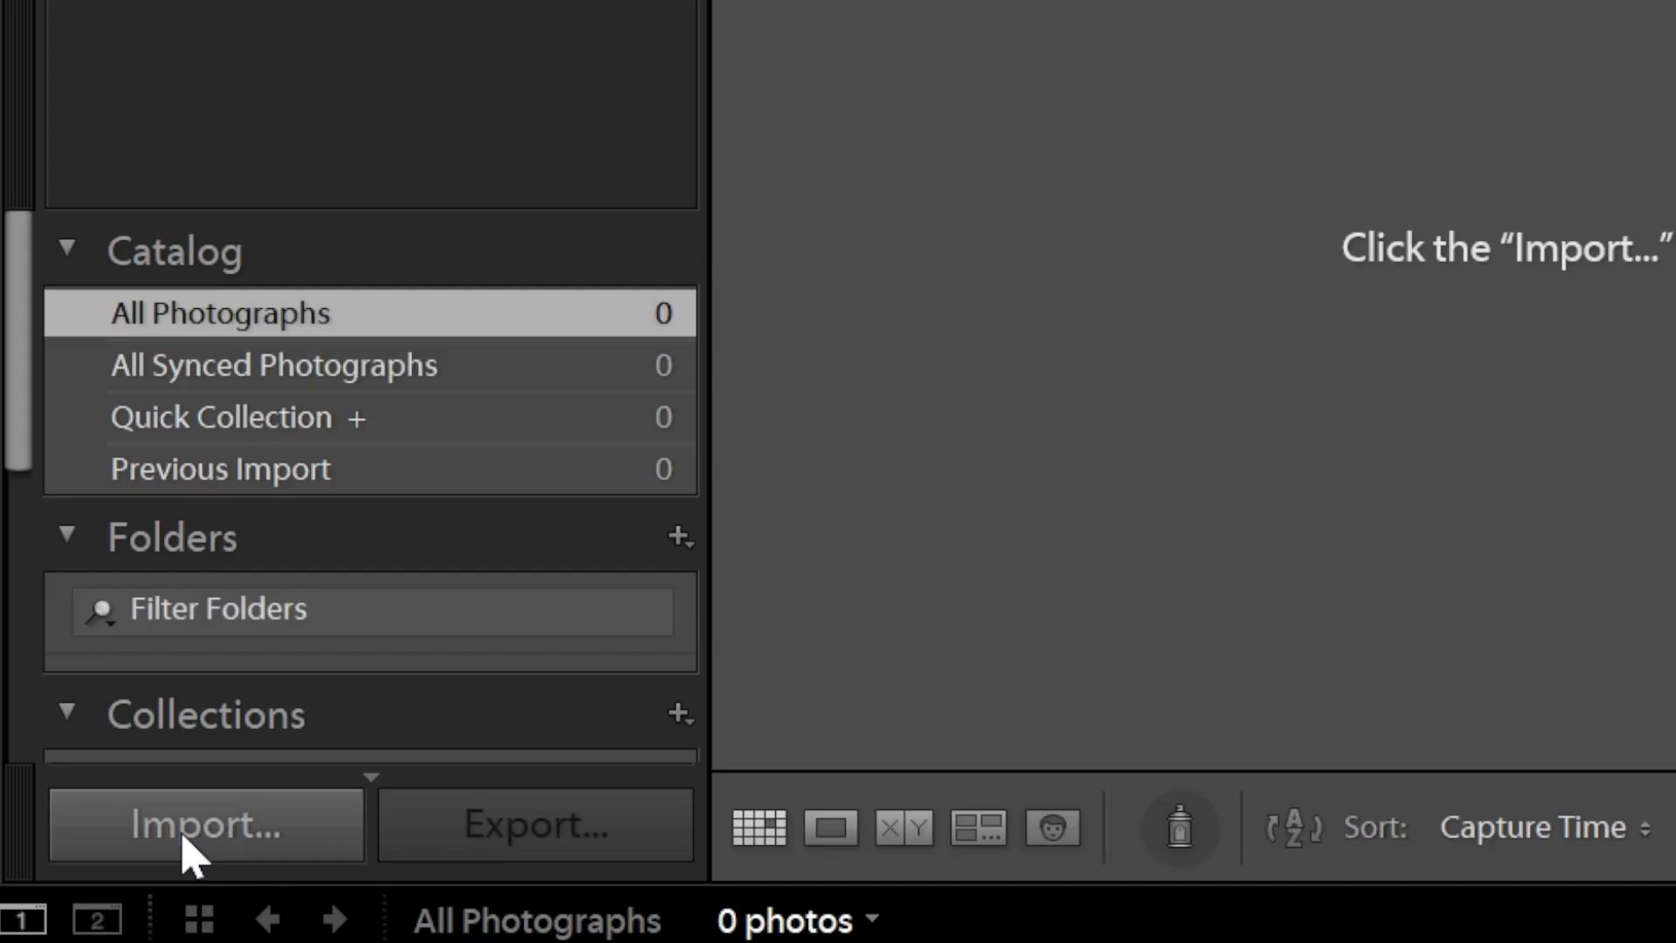
# Step: Start a photo import with the Skies folder in Photography Toolbox as the source and leave all its photos unchecked
pyautogui.click(185, 838)
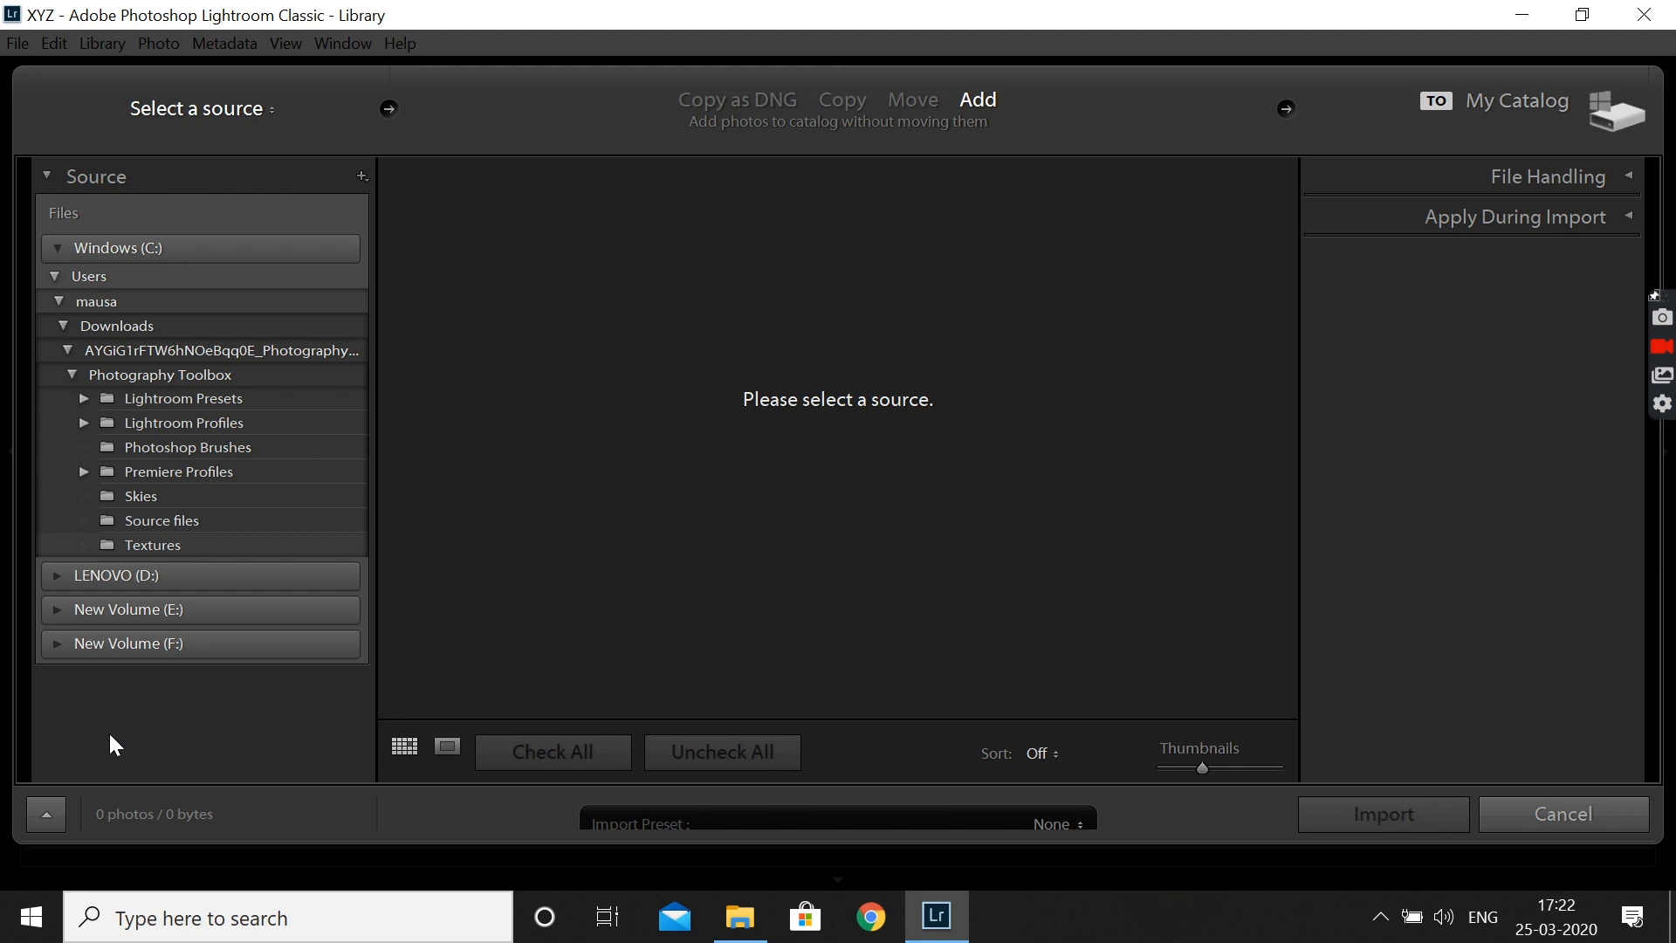
pyautogui.click(117, 494)
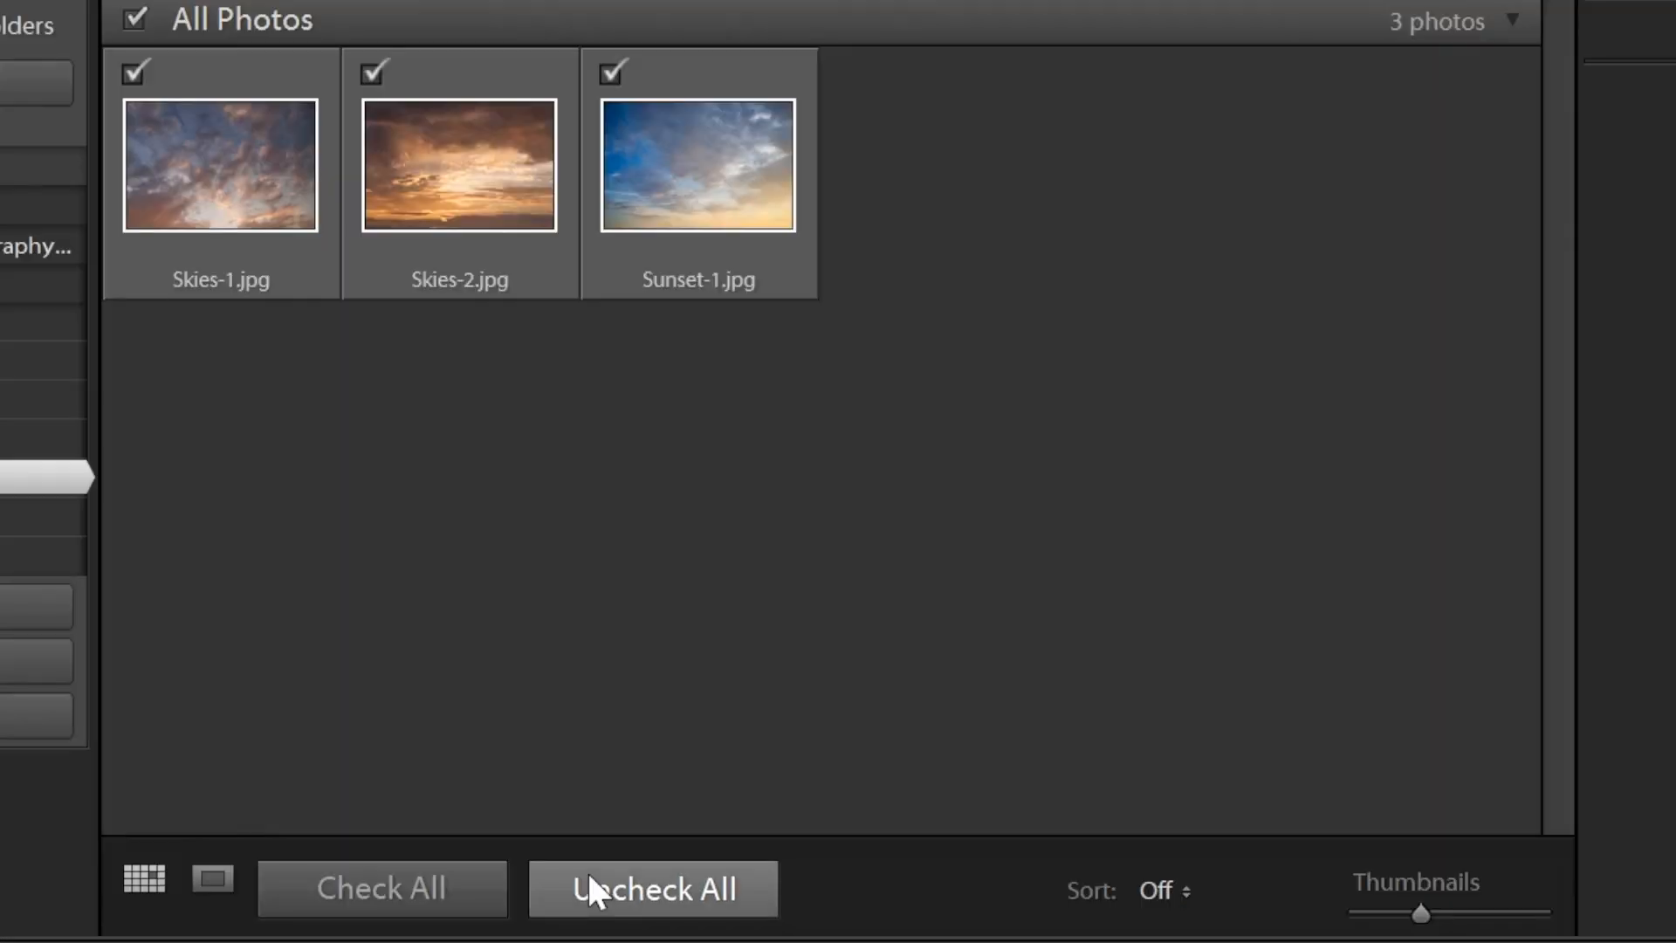
pyautogui.click(681, 744)
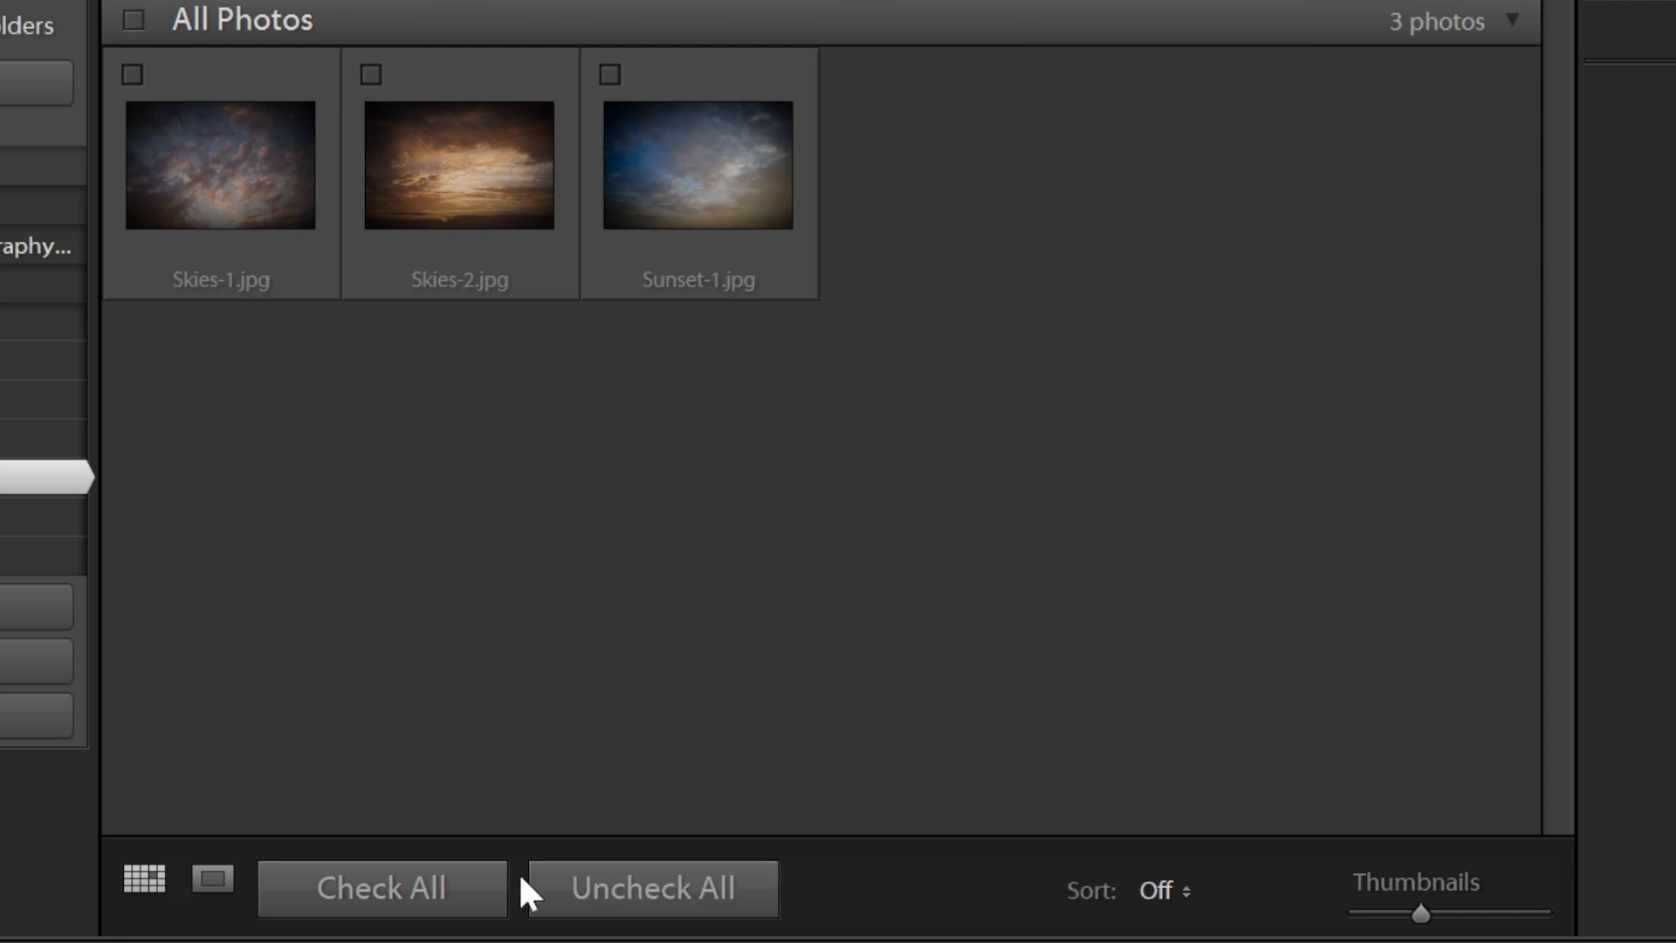
pyautogui.click(492, 878)
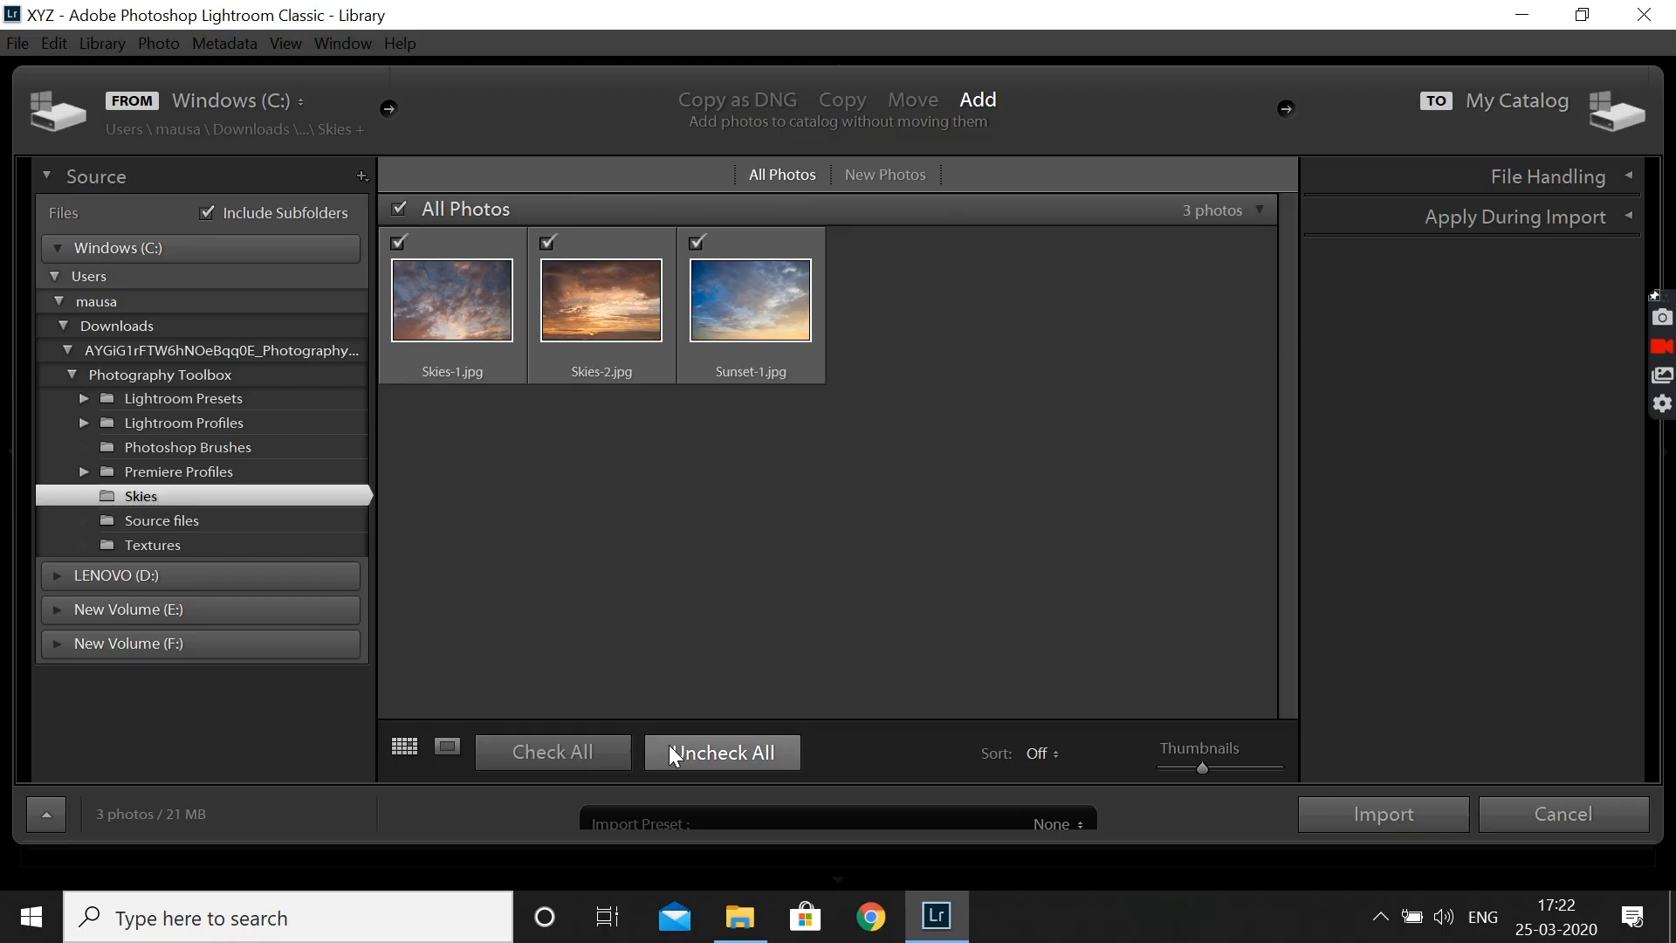
pyautogui.click(572, 889)
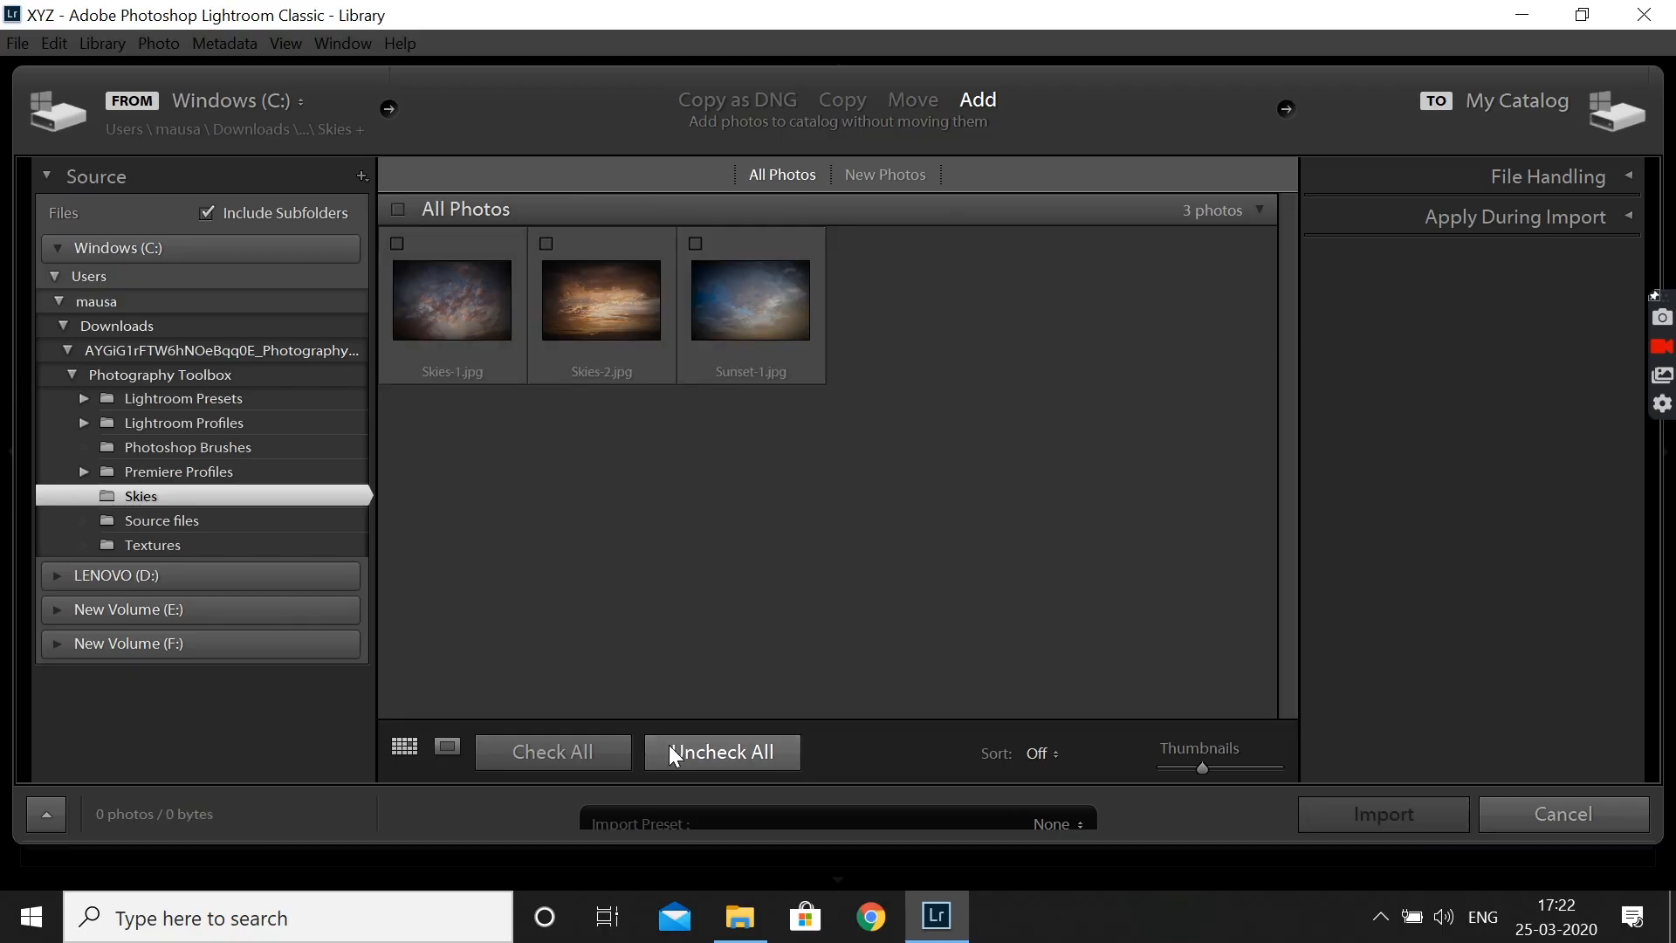
# Step: Mark only Skies-2.jpg and import it into the catalog with the Add option
pyautogui.click(547, 244)
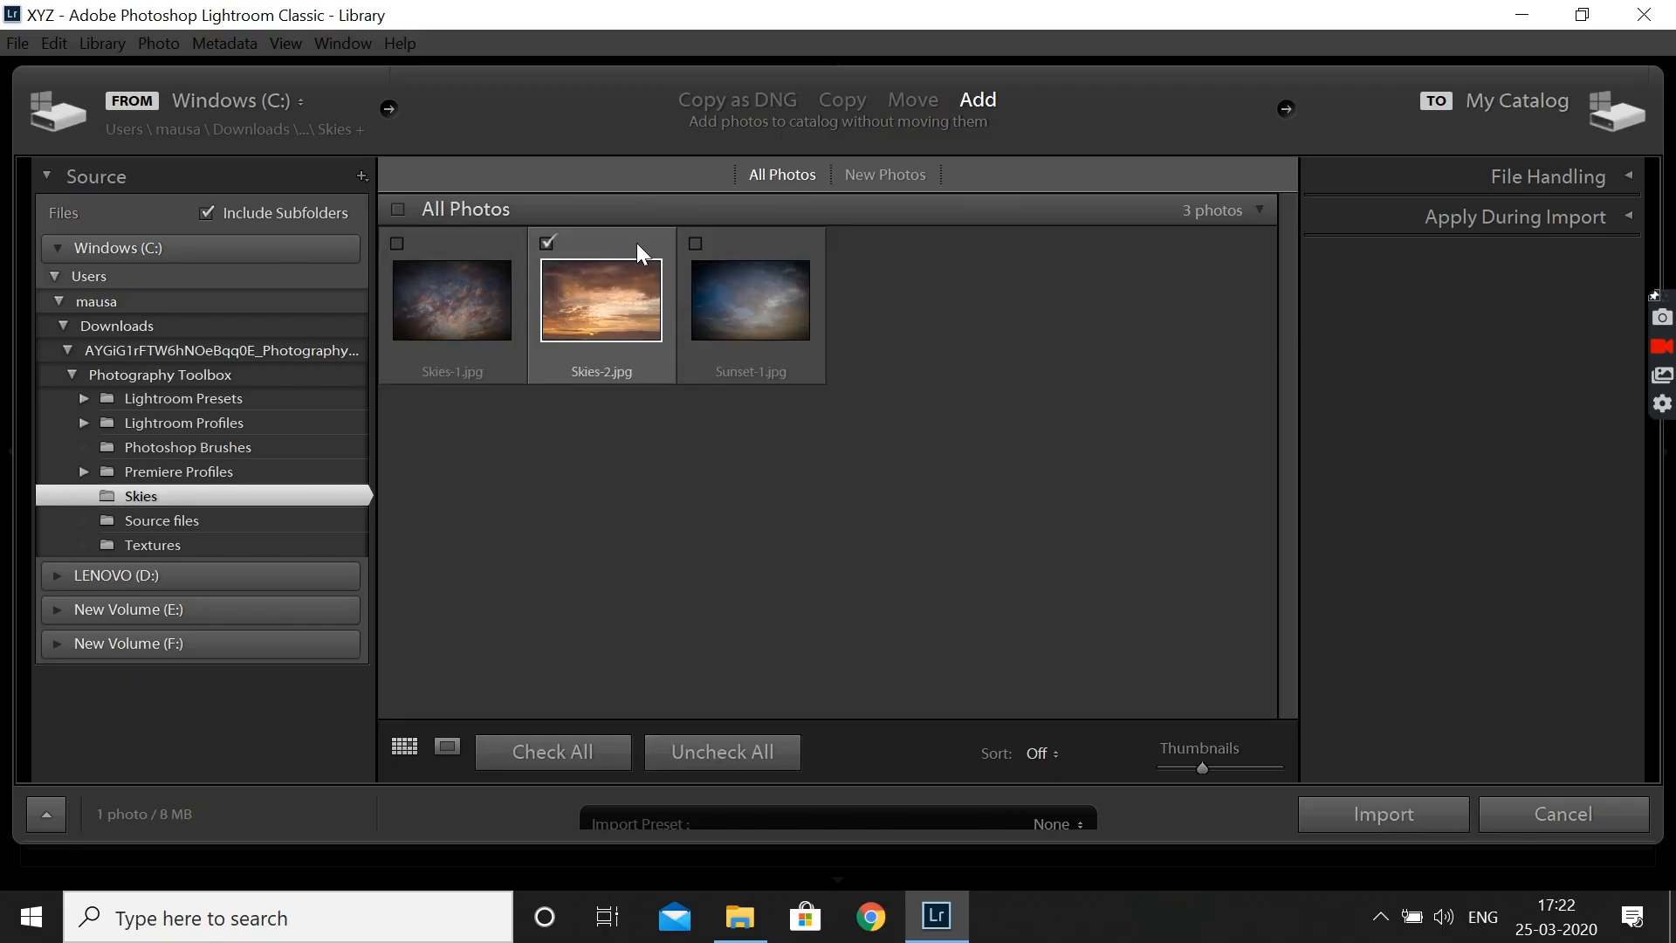
pyautogui.click(698, 244)
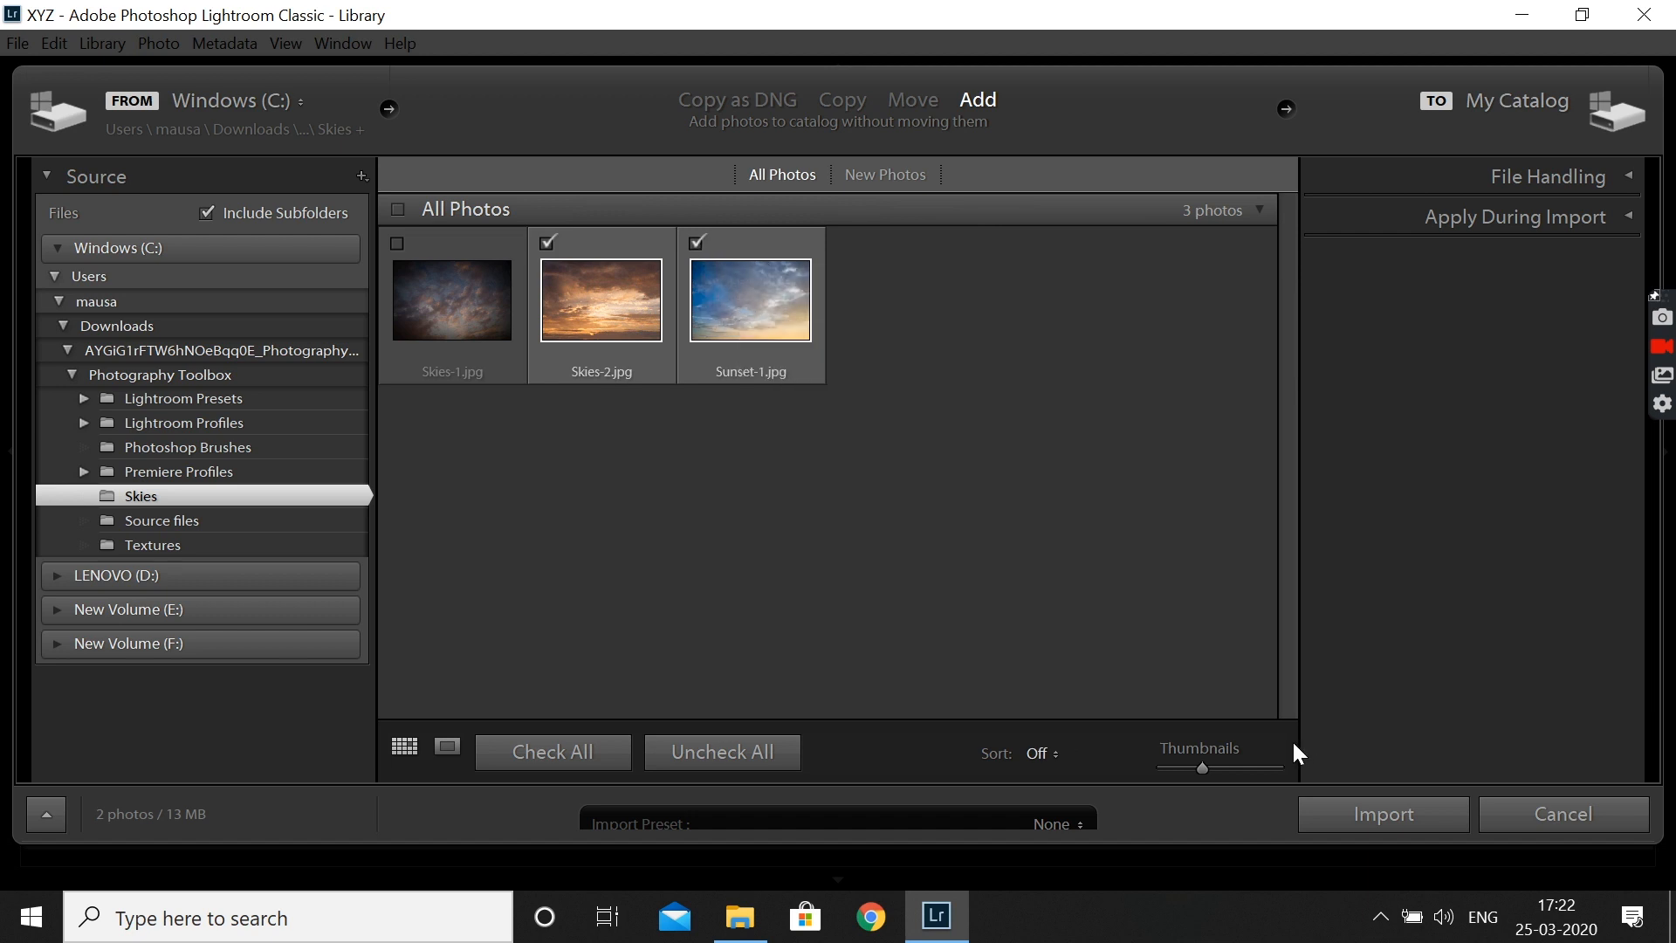
pyautogui.click(695, 244)
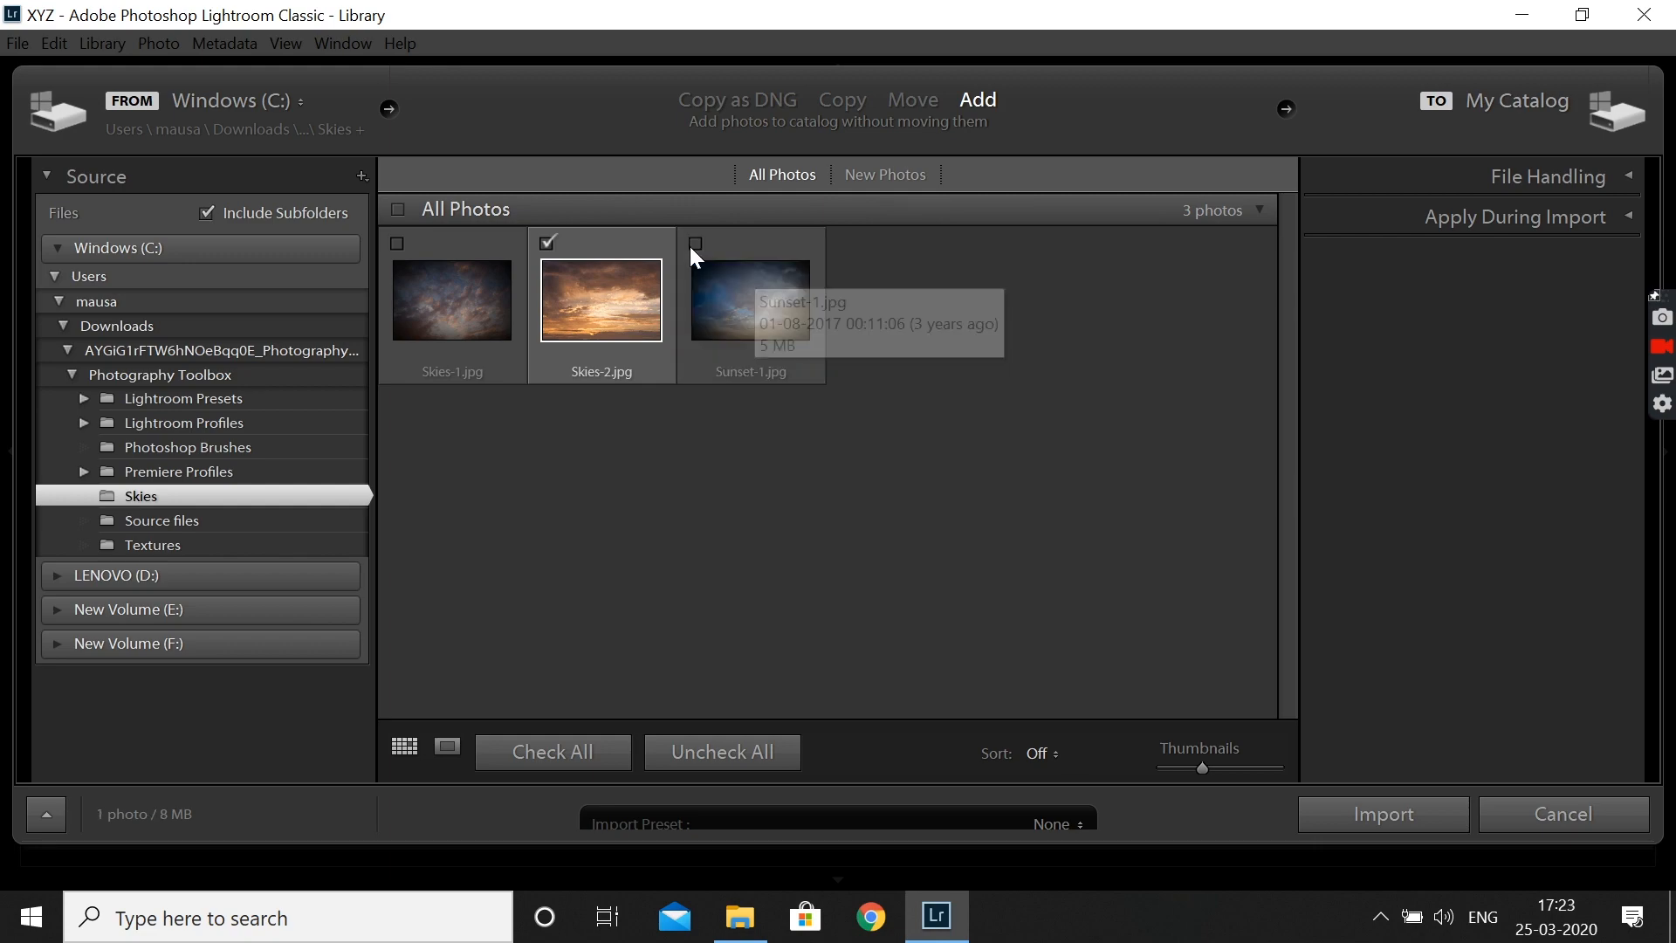
pyautogui.click(1310, 829)
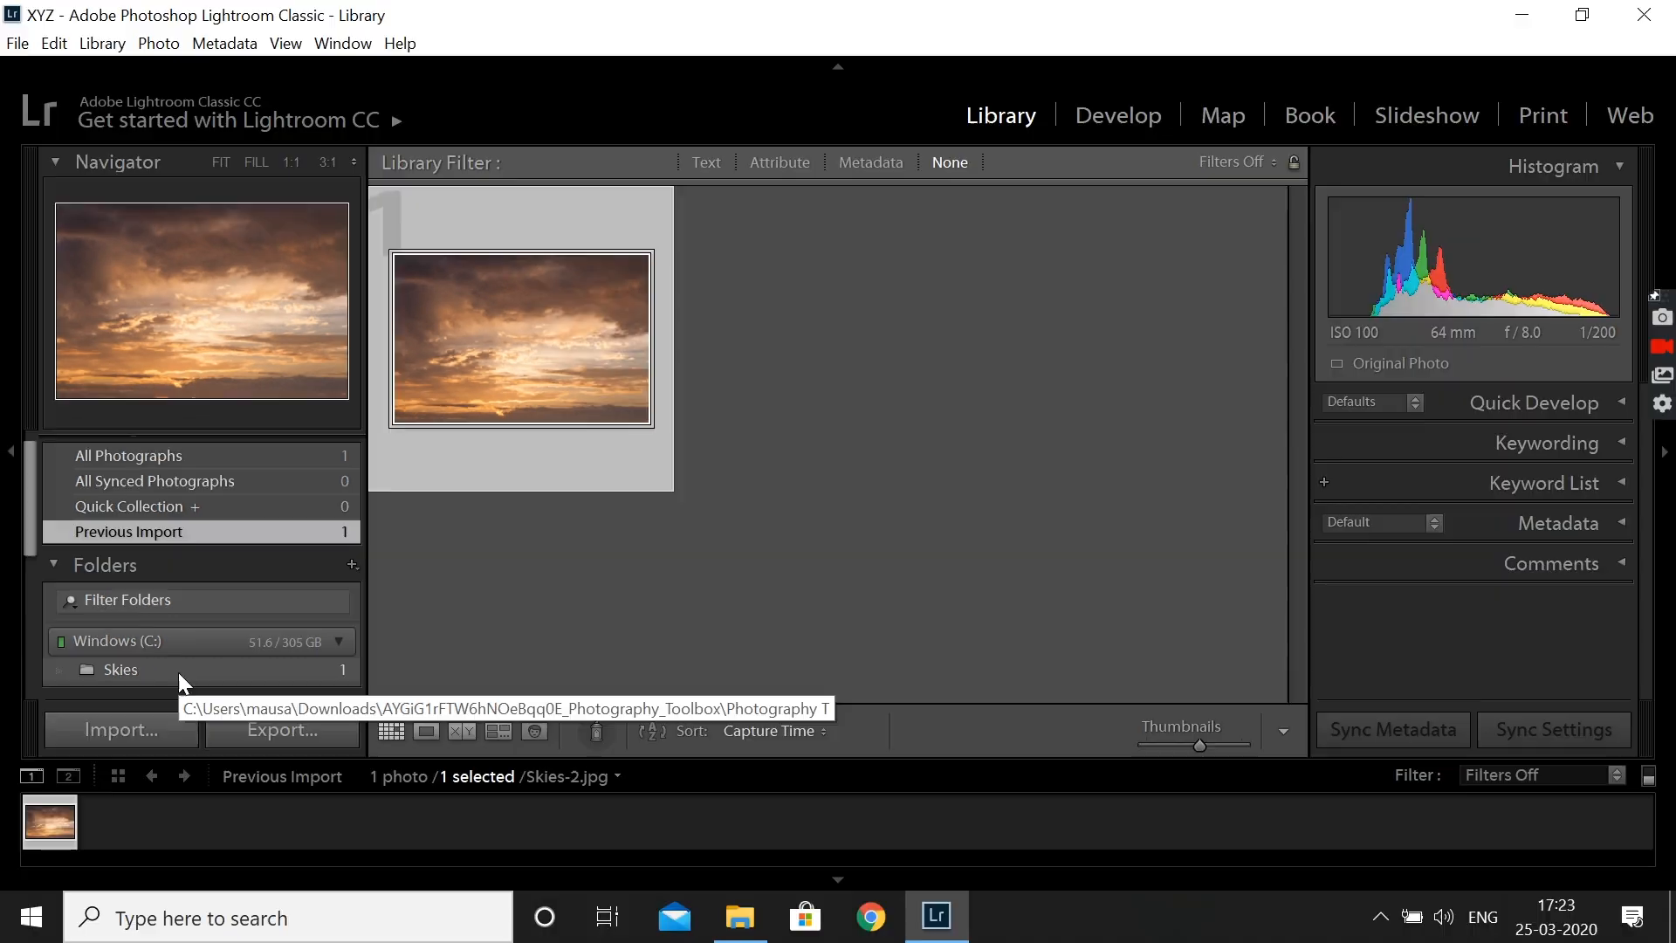
# Step: Import the remaining photos Skies-1.jpg and Sunset-1.jpg from the Skies folder into the catalog
pyautogui.click(132, 731)
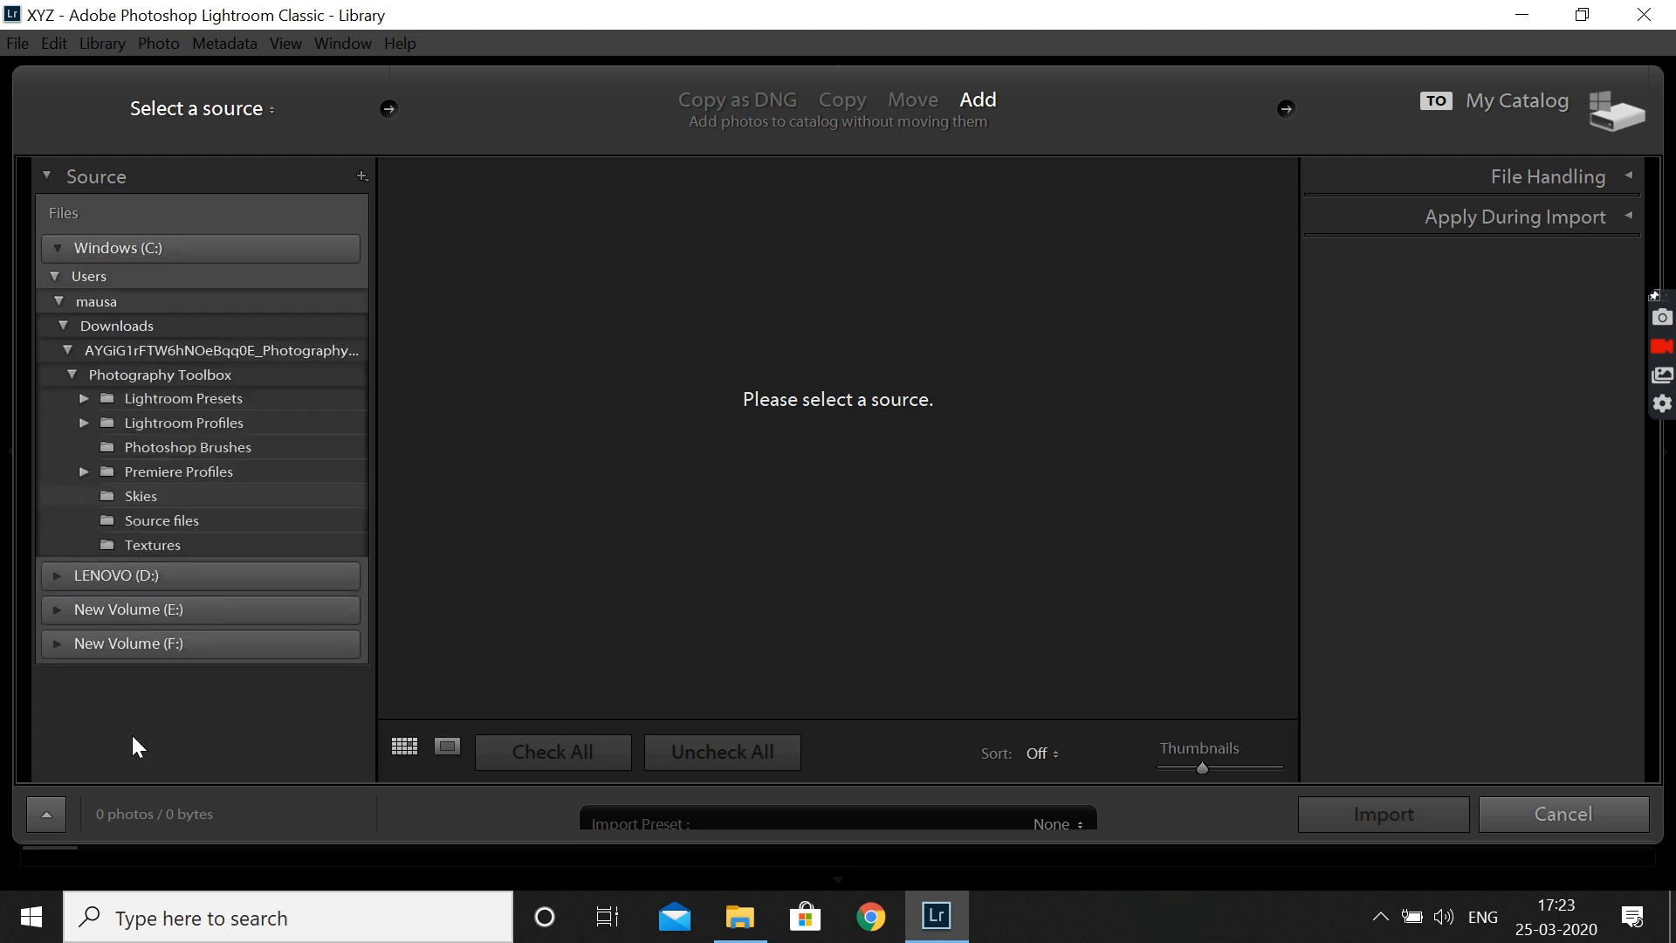
pyautogui.click(178, 499)
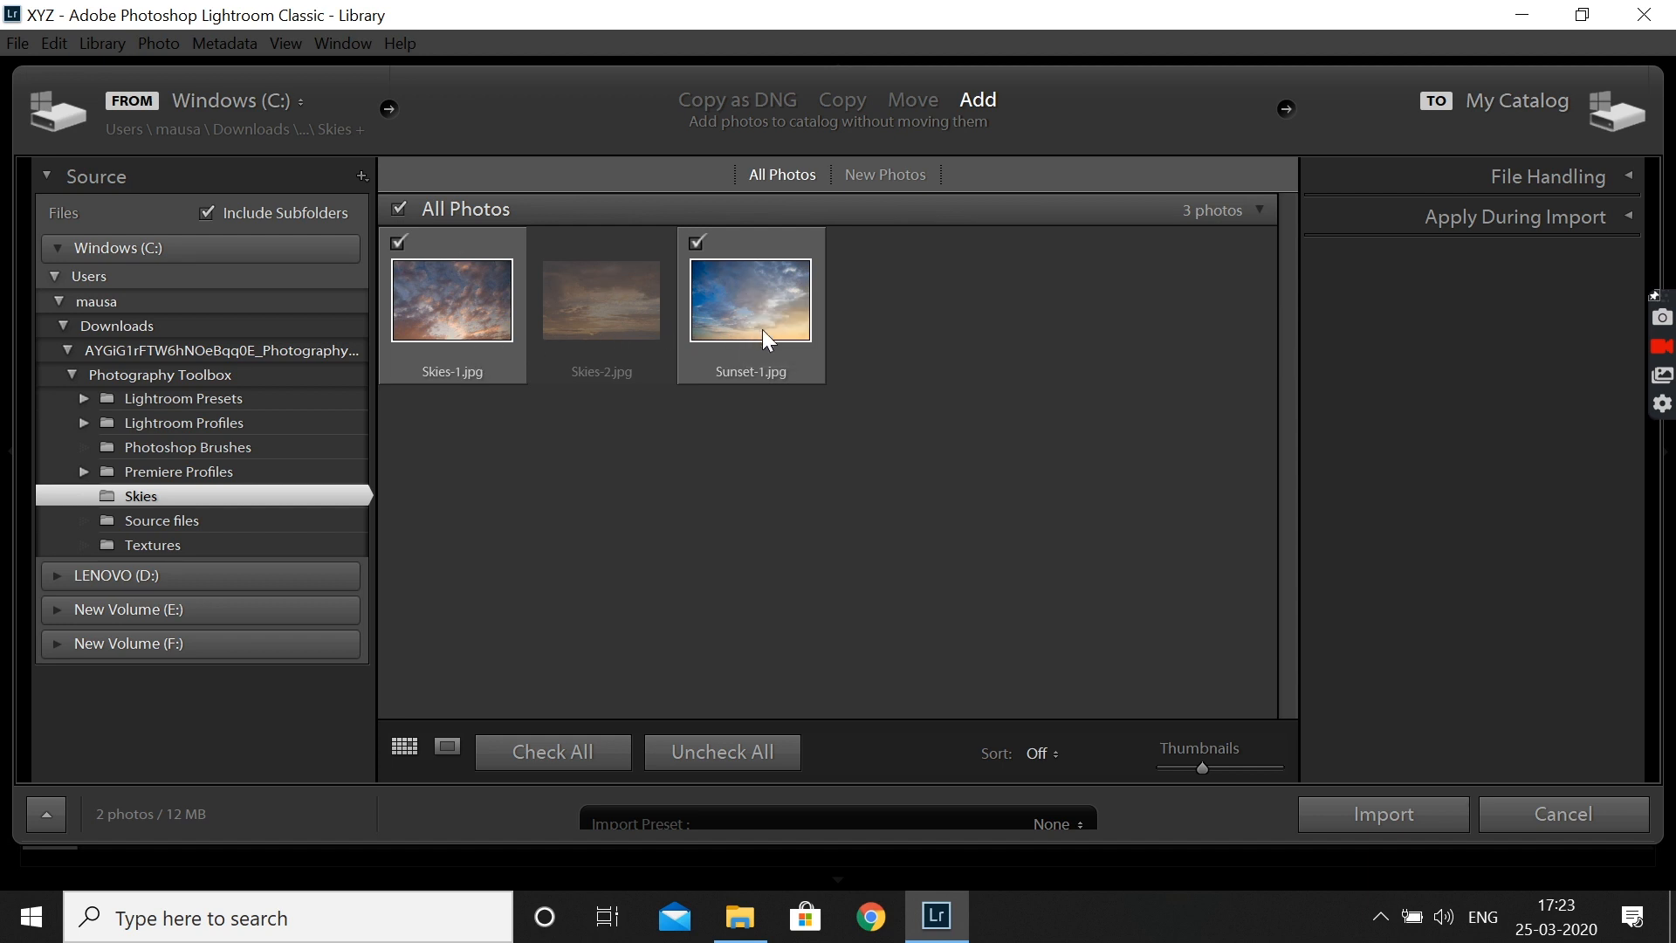
pyautogui.click(1349, 820)
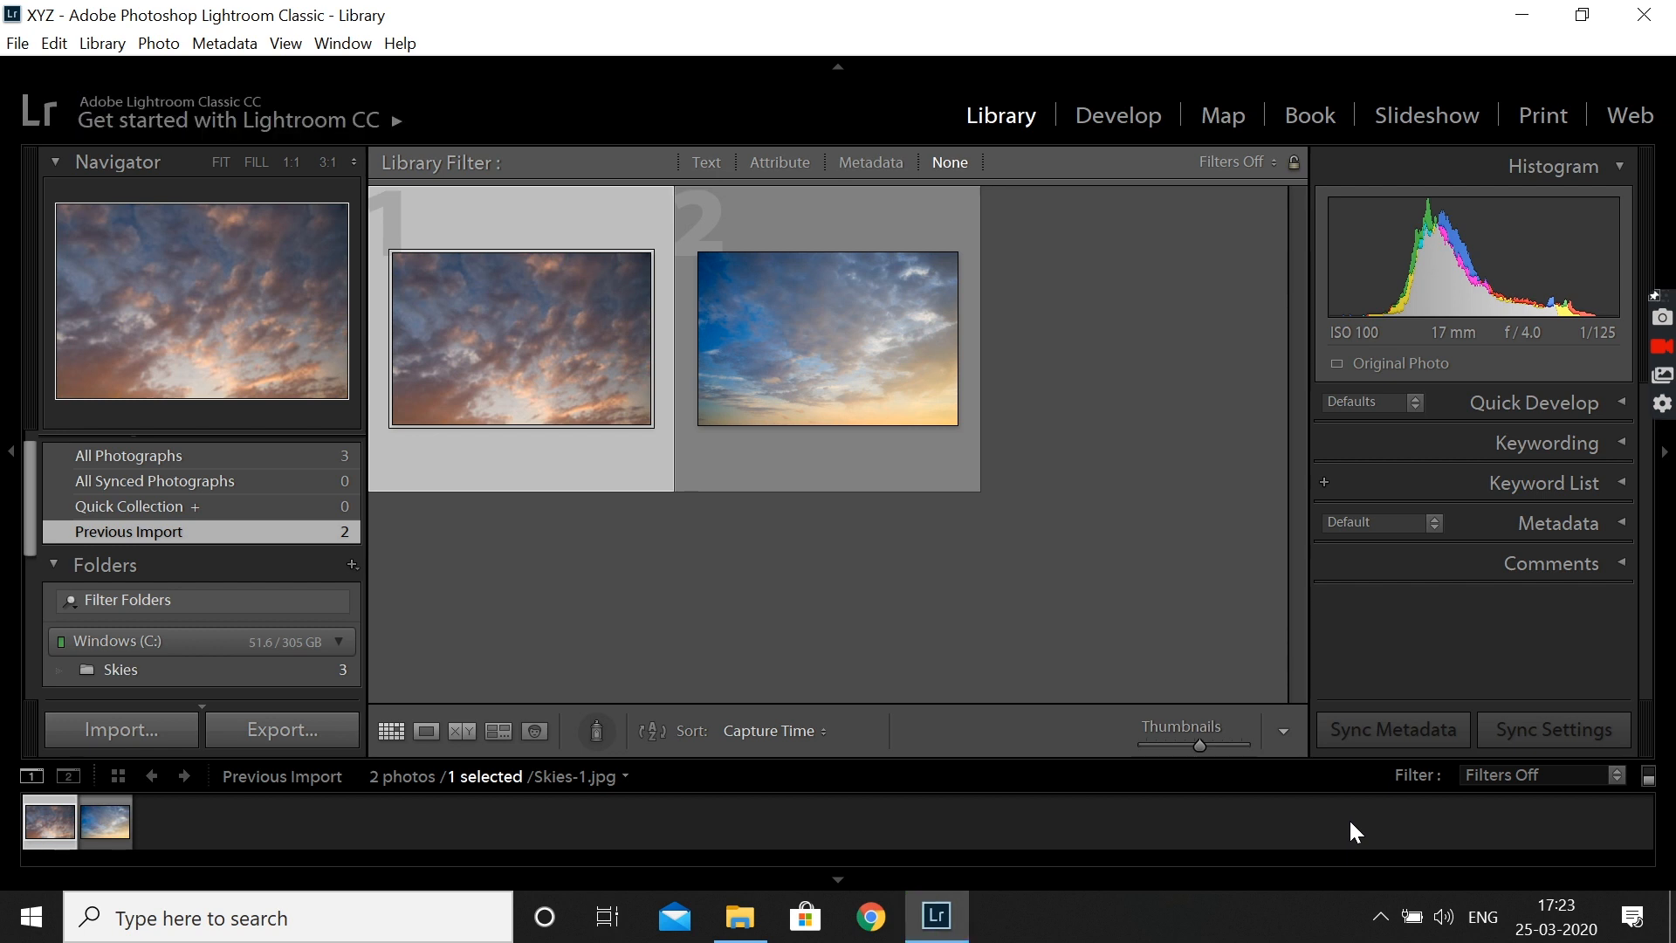
# Step: Compare the photos in All Photographs with those in Previous Import, ending on All Photographs with no photo selected
pyautogui.click(161, 457)
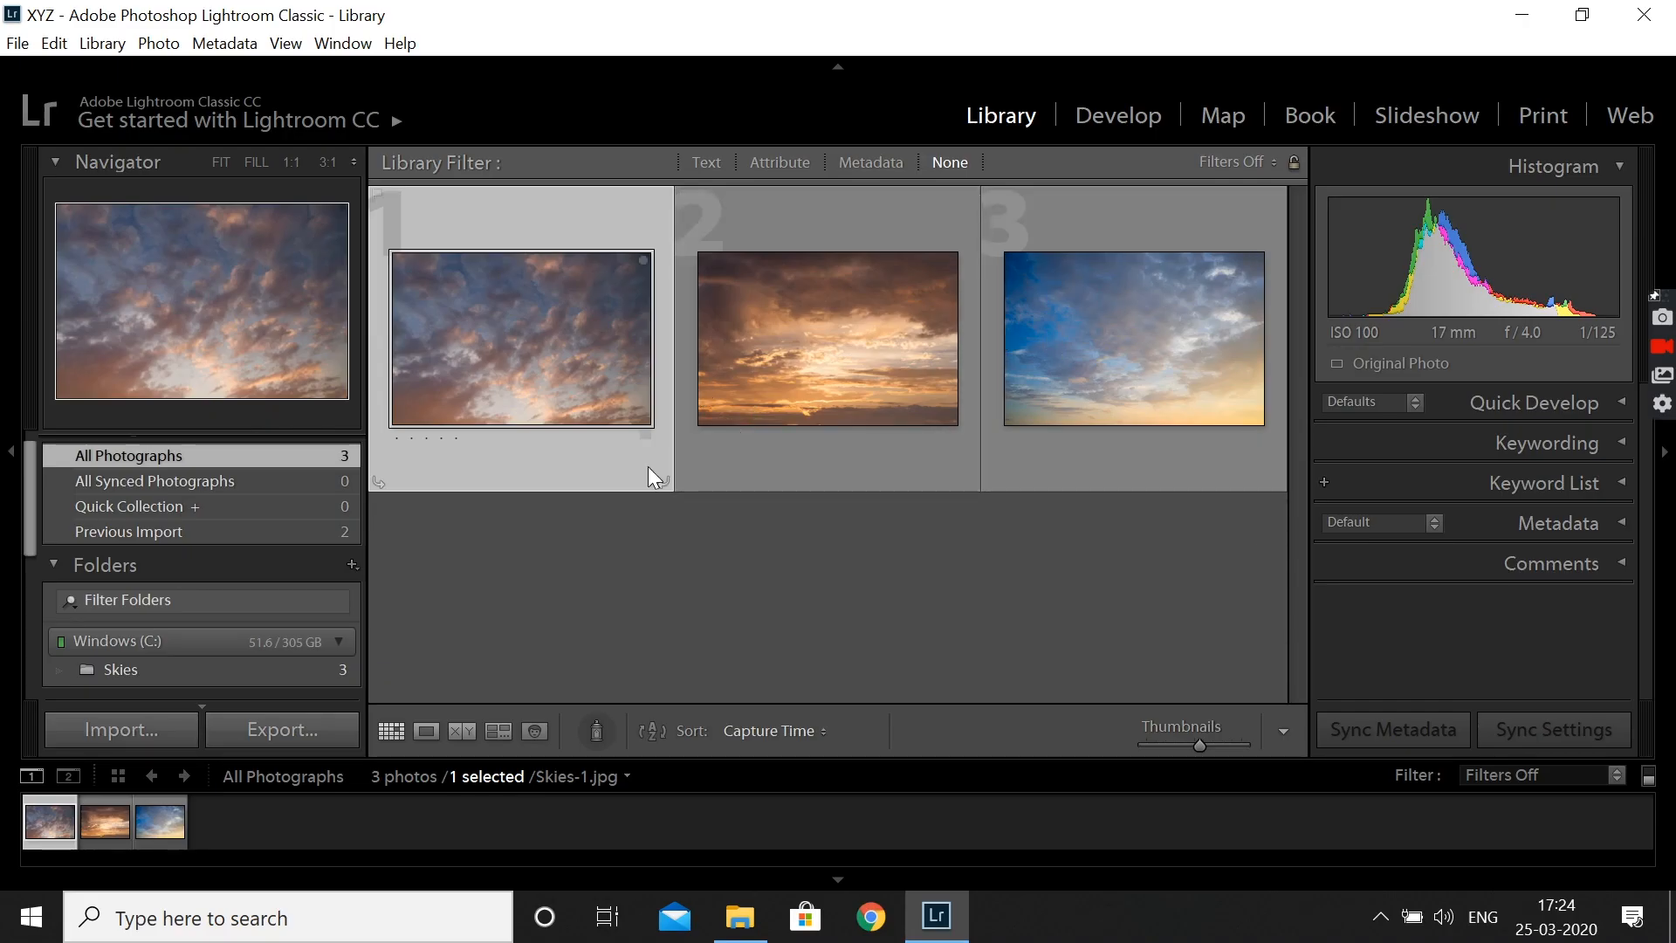
pyautogui.click(222, 530)
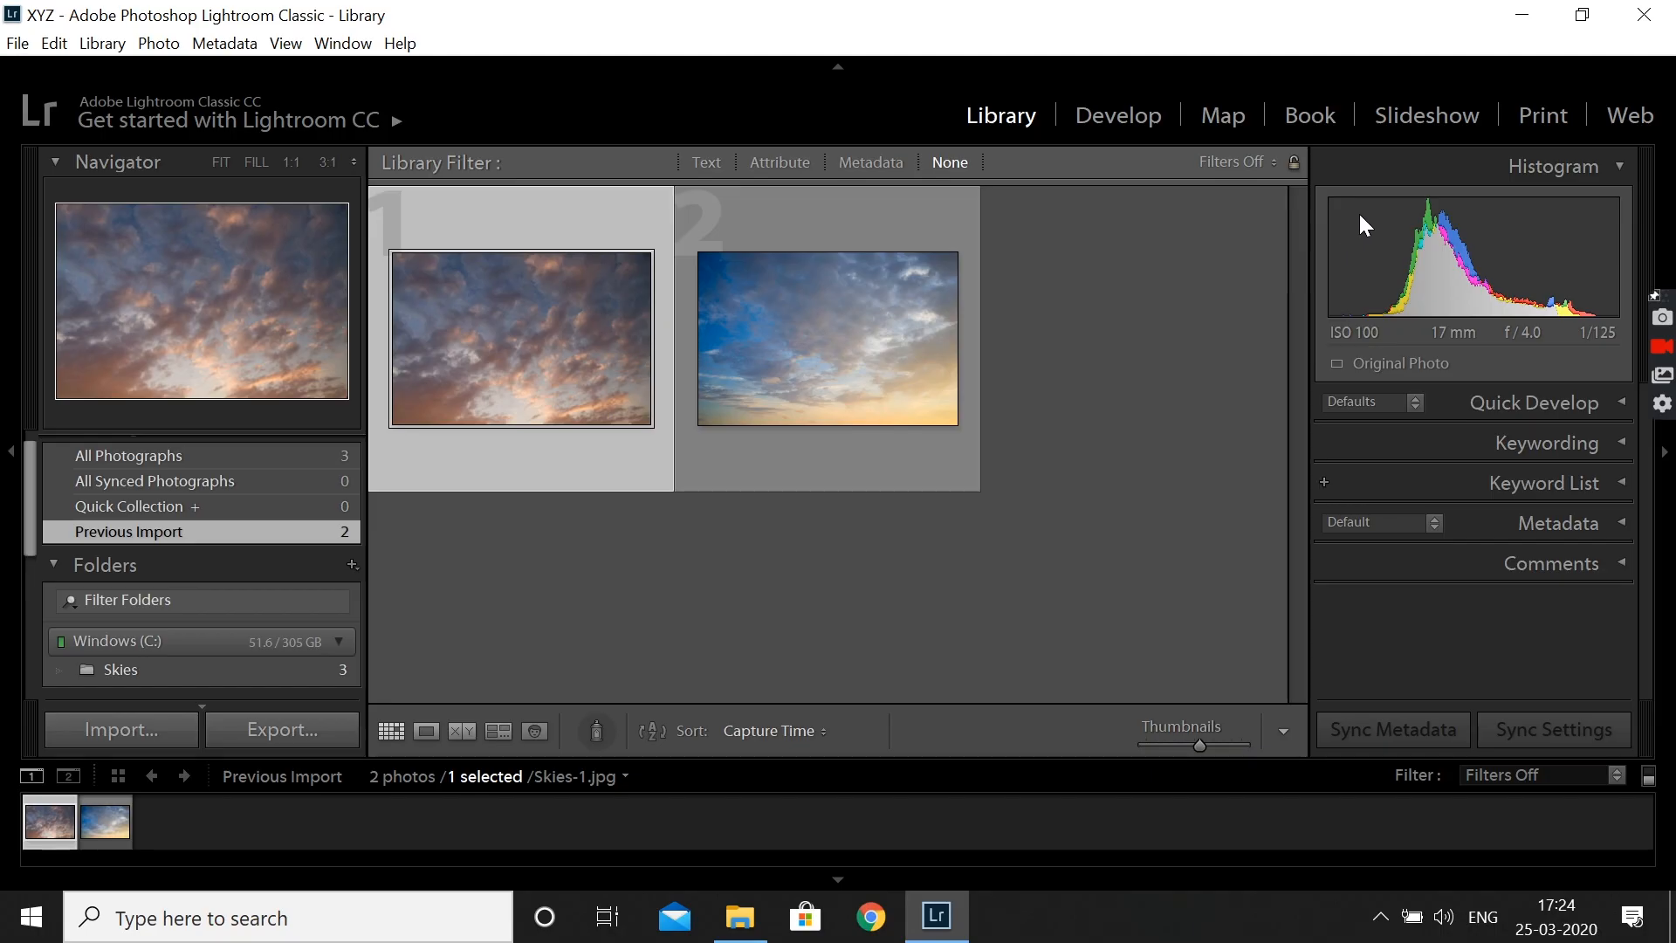
pyautogui.click(1312, 317)
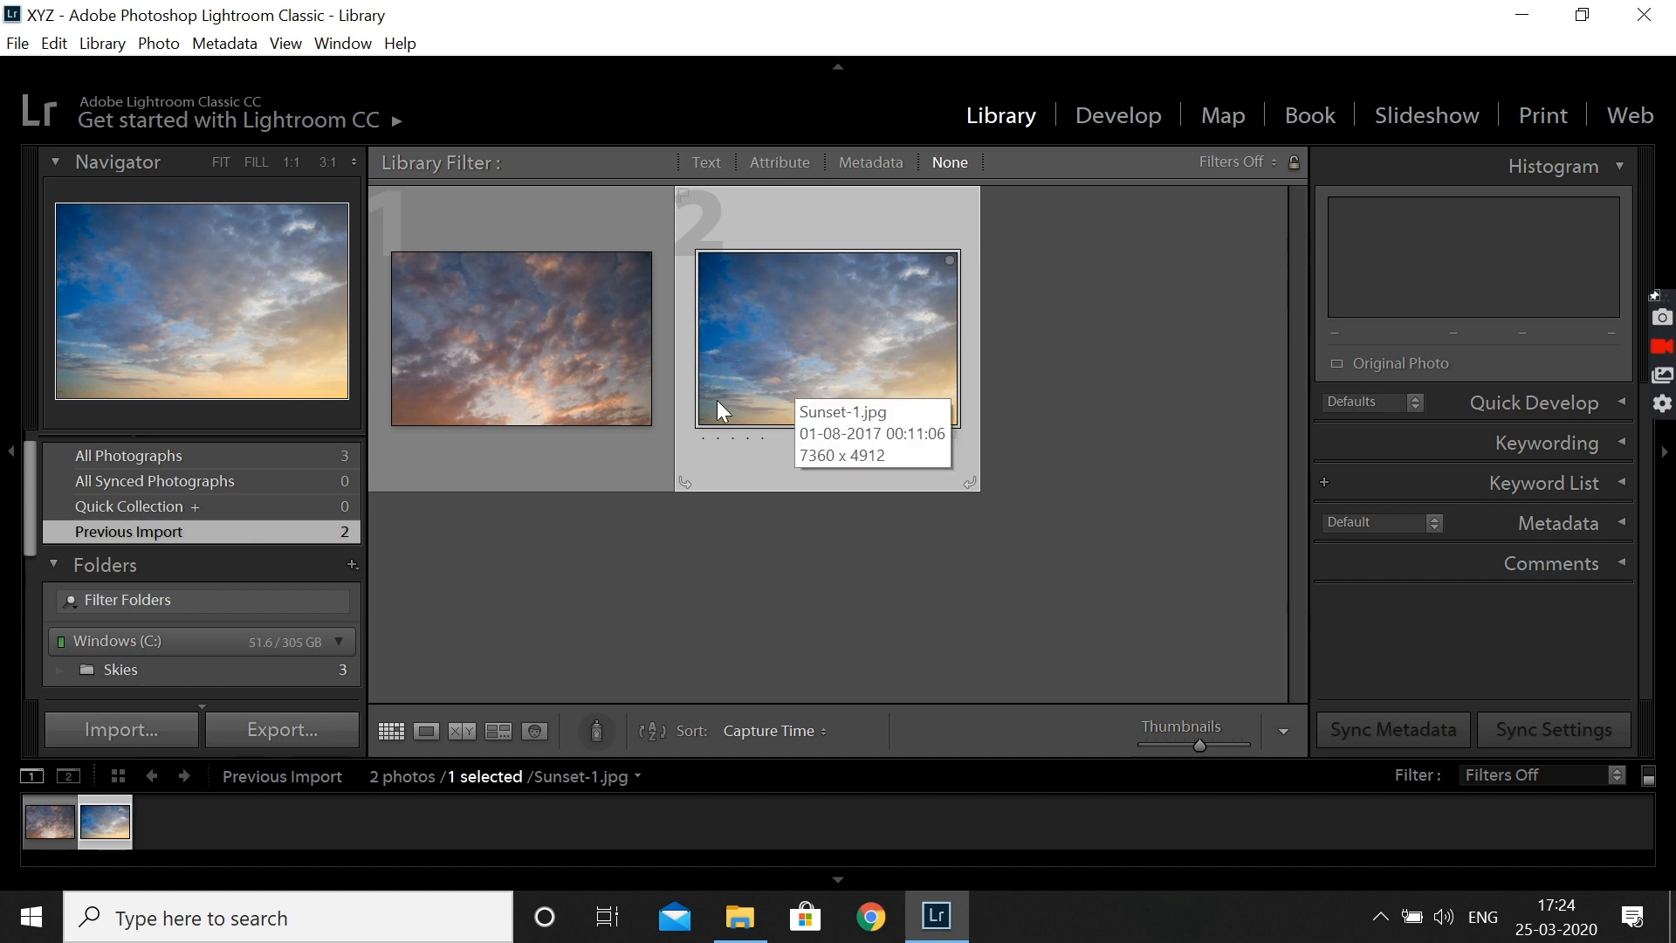
pyautogui.click(631, 464)
pyautogui.click(590, 585)
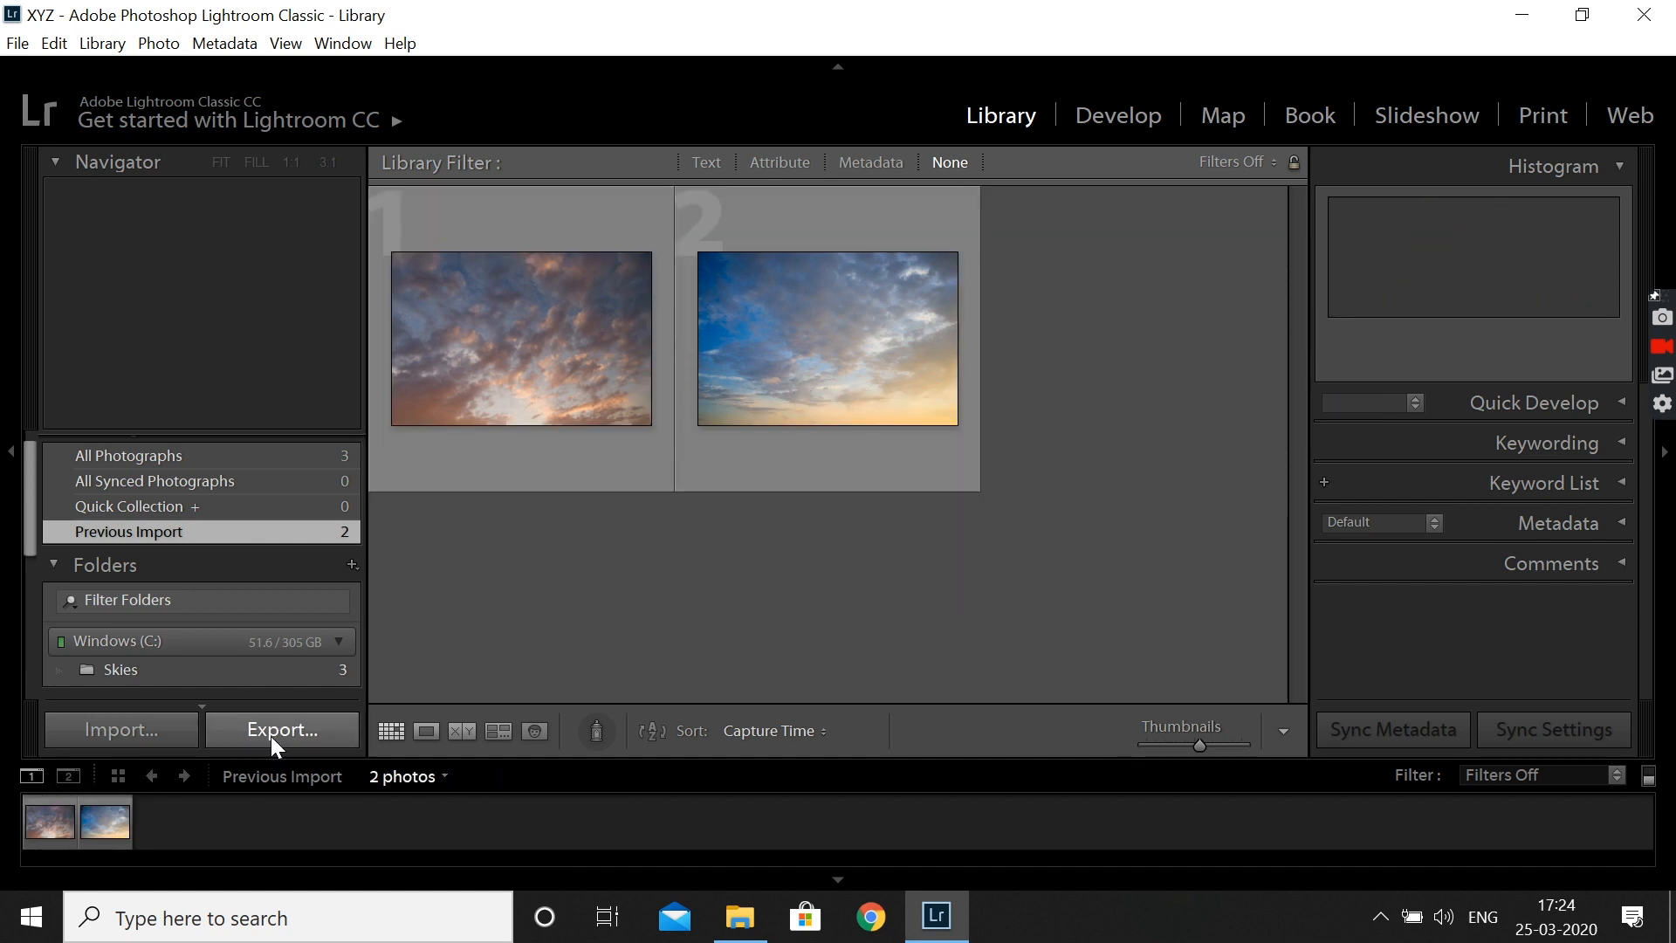
pyautogui.click(255, 780)
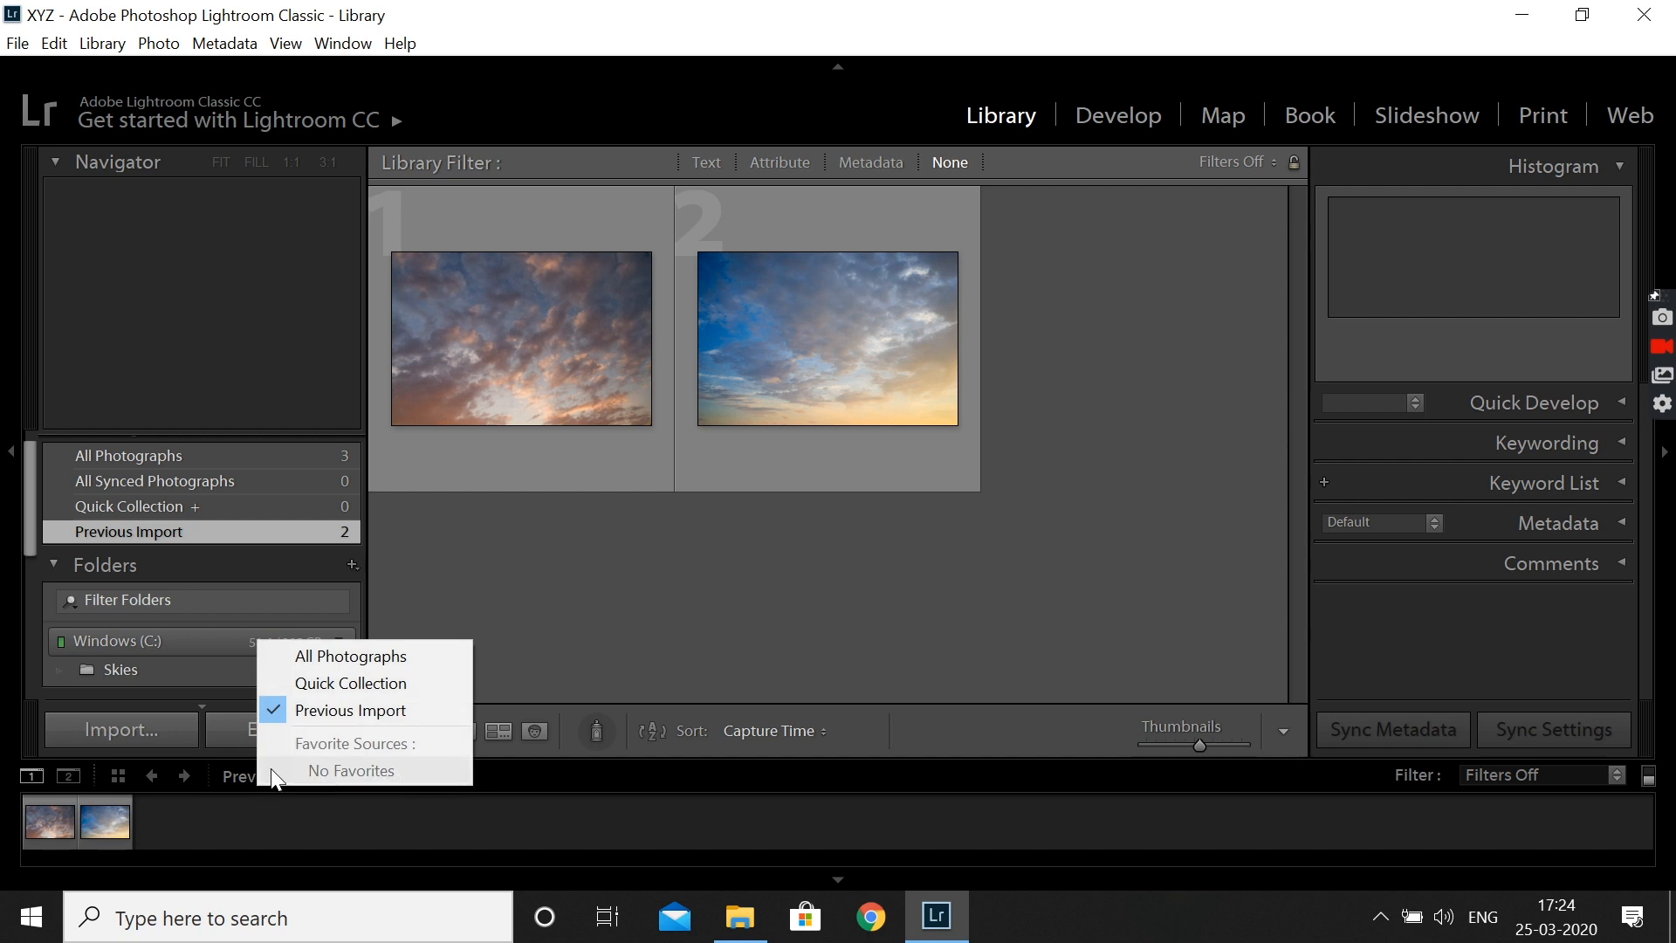
pyautogui.click(418, 657)
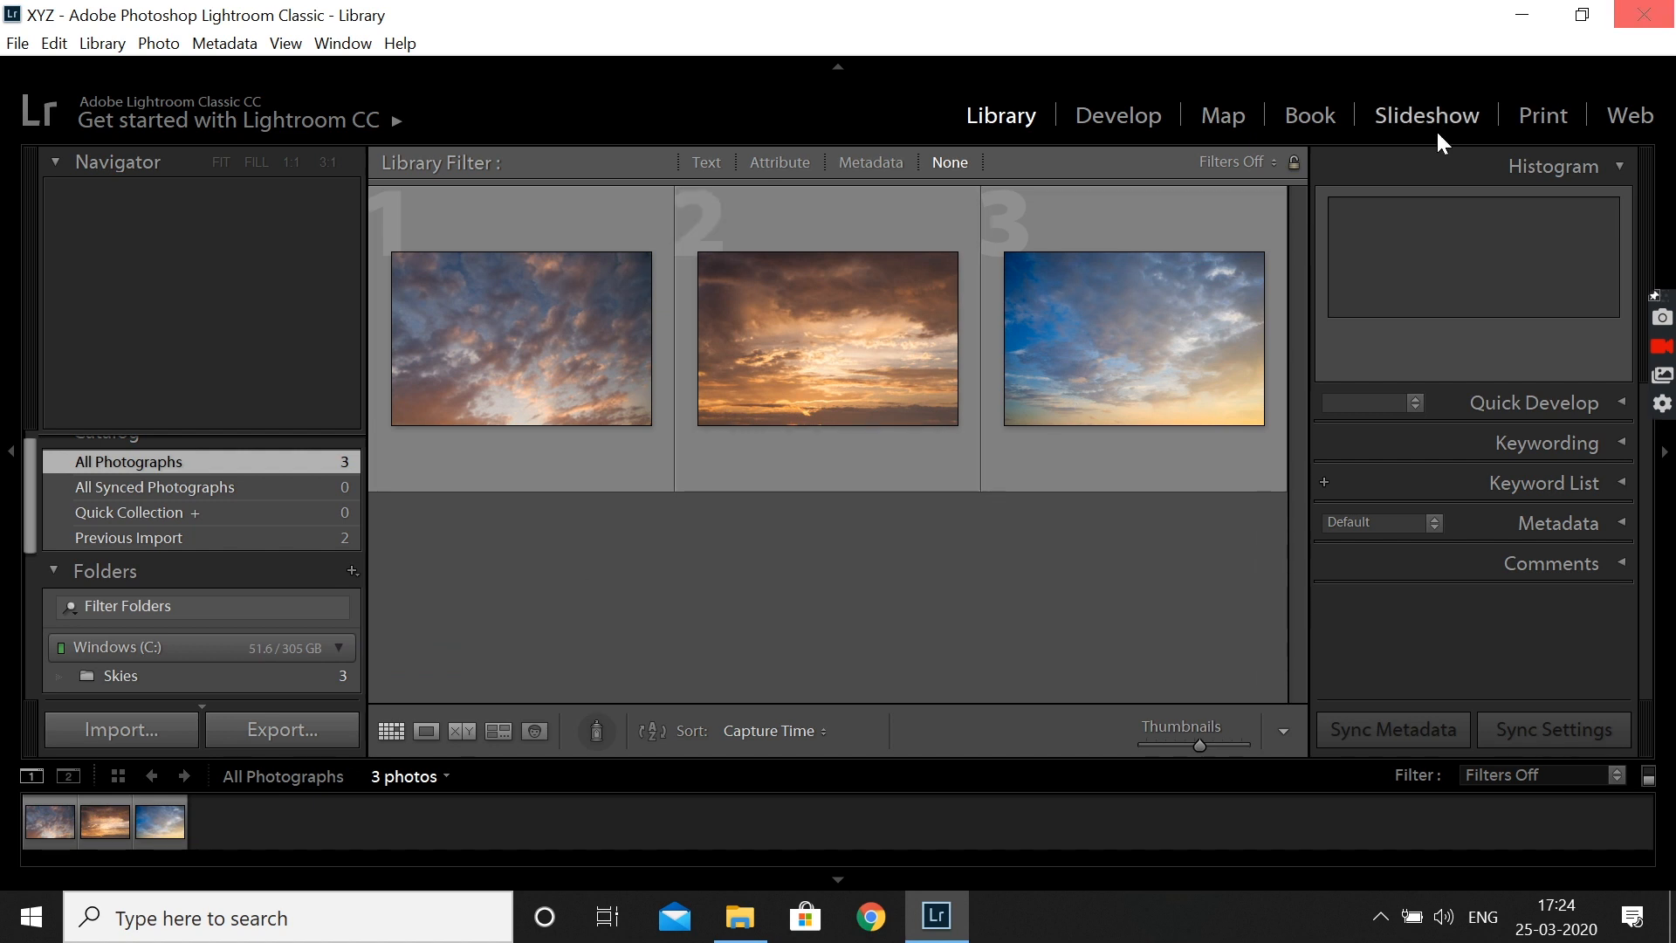
# Step: Select the Skies-1.jpg photo and expand its Quick Develop settings
pyautogui.click(474, 354)
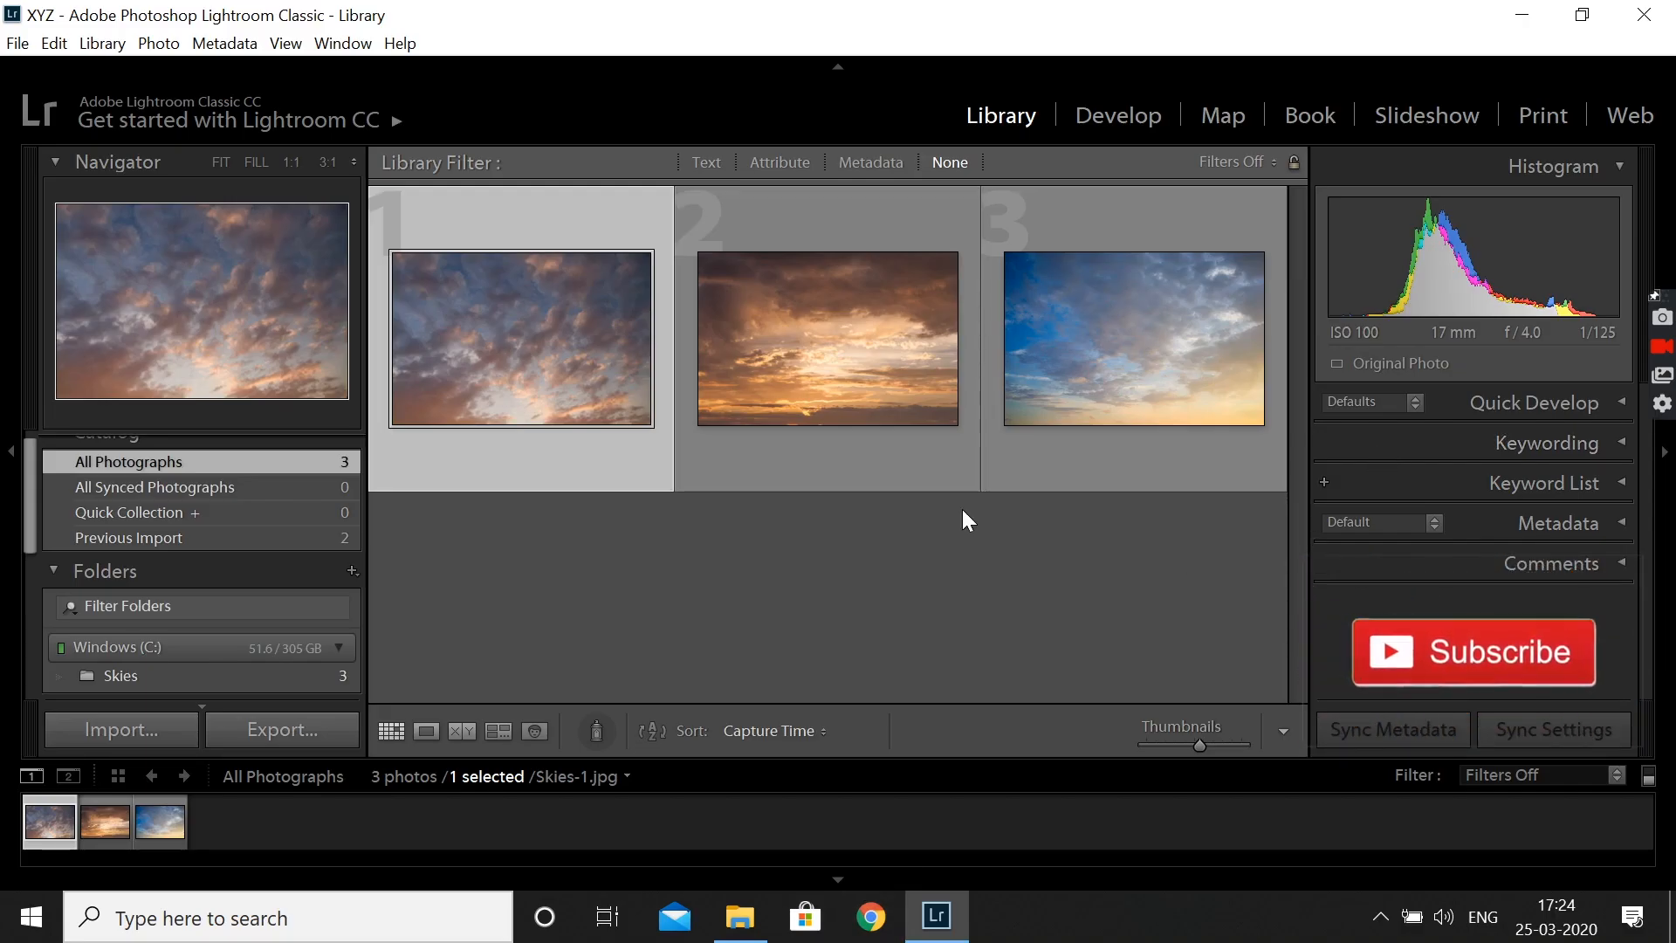
pyautogui.click(1558, 401)
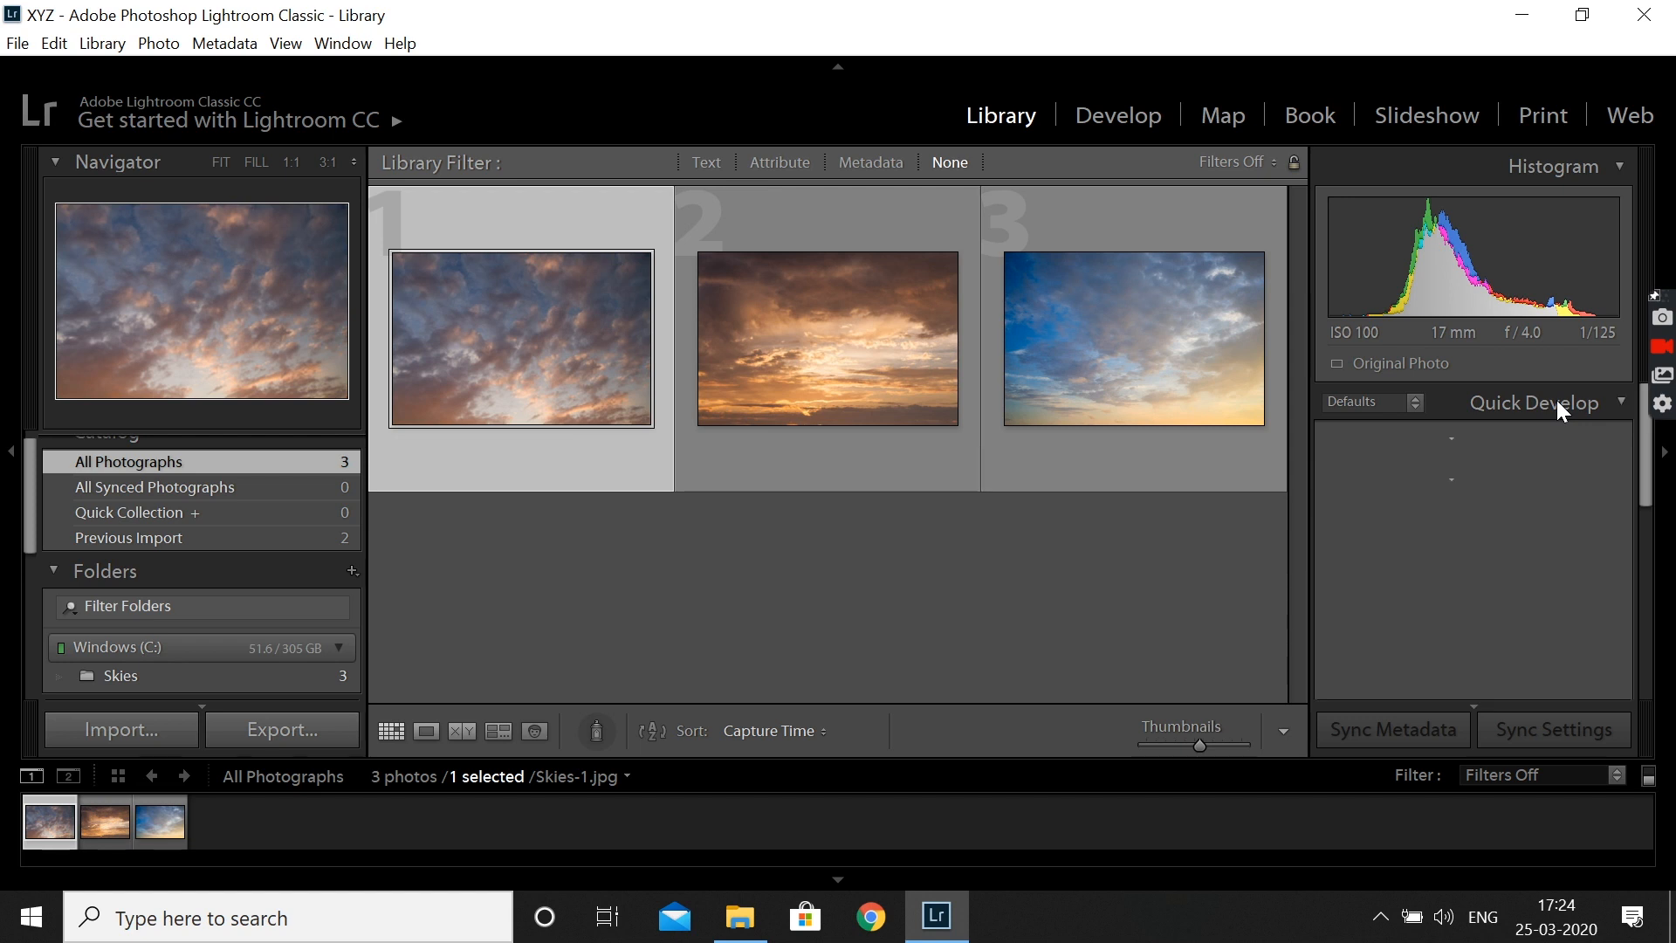
pyautogui.click(1557, 400)
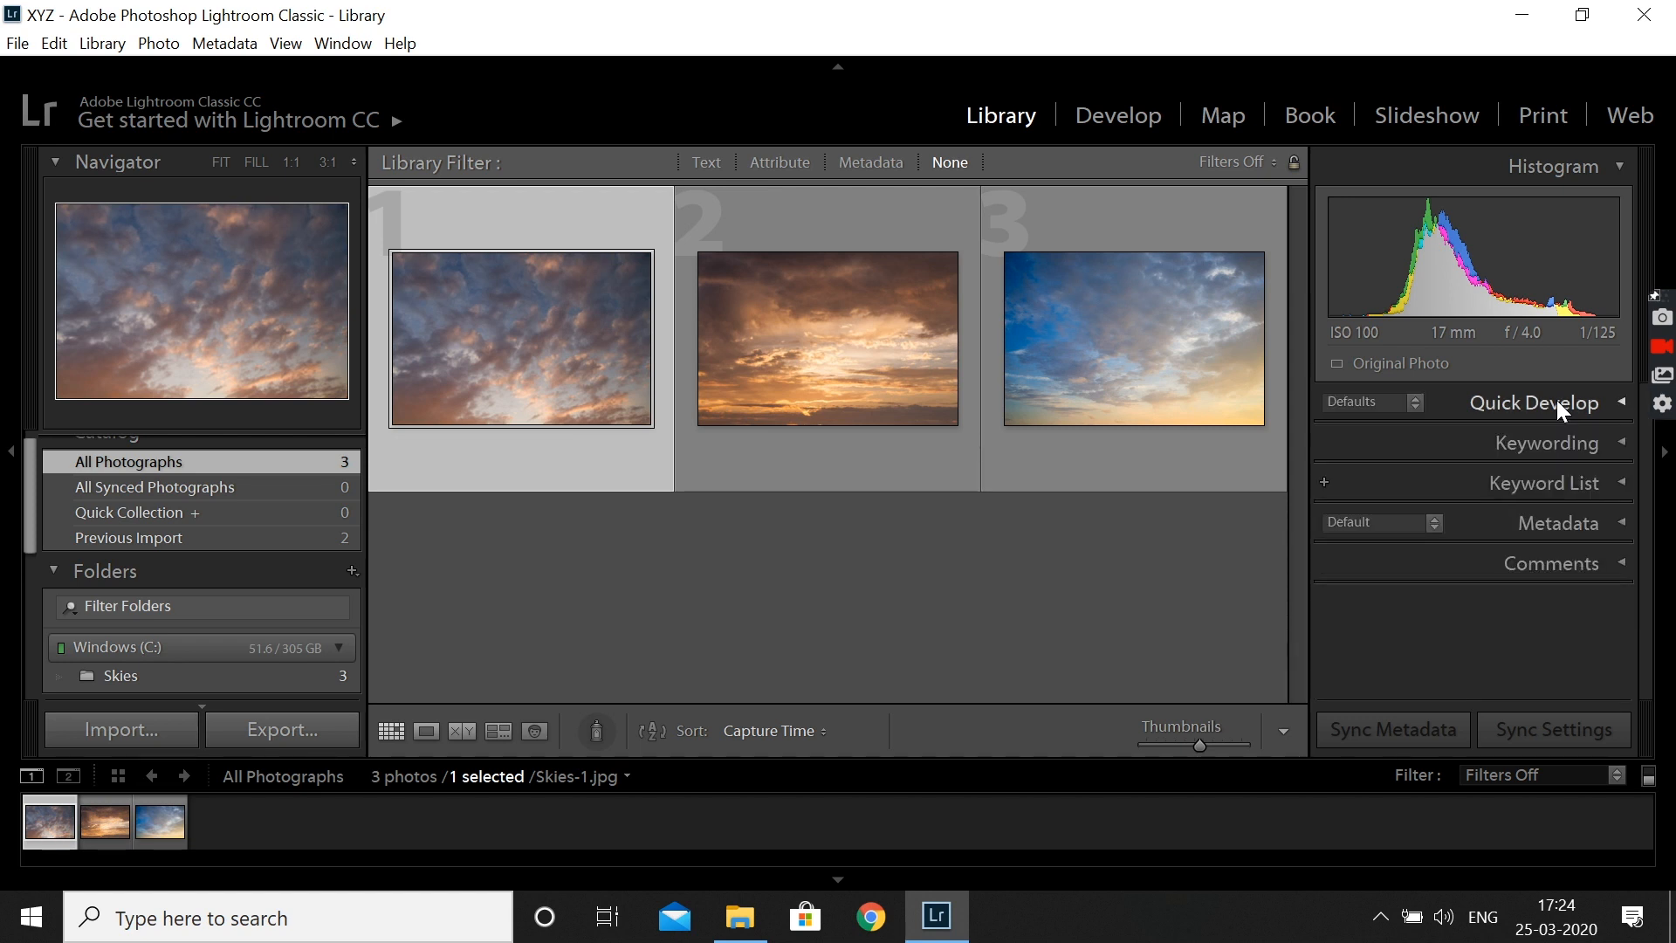
pyautogui.click(1561, 403)
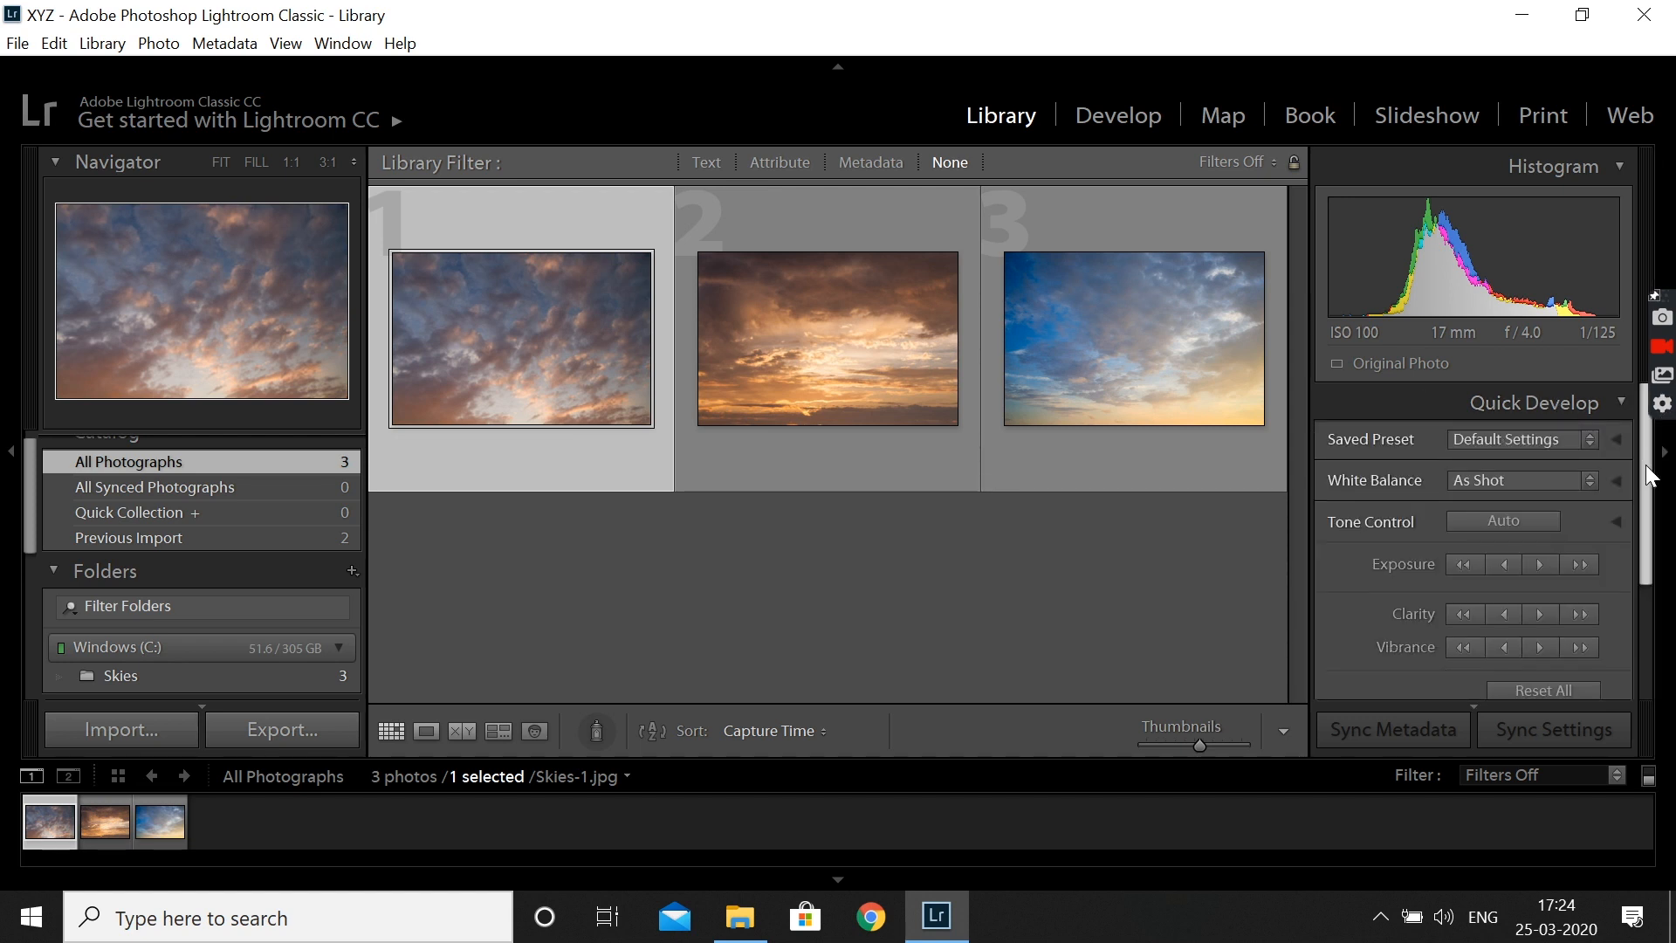
# Step: Collapse the Quick Develop settings and open the selected Skies-1.jpg photo in the Develop module
pyautogui.moveTo(1646, 471)
pyautogui.mouseDown()
pyautogui.moveTo(1644, 581)
pyautogui.moveTo(1636, 454)
pyautogui.mouseUp()
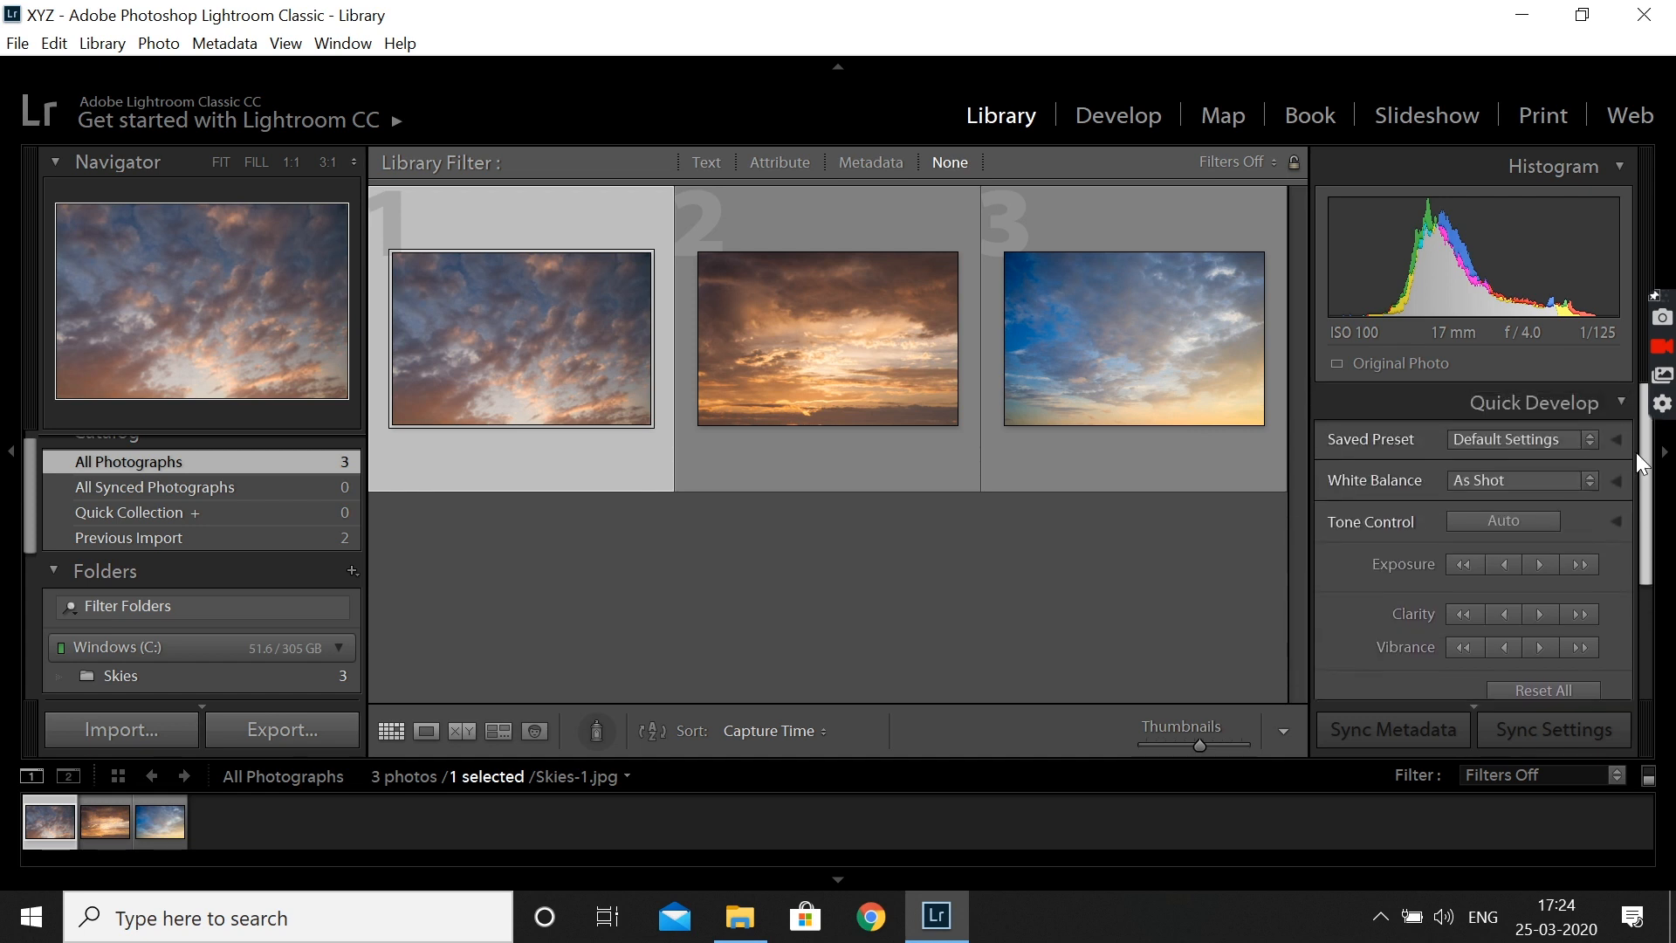
pyautogui.click(1620, 407)
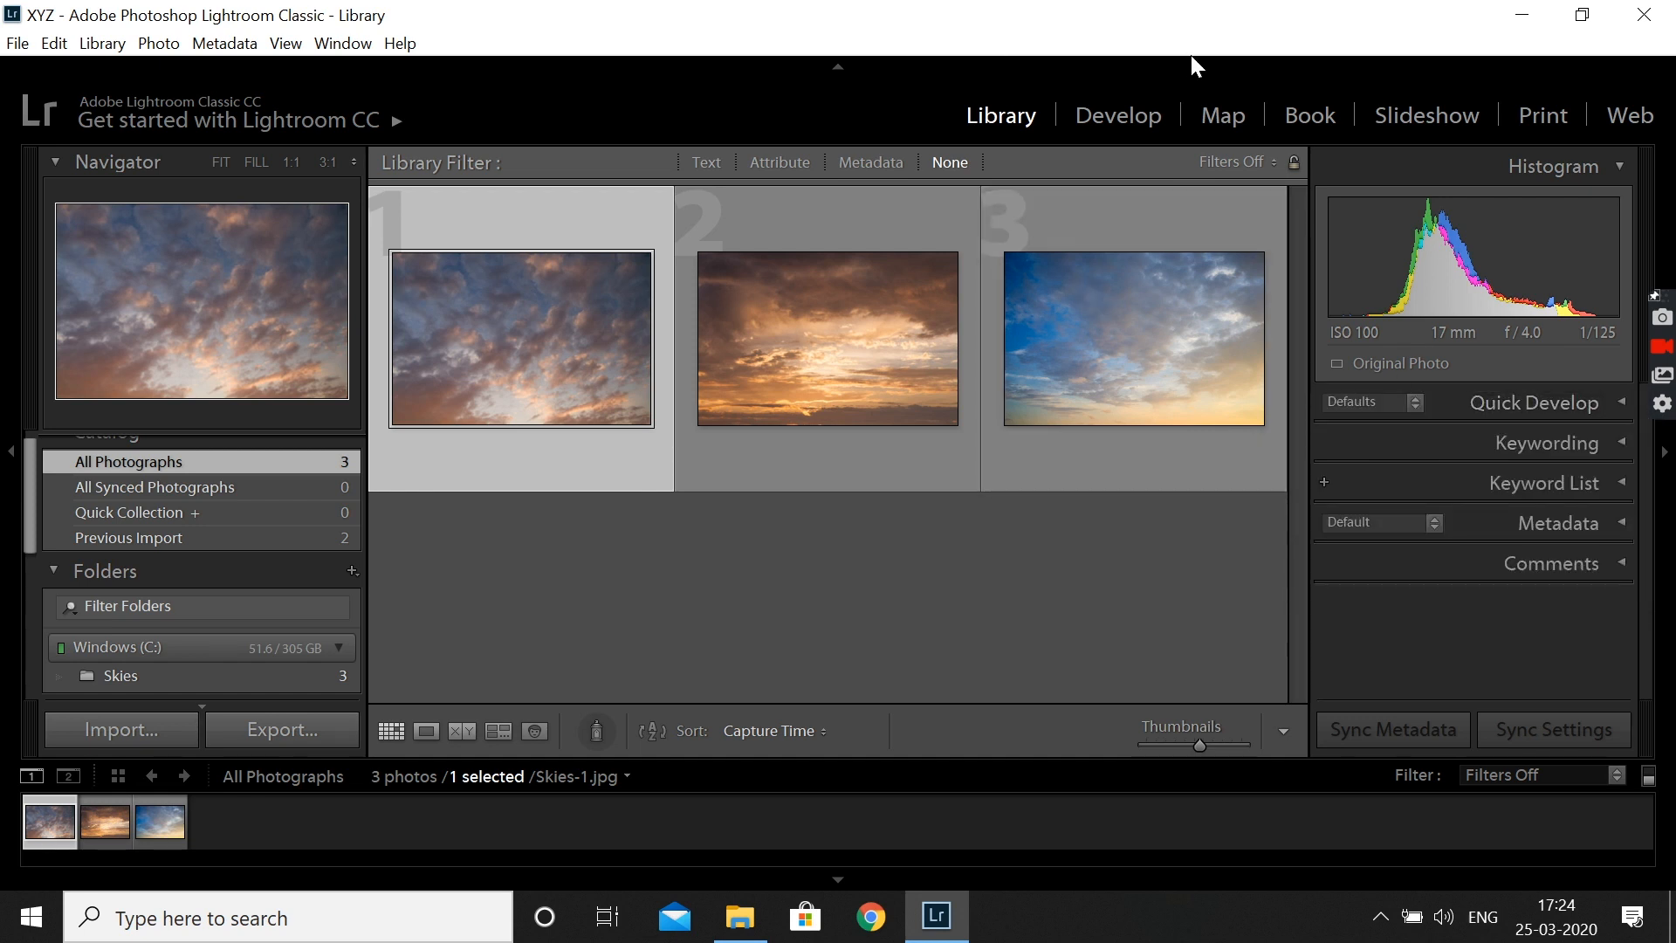
pyautogui.click(1096, 122)
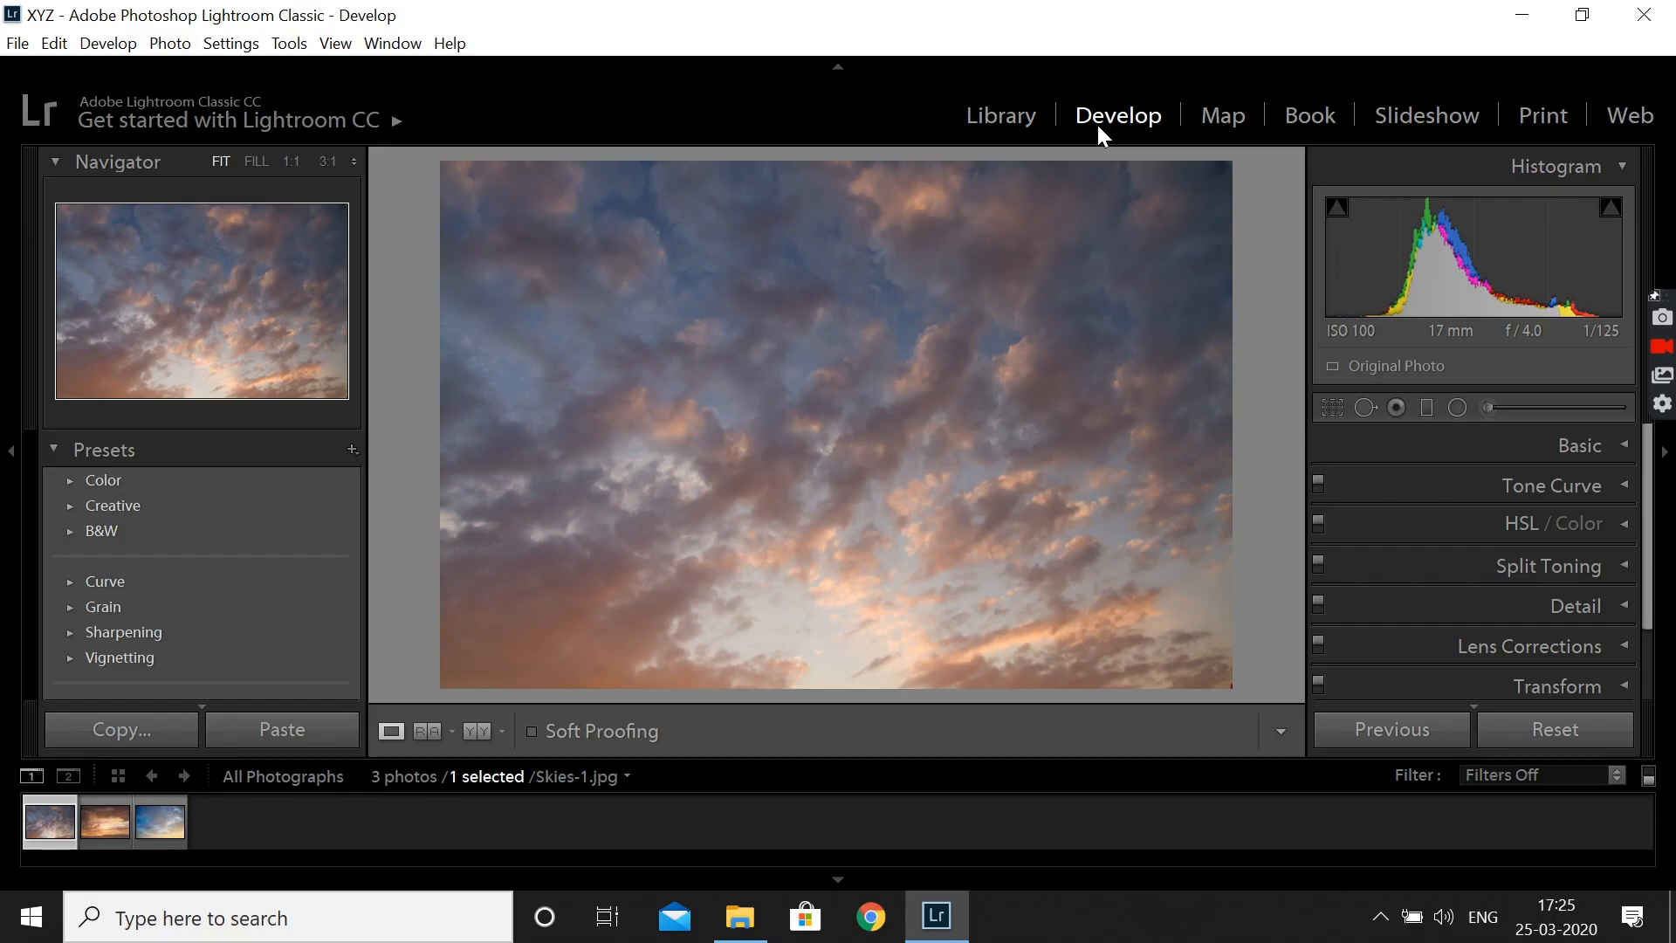
# Step: Switch between the three sky photos in the Develop module, ending with Sunset-1.jpg open
pyautogui.click(93, 826)
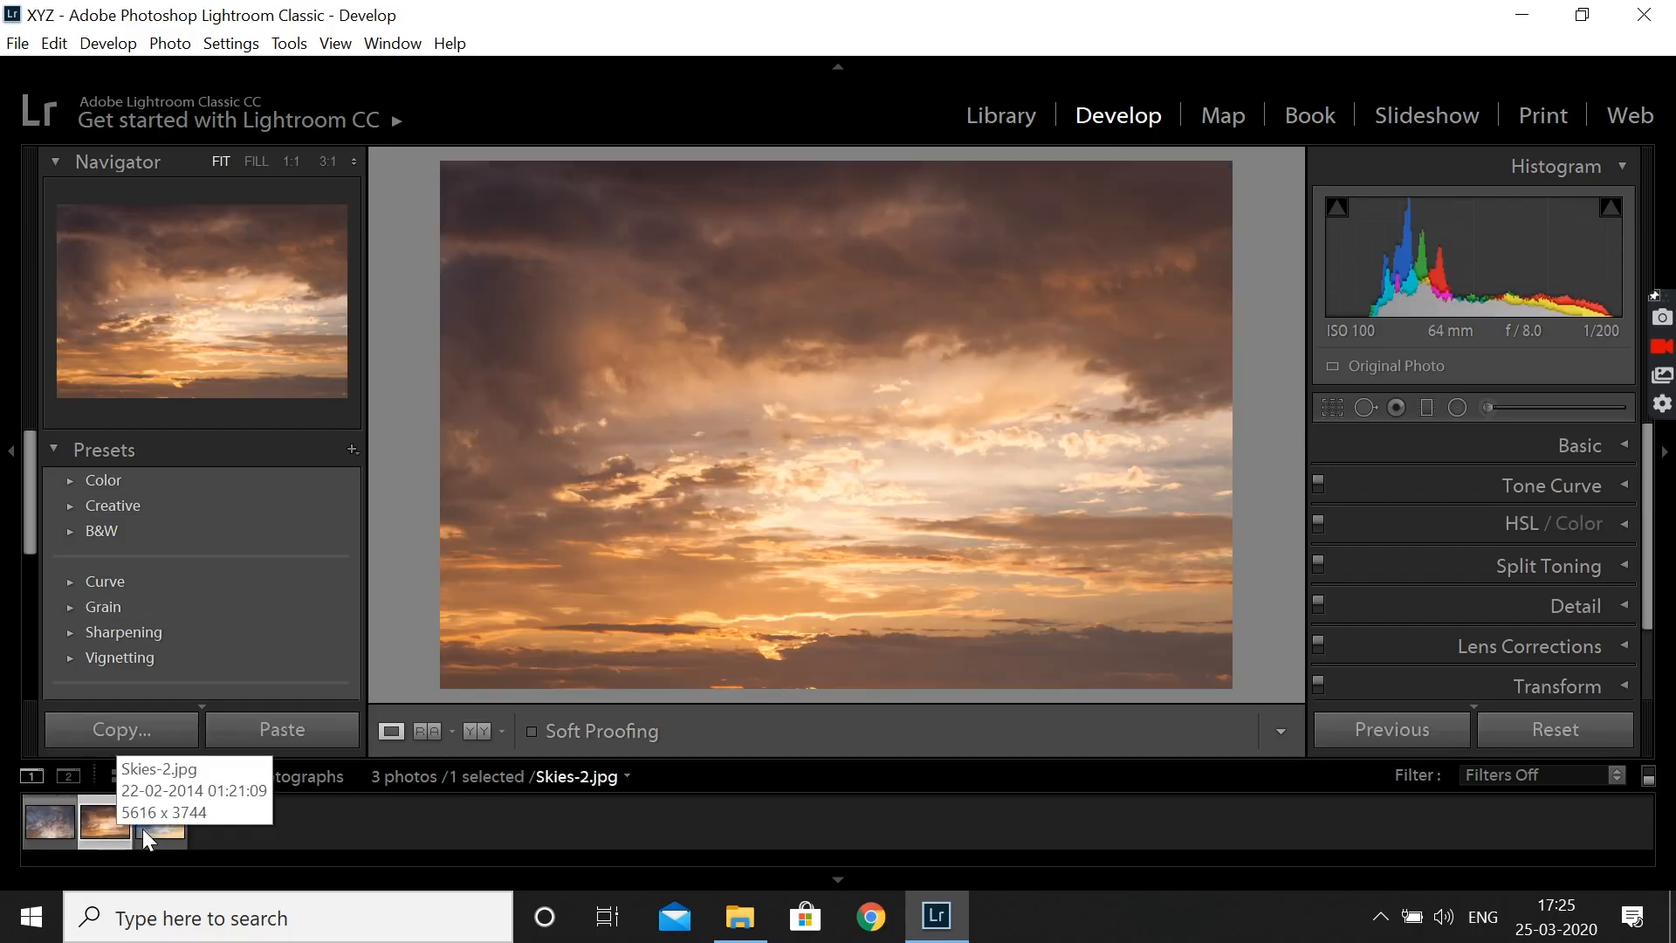
pyautogui.click(151, 830)
pyautogui.click(85, 830)
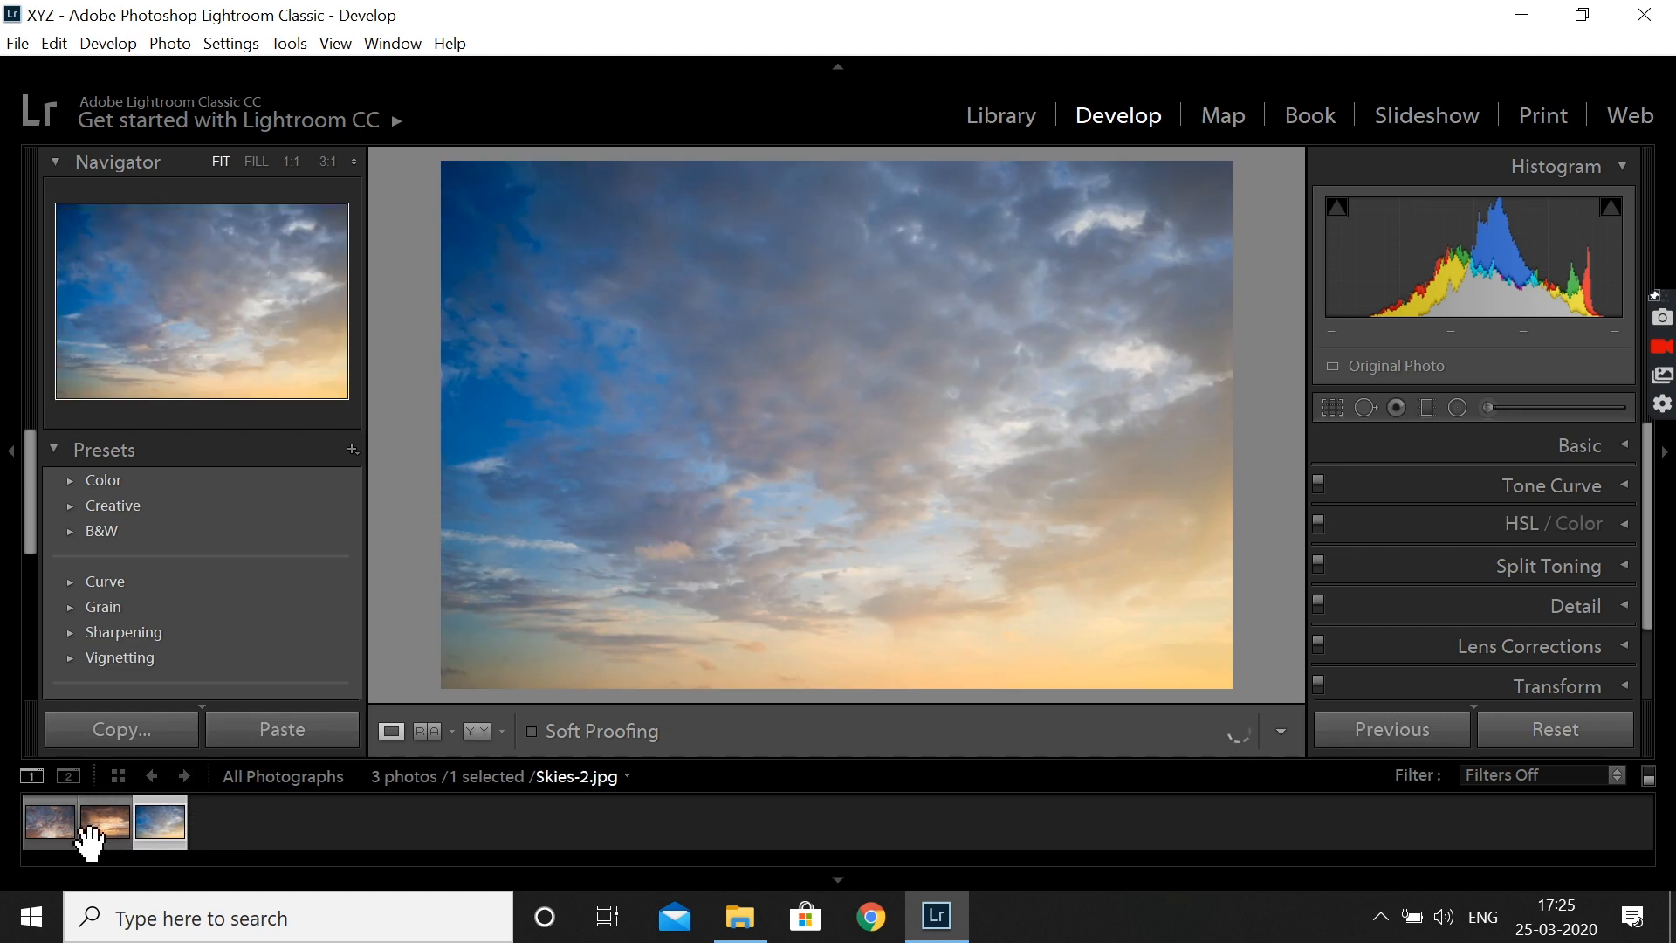
pyautogui.click(72, 827)
pyautogui.click(89, 829)
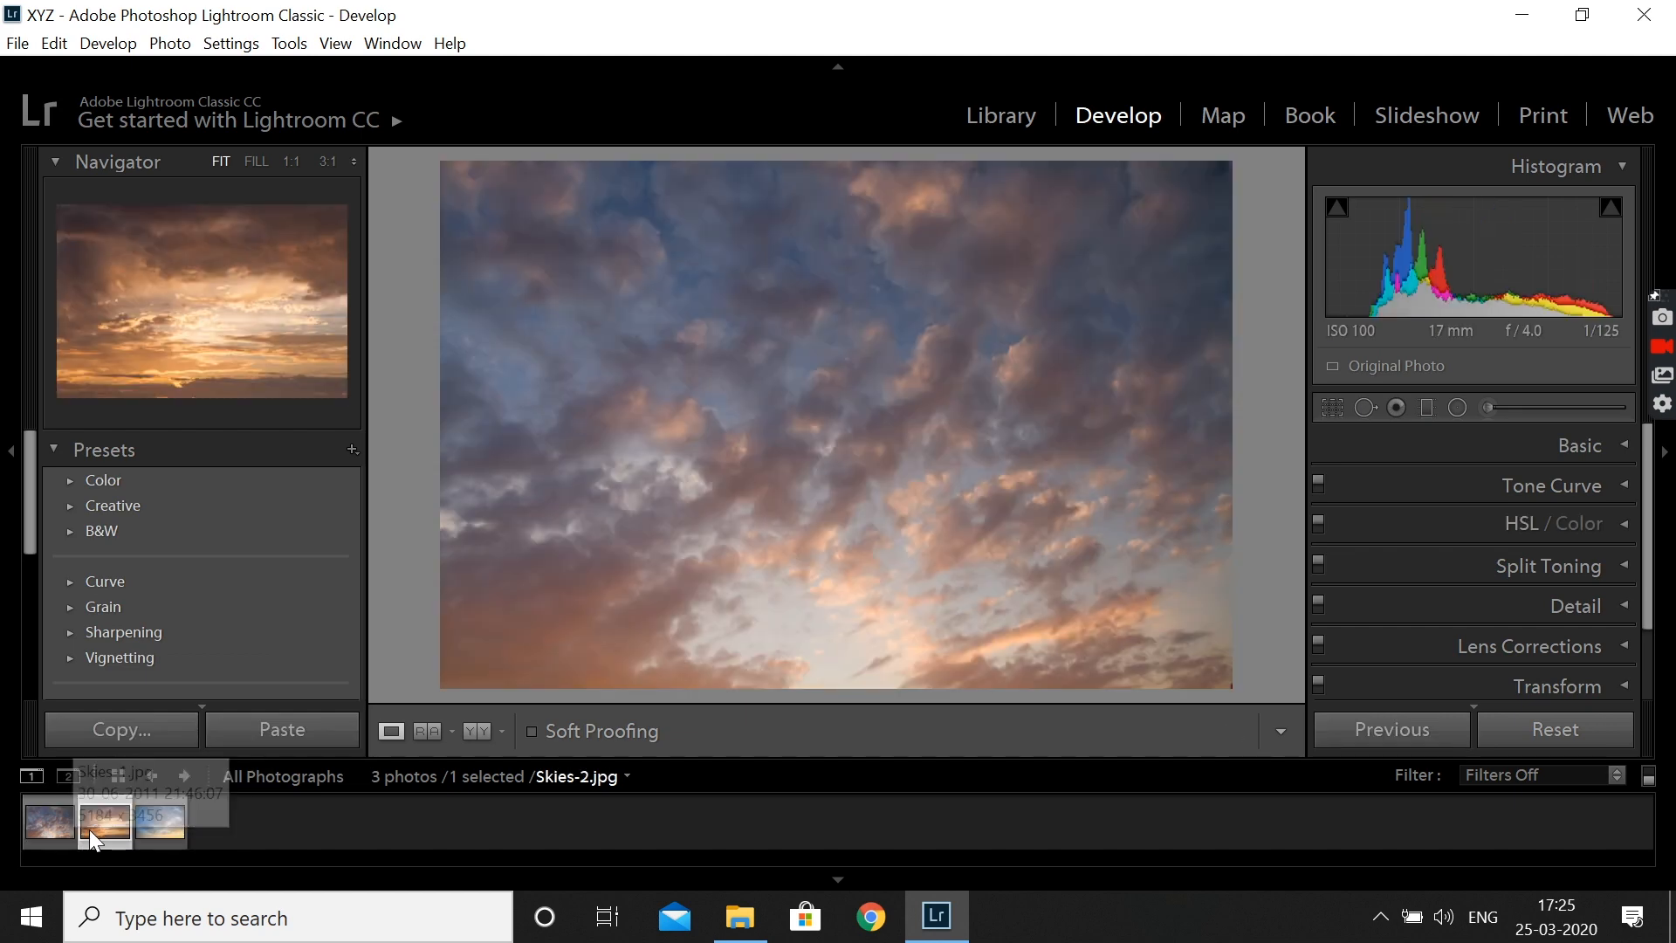
pyautogui.click(150, 826)
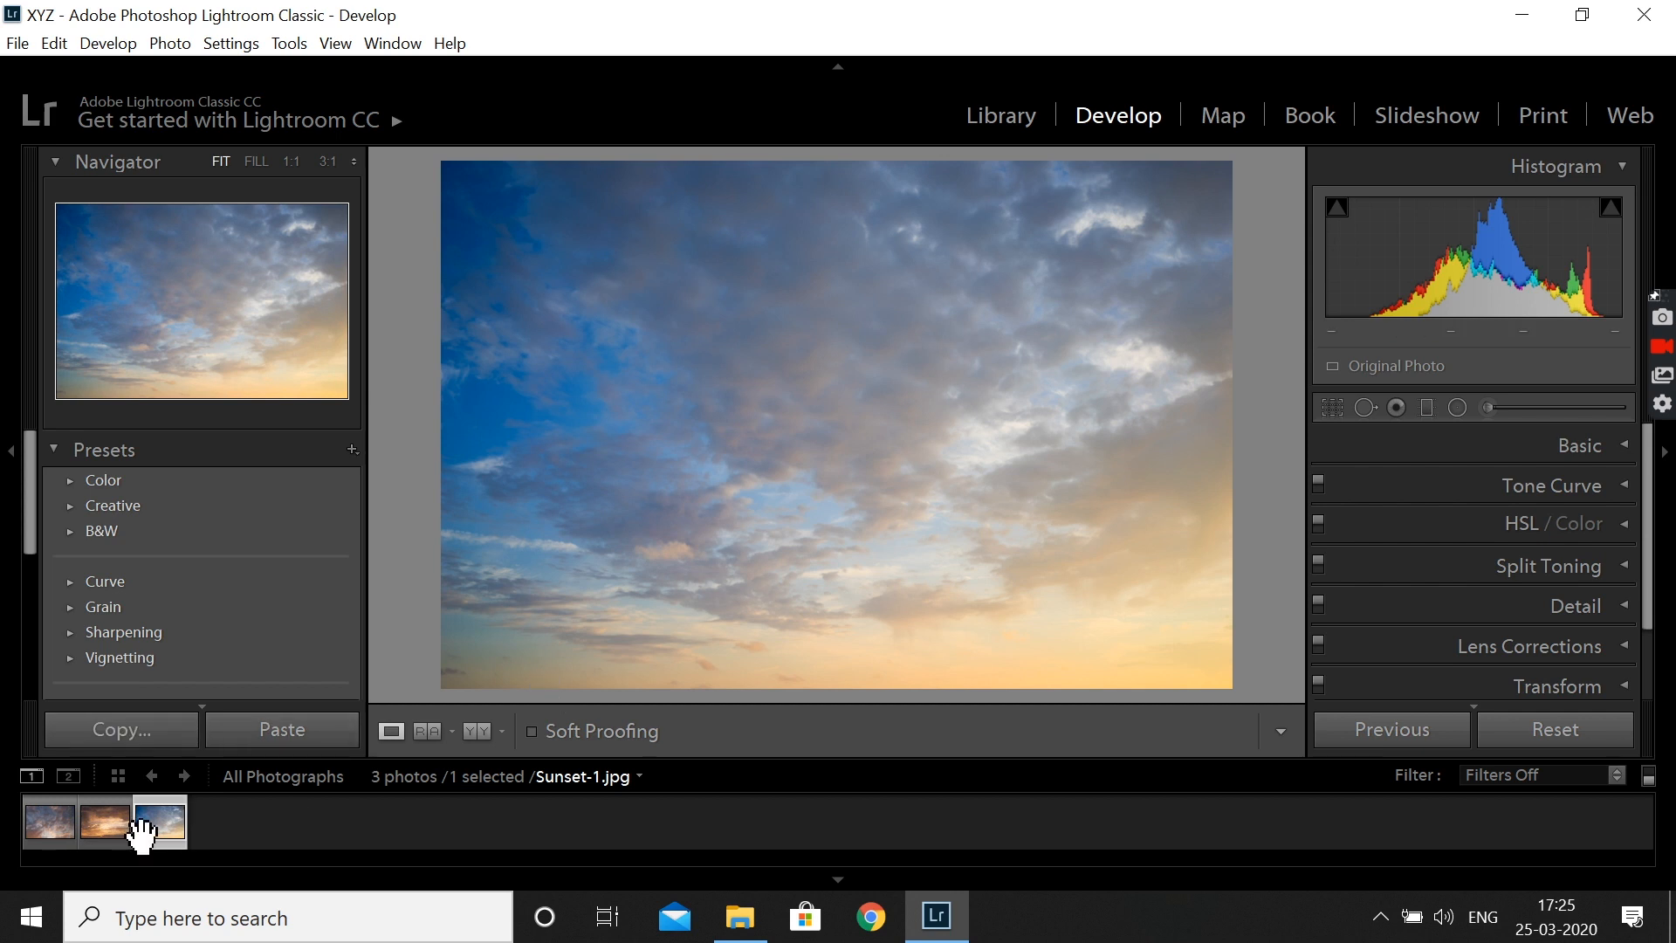
# Step: Change the filmstrip source to Previous Import and back to All Photographs
pyautogui.click(256, 774)
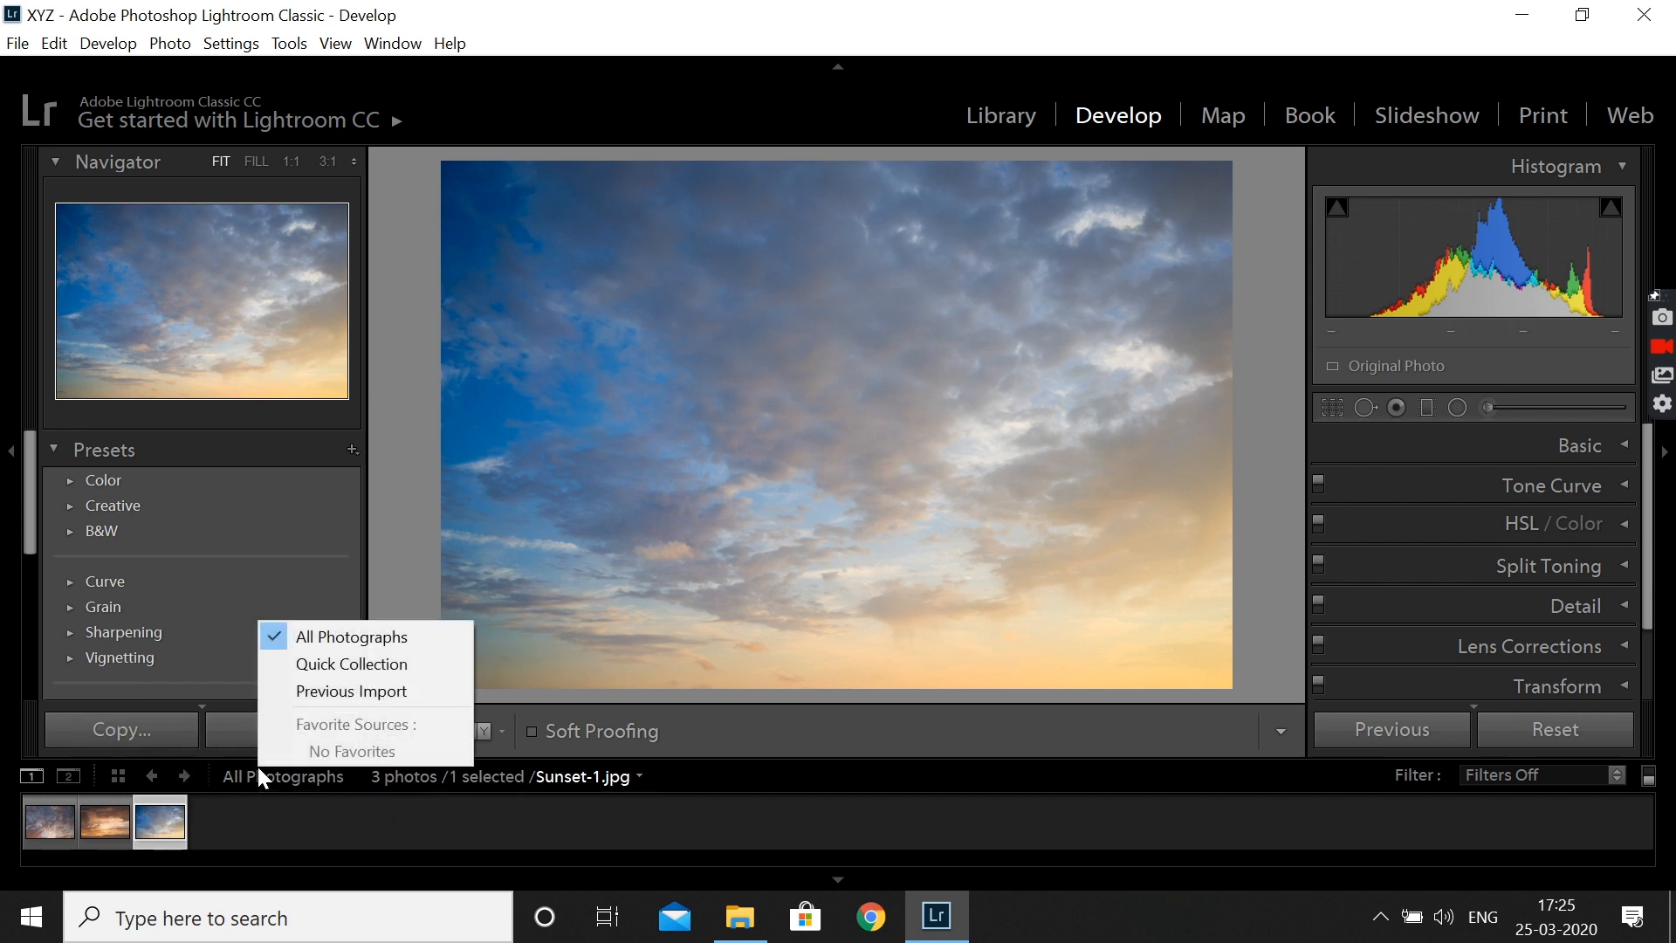
pyautogui.click(325, 689)
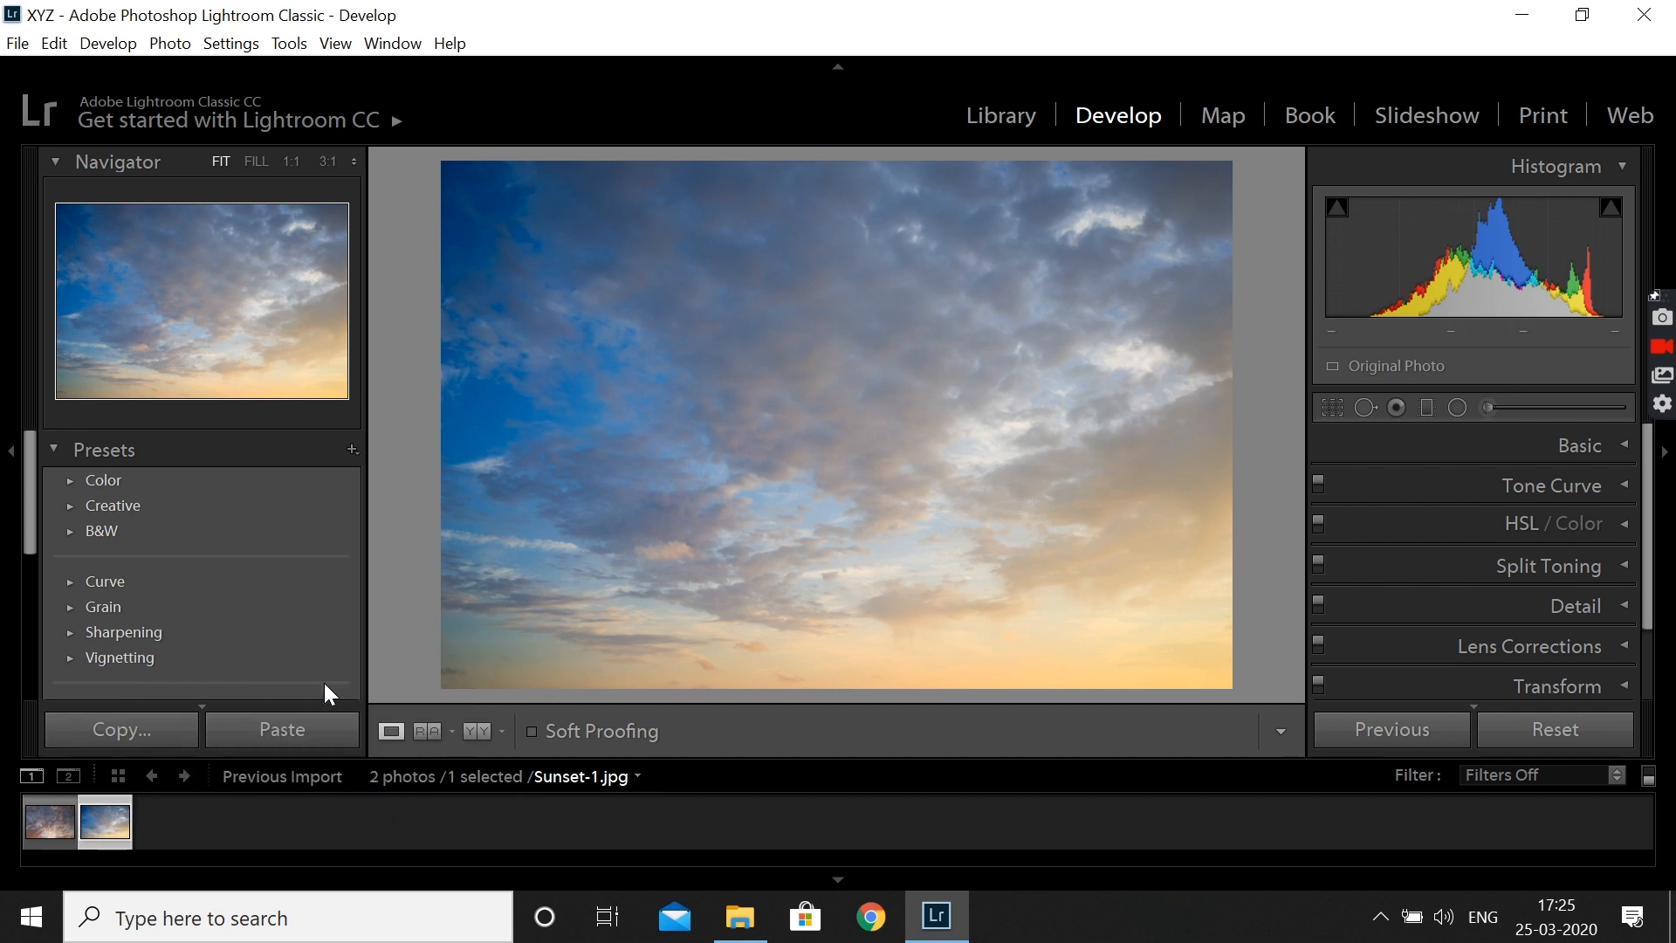
pyautogui.click(280, 773)
pyautogui.click(386, 650)
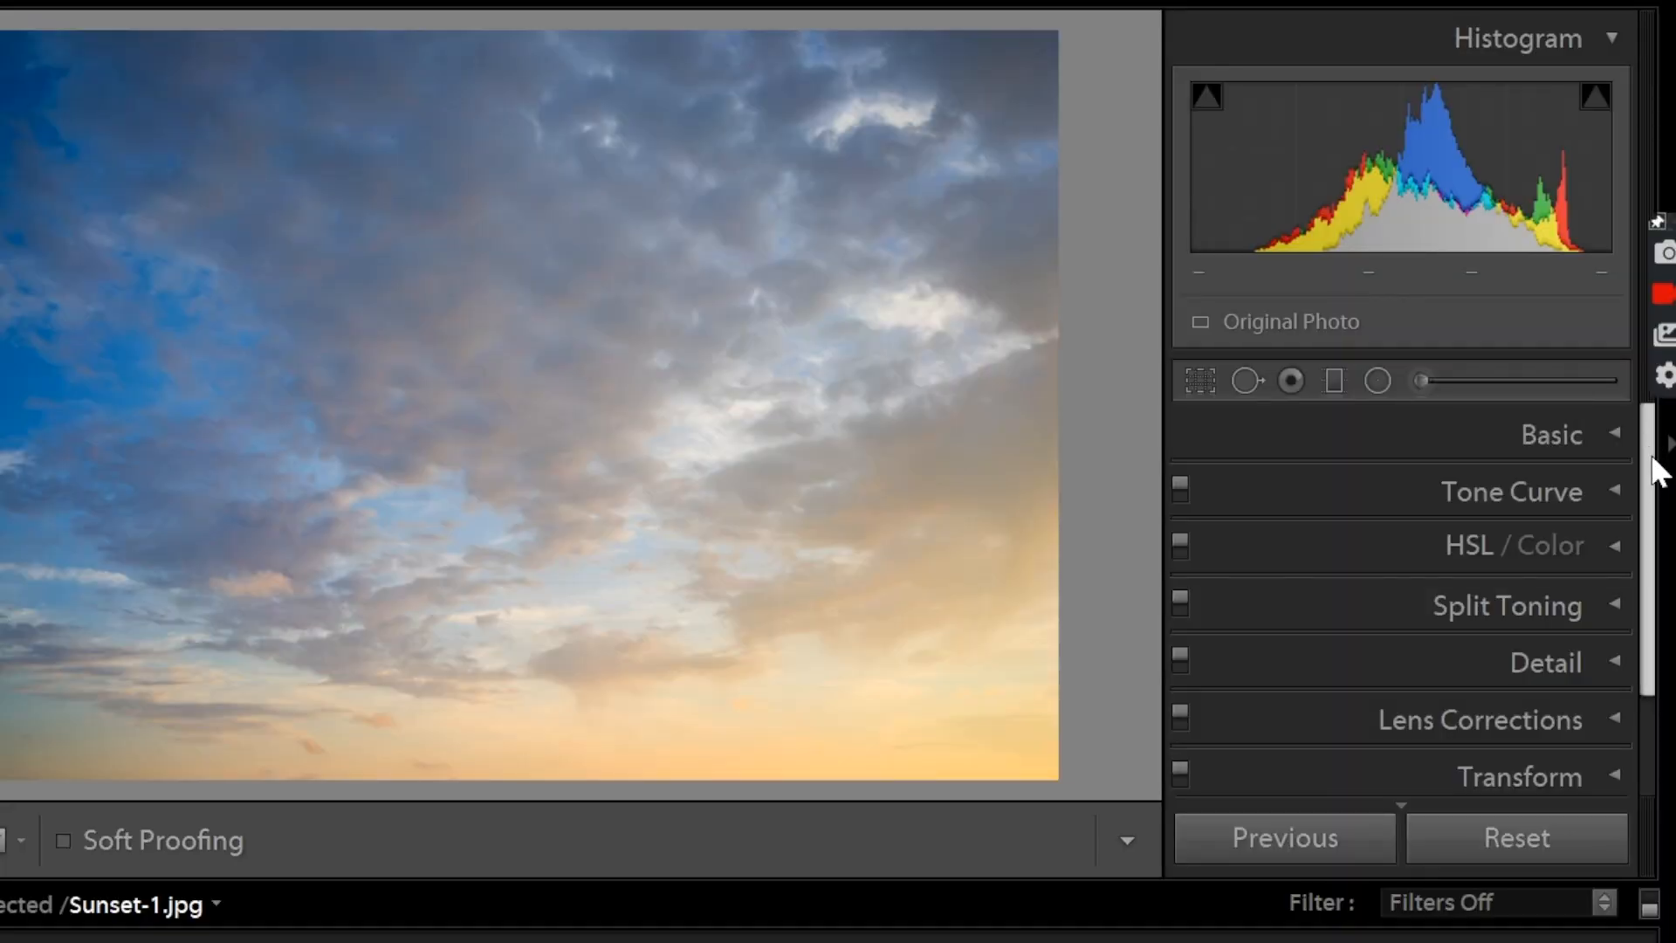
# Step: Look through the Basic adjustments, collapse them again and review the list of other adjustment sections from end to end
pyautogui.moveTo(1659, 476)
pyautogui.mouseDown()
pyautogui.moveTo(1652, 611)
pyautogui.moveTo(1652, 476)
pyautogui.mouseUp()
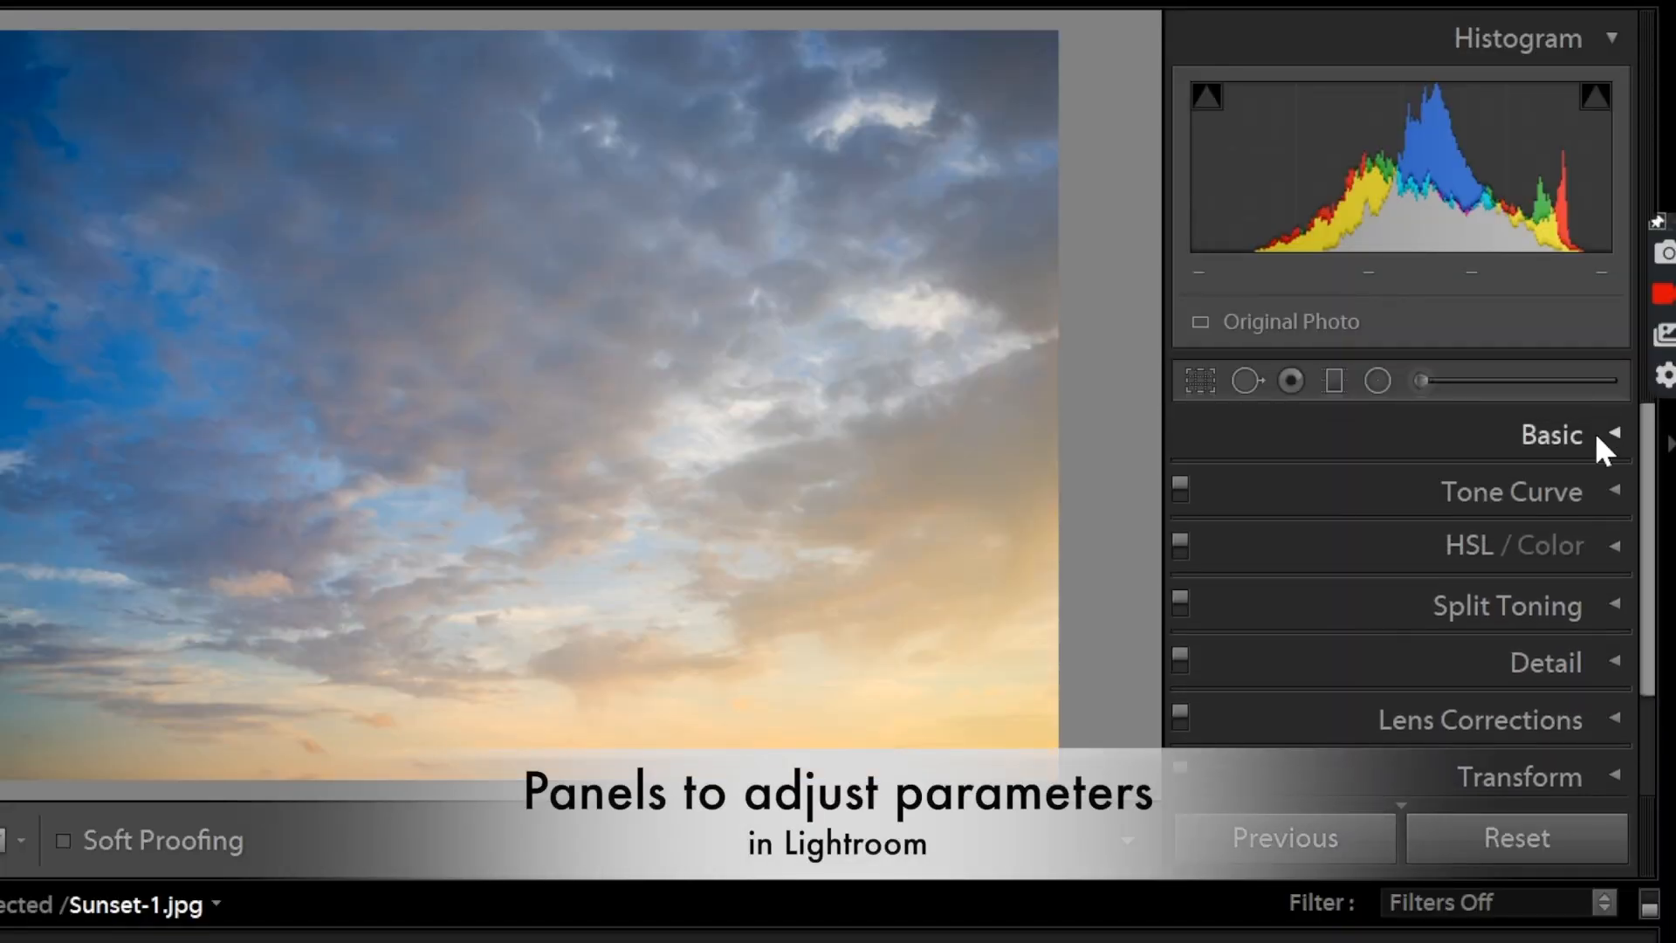
pyautogui.click(1611, 437)
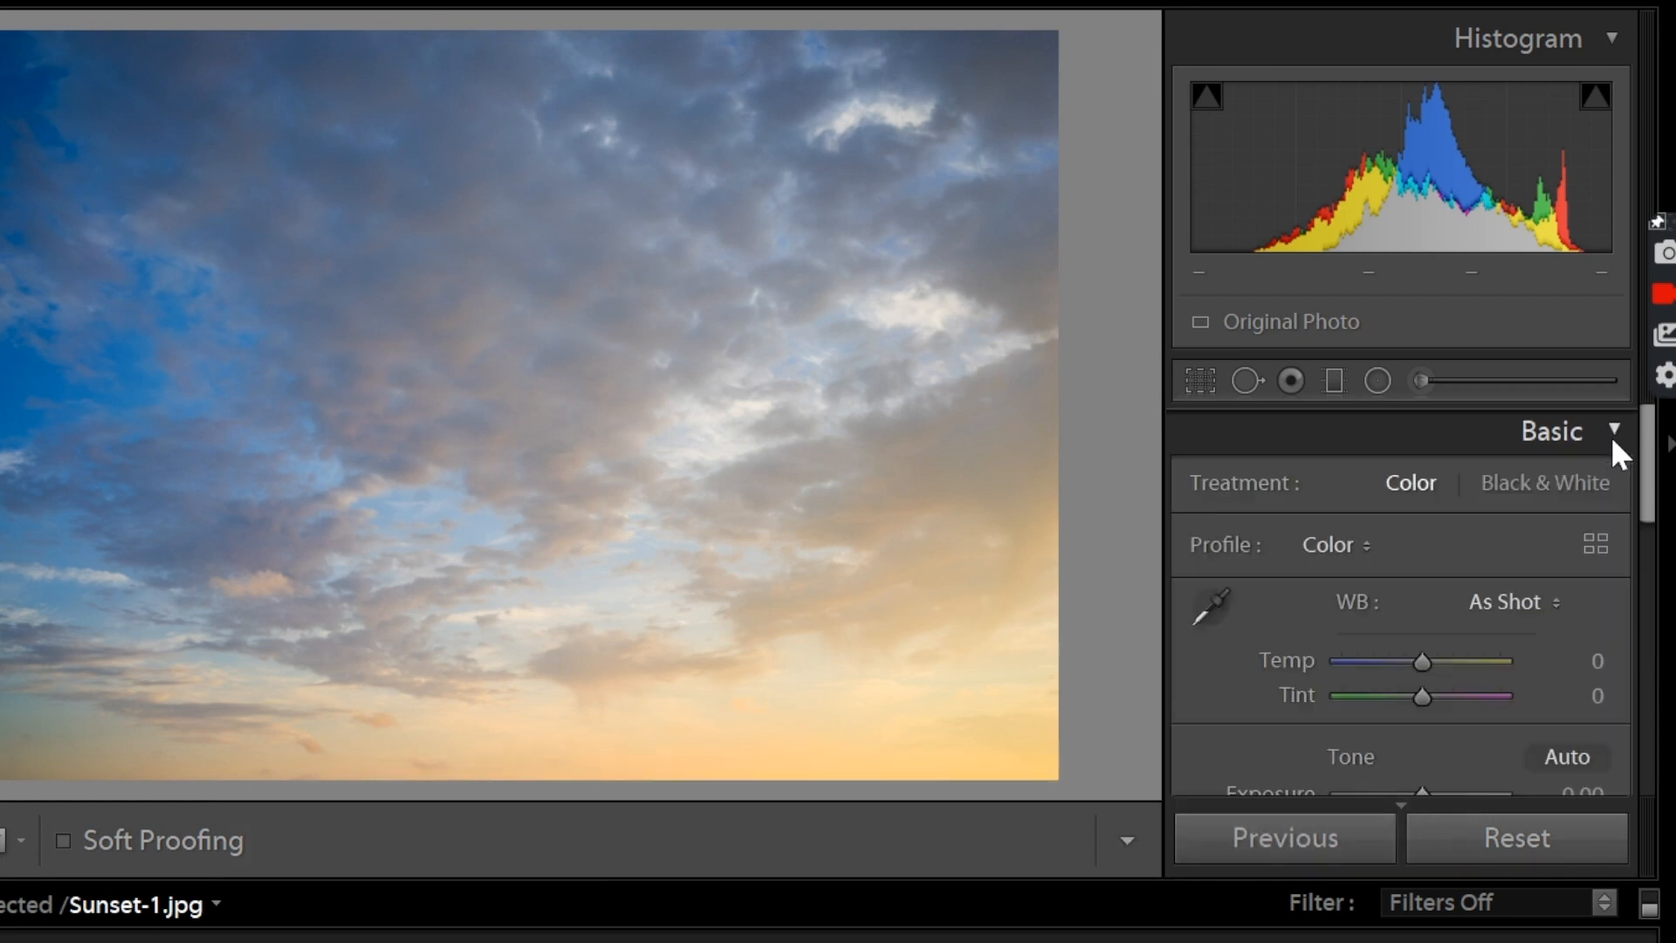
pyautogui.moveTo(1652, 511); pyautogui.dragTo(1669, 459)
pyautogui.click(1616, 433)
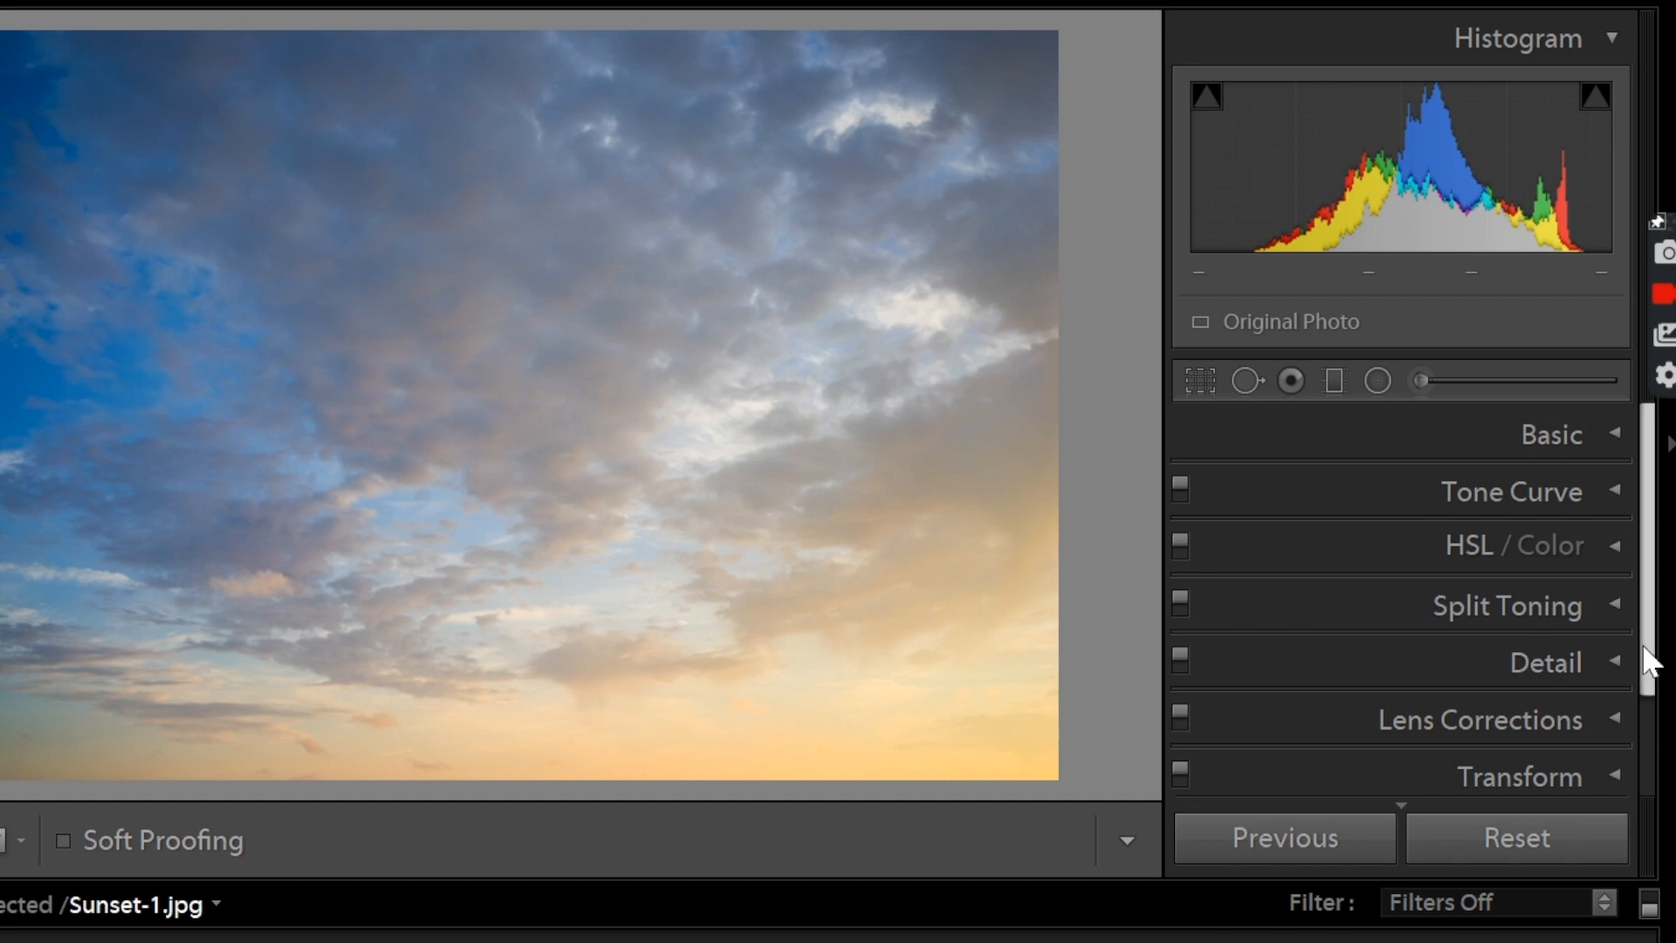
pyautogui.moveTo(1650, 661)
pyautogui.mouseDown()
pyautogui.moveTo(1638, 793)
pyautogui.moveTo(1639, 657)
pyautogui.mouseUp()
pyautogui.moveTo(1650, 561); pyautogui.dragTo(1661, 823)
pyautogui.moveTo(1656, 766); pyautogui.dragTo(1675, 490)
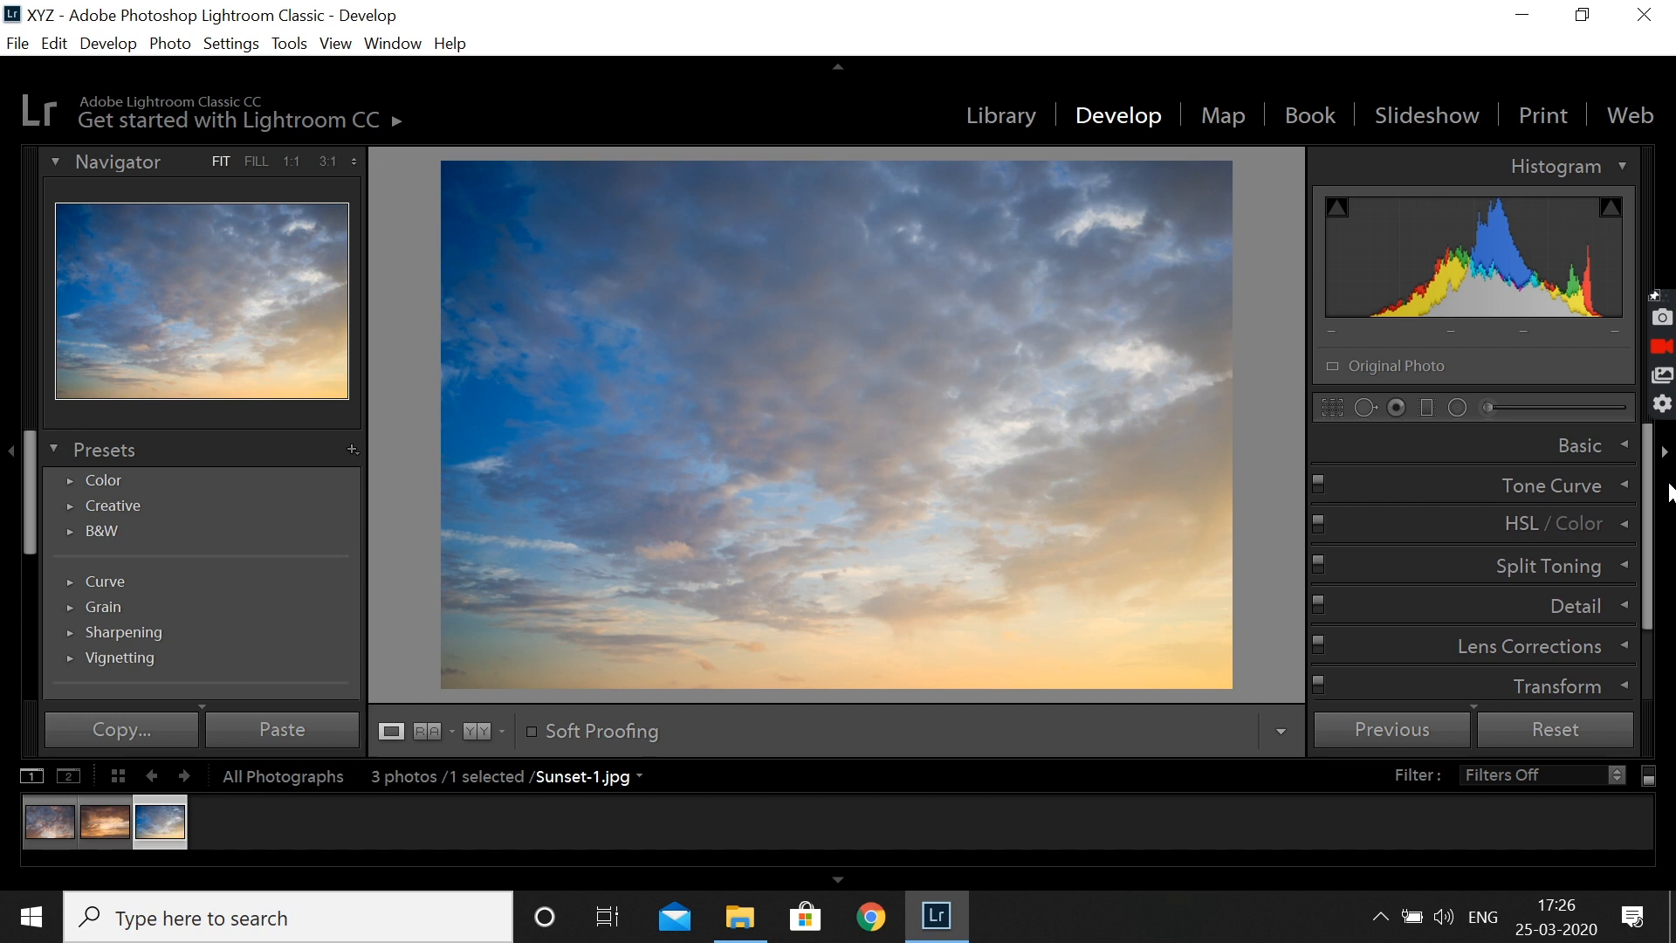
# Step: Expand the Basic adjustments for Sunset-1.jpg and look through the Tone and Presence sliders
pyautogui.click(1609, 445)
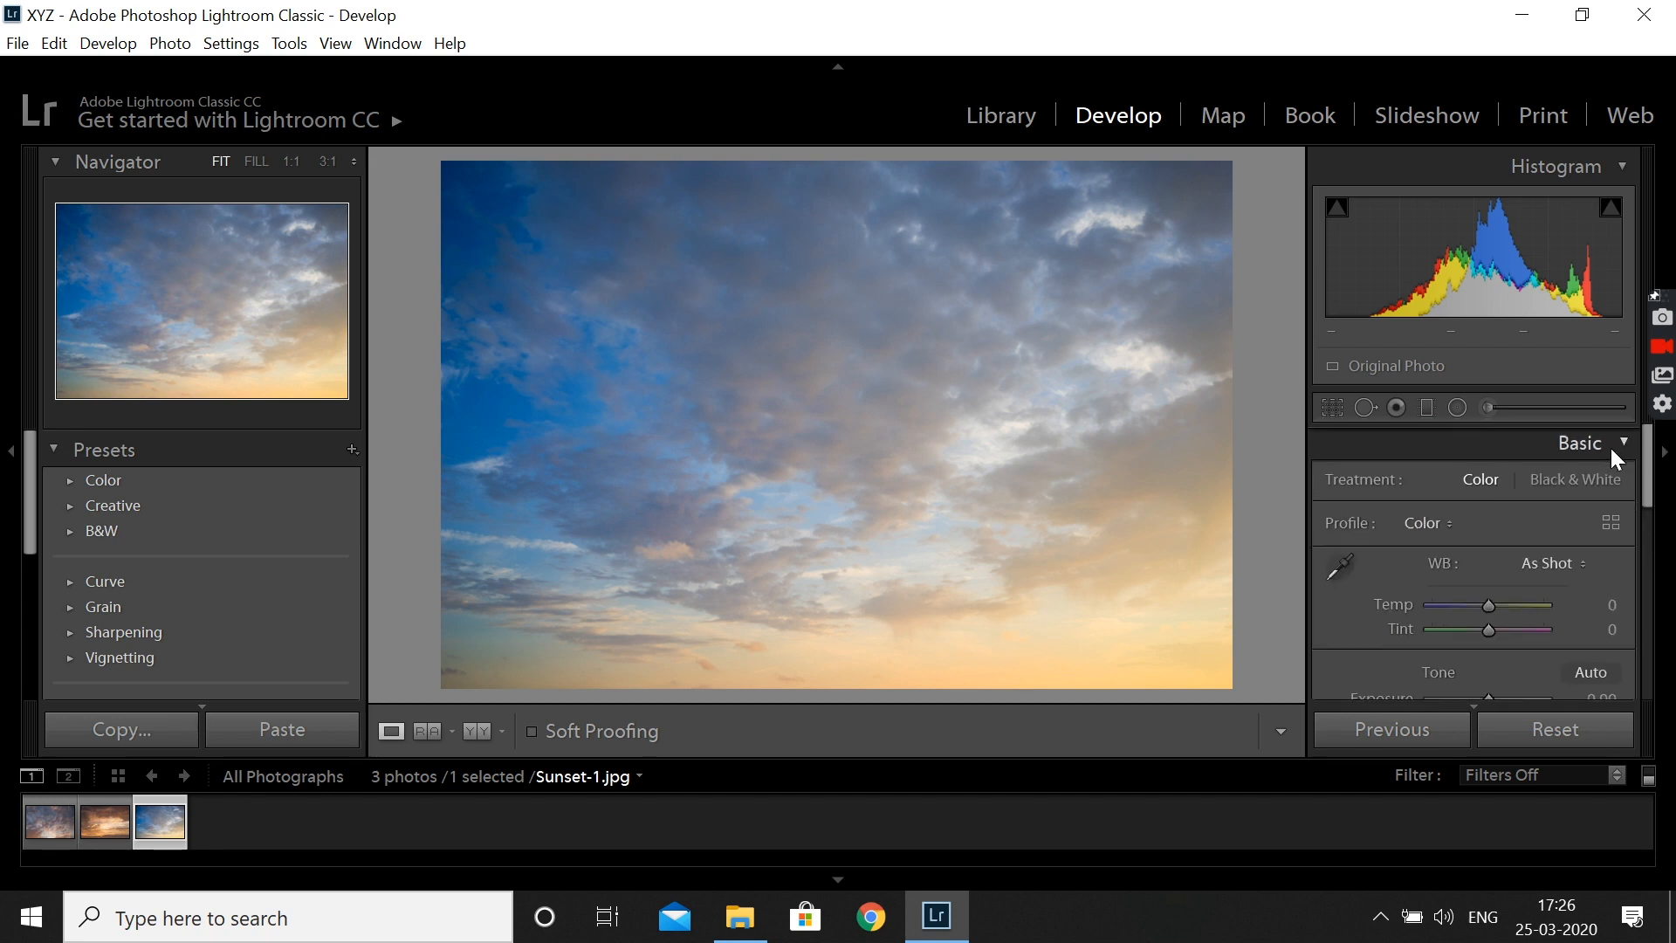
pyautogui.scroll(-5, 1482, 529)
pyautogui.scroll(5, 1482, 529)
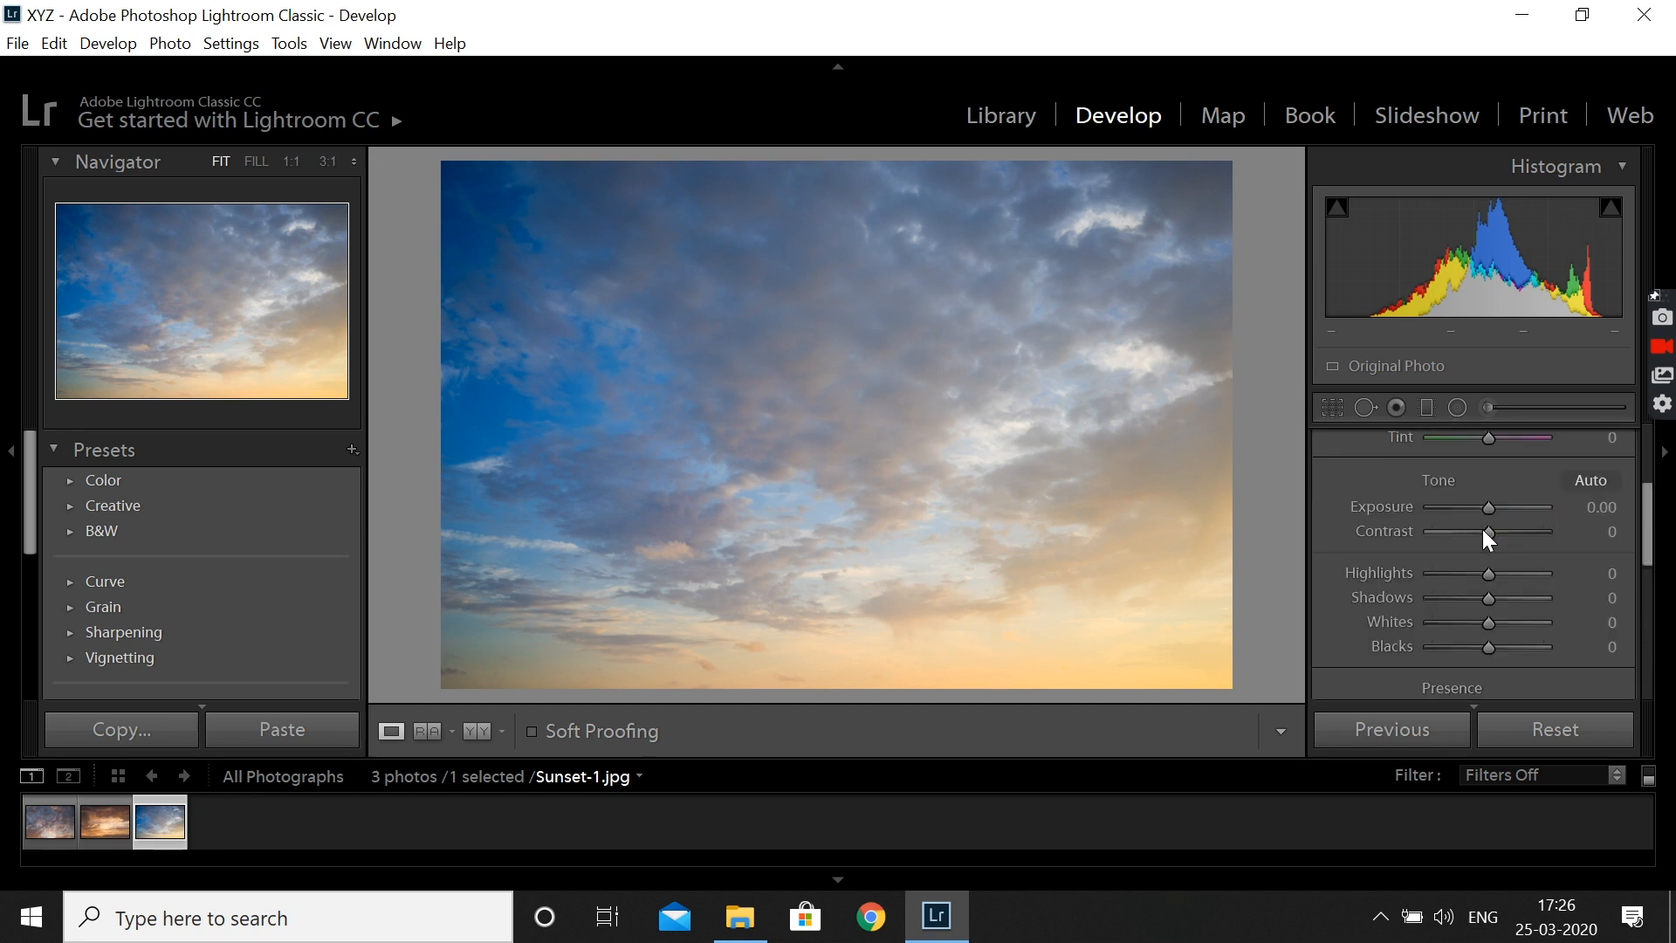
pyautogui.scroll(-4, 1390, 593)
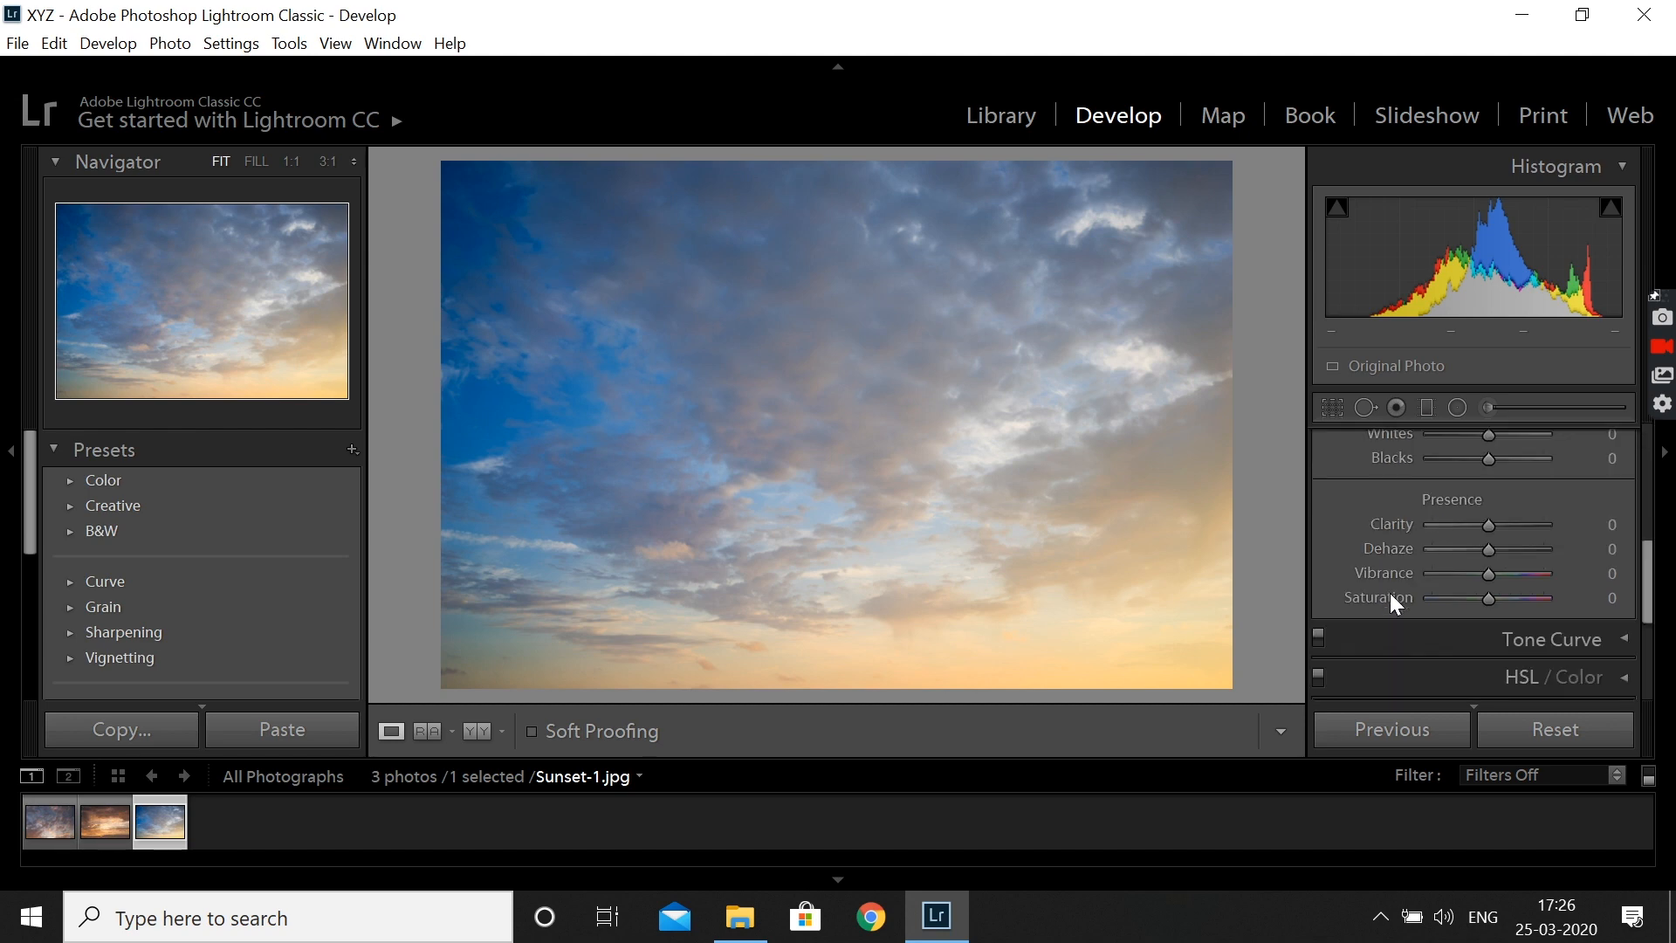
pyautogui.scroll(4, 1391, 593)
pyautogui.scroll(-2, 1449, 460)
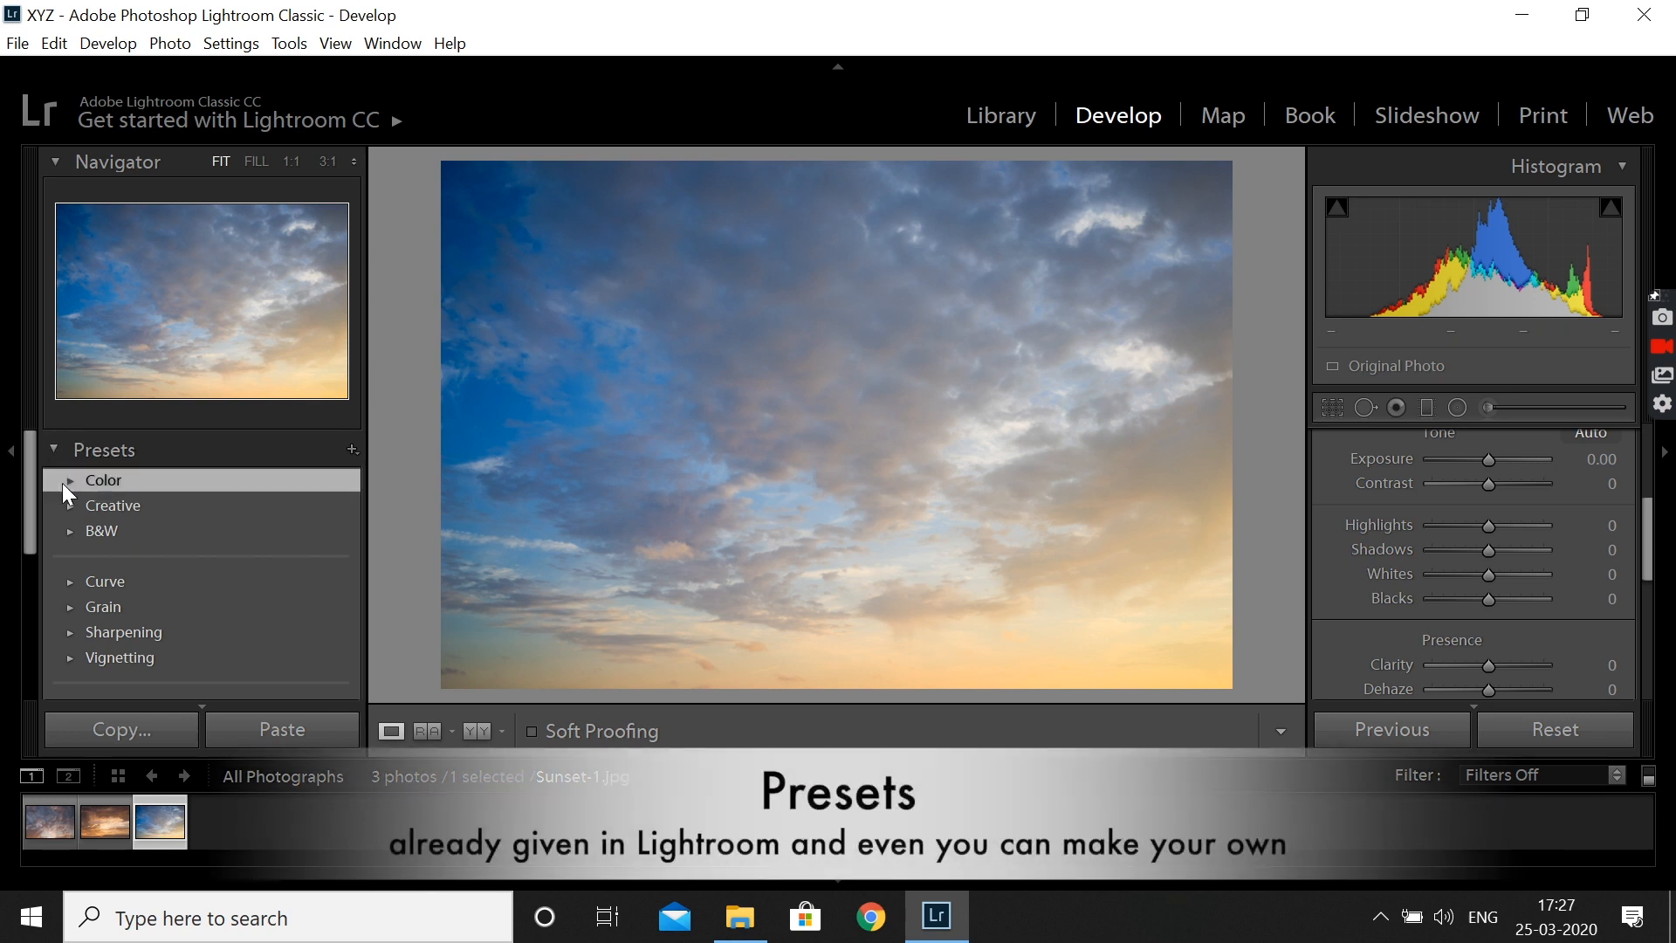
# Step: Try the Bright and Natural presets from the Color group on Sunset-1.jpg and undo the Natural preset
pyautogui.click(71, 481)
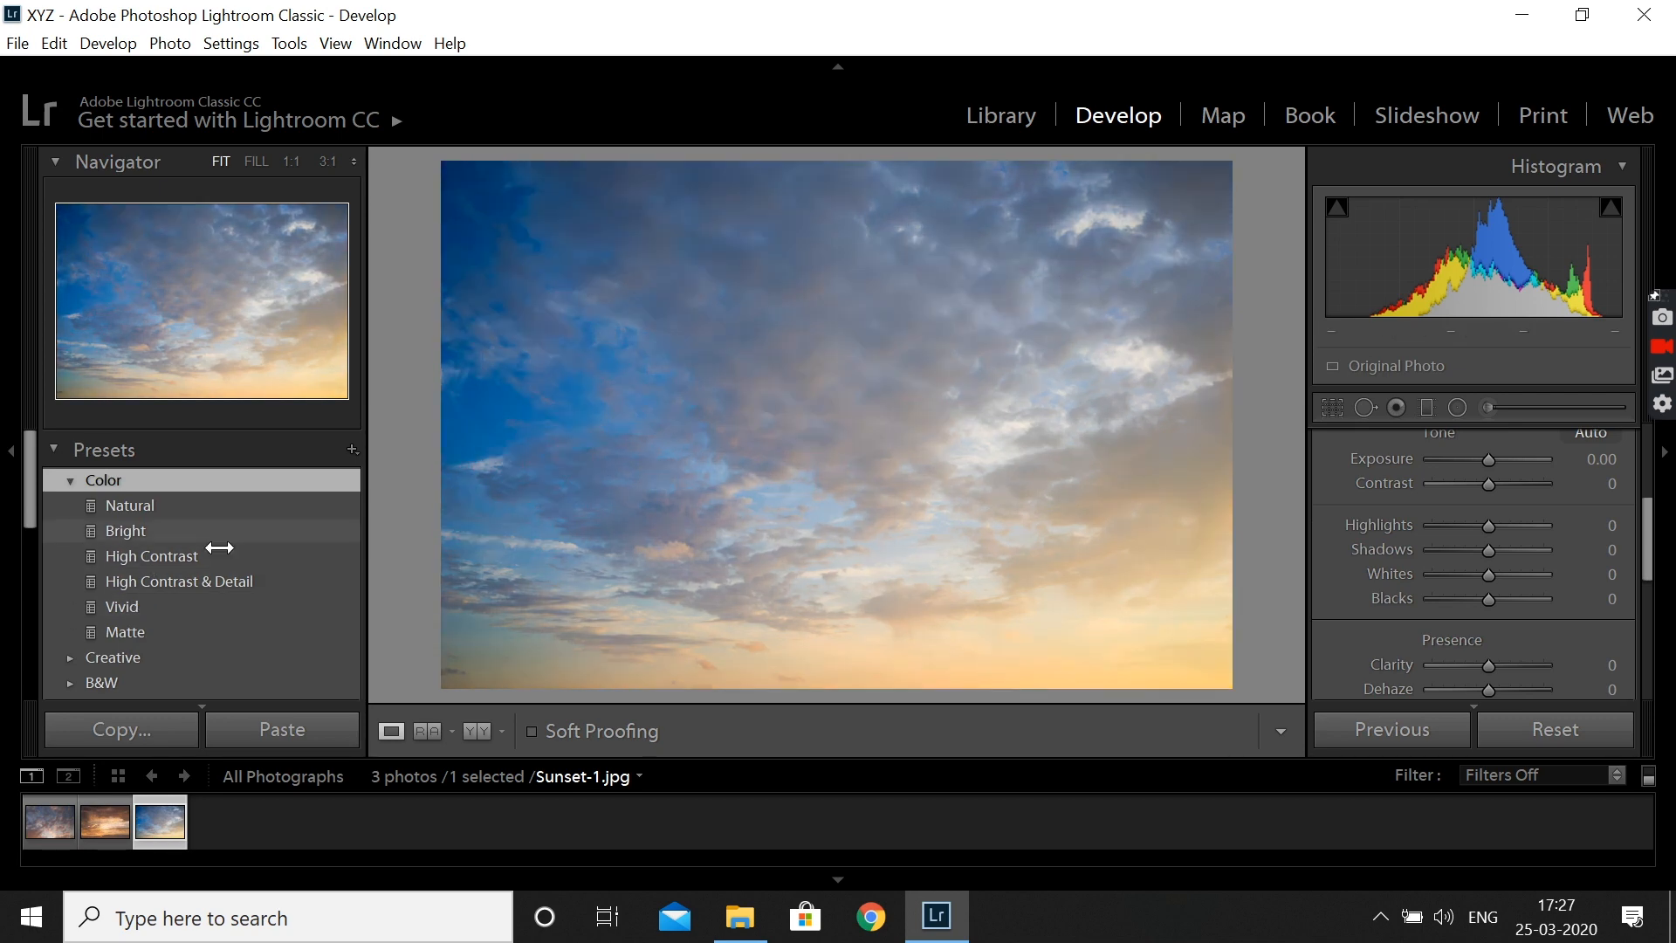
pyautogui.click(142, 531)
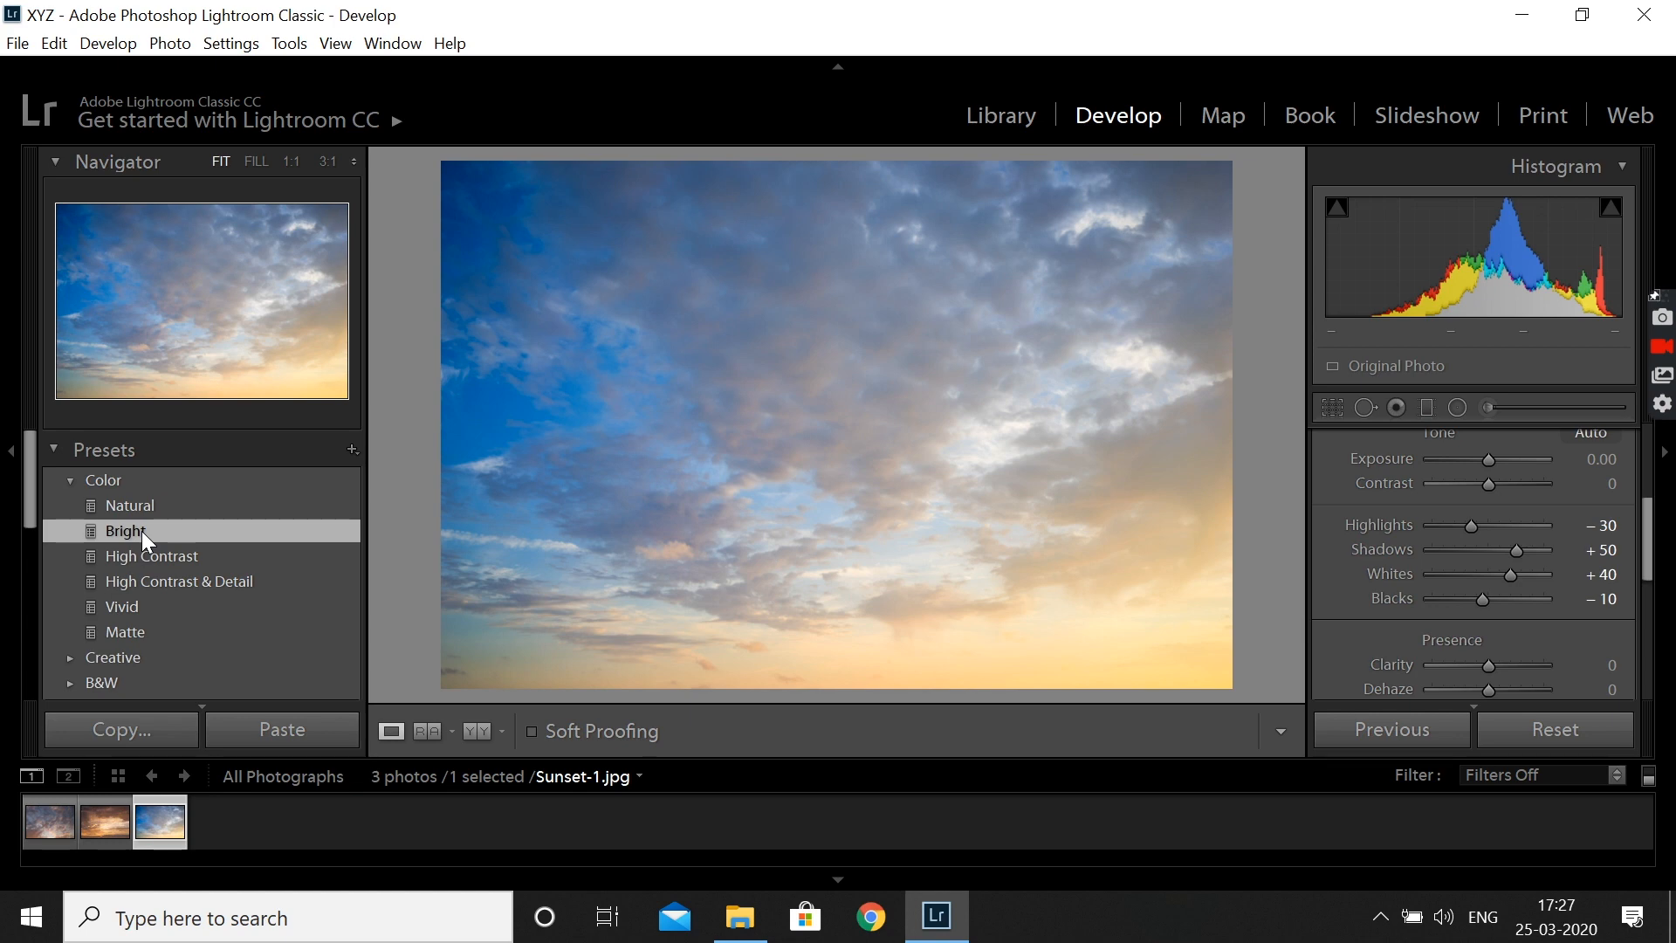
pyautogui.click(143, 510)
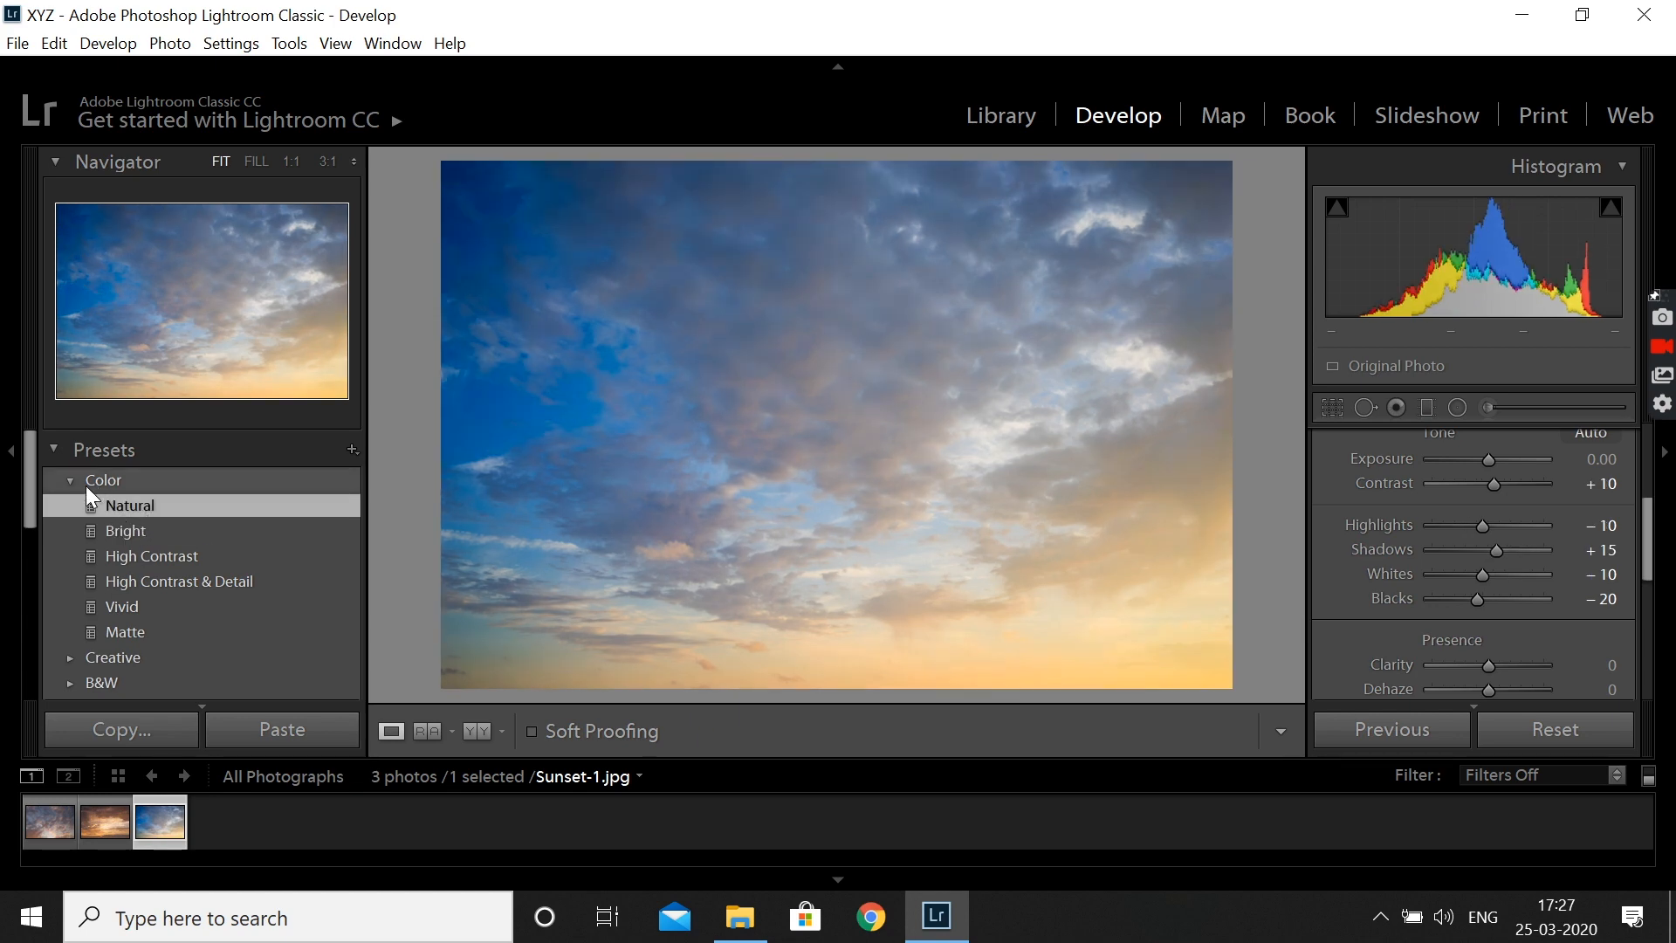
pyautogui.hotkey('ctrl', 'z')
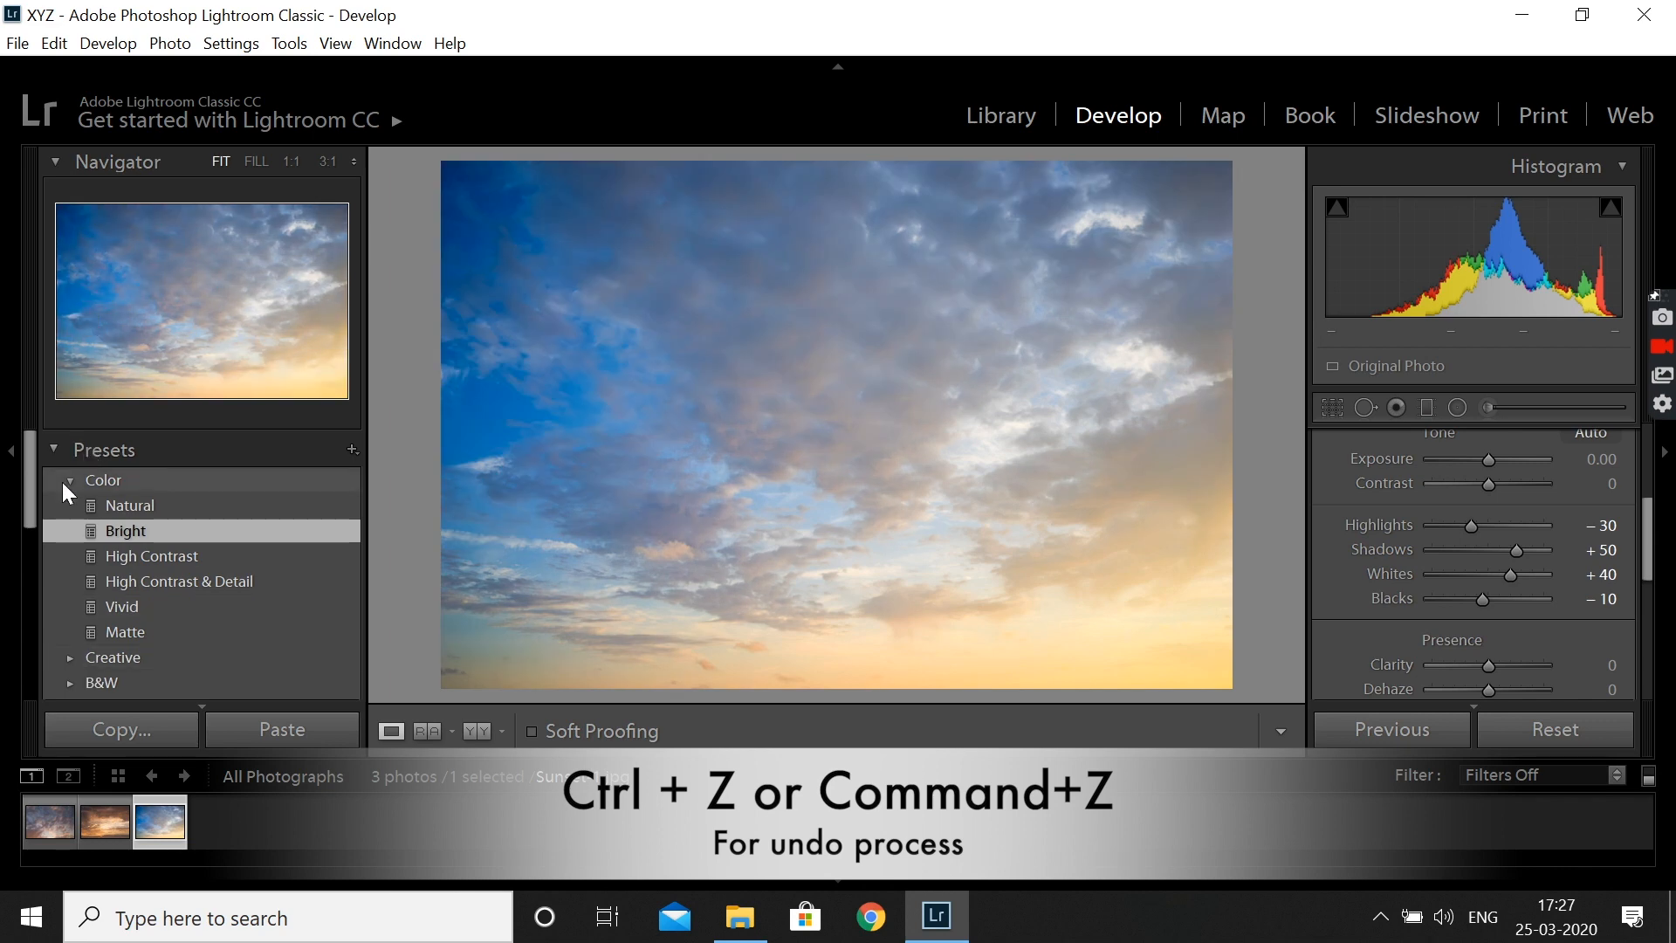
# Step: Expand the Creative and B&W preset groups, preview their looks on the photo and collapse the B&W group again
pyautogui.click(61, 482)
pyautogui.click(67, 657)
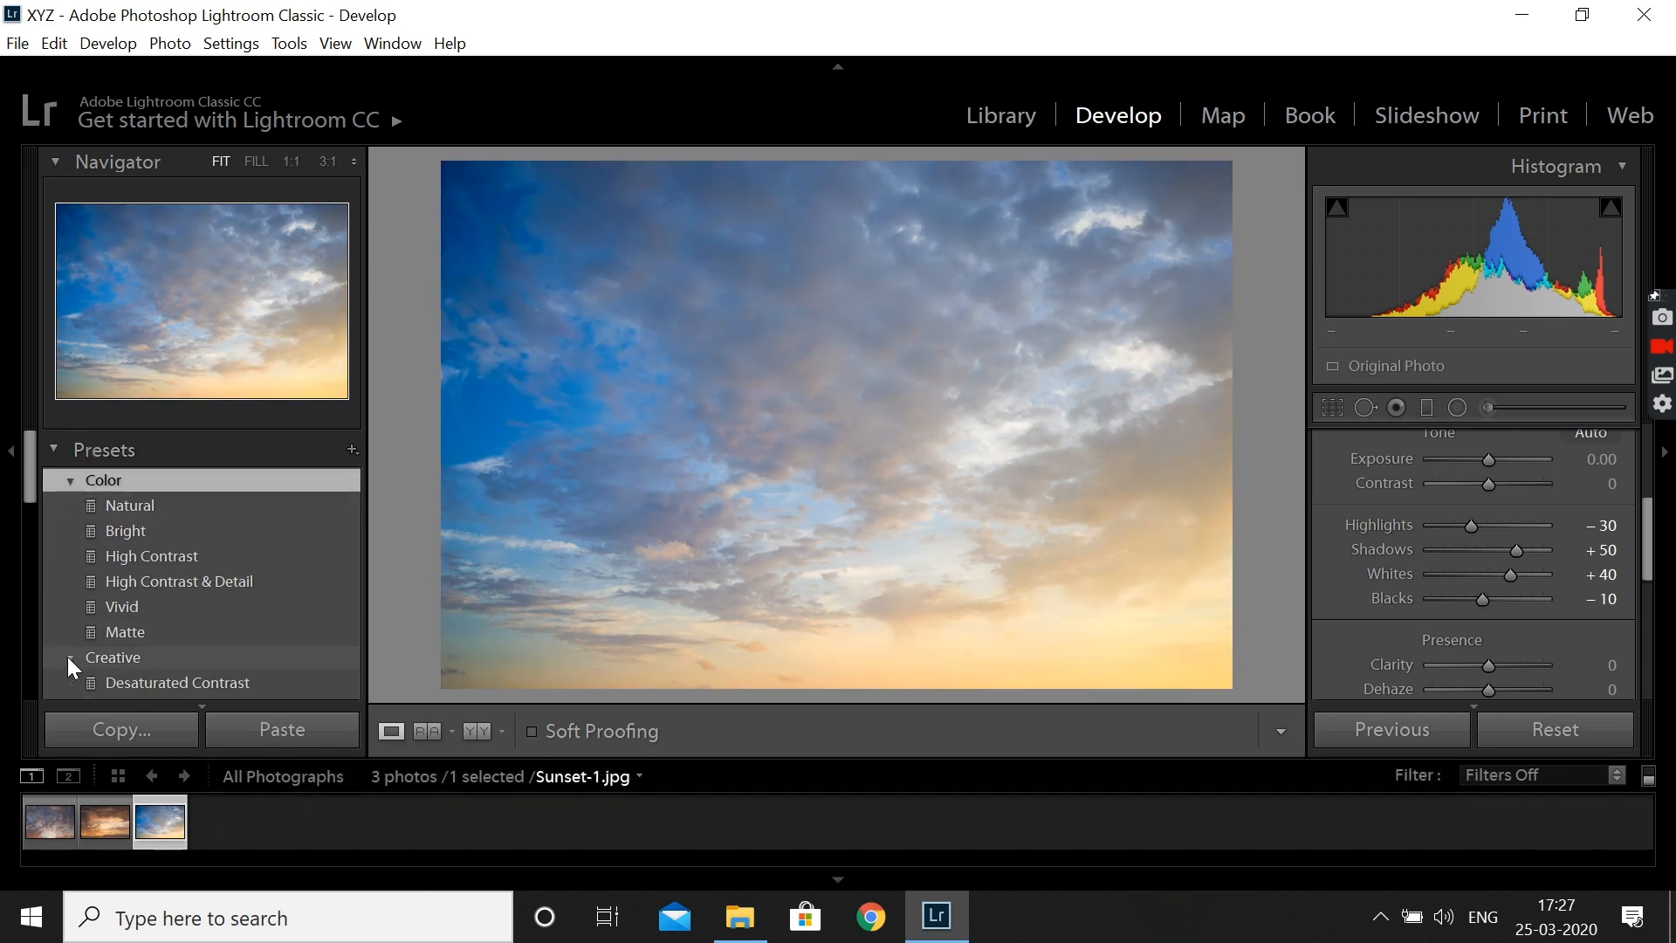
pyautogui.scroll(-5, 96, 642)
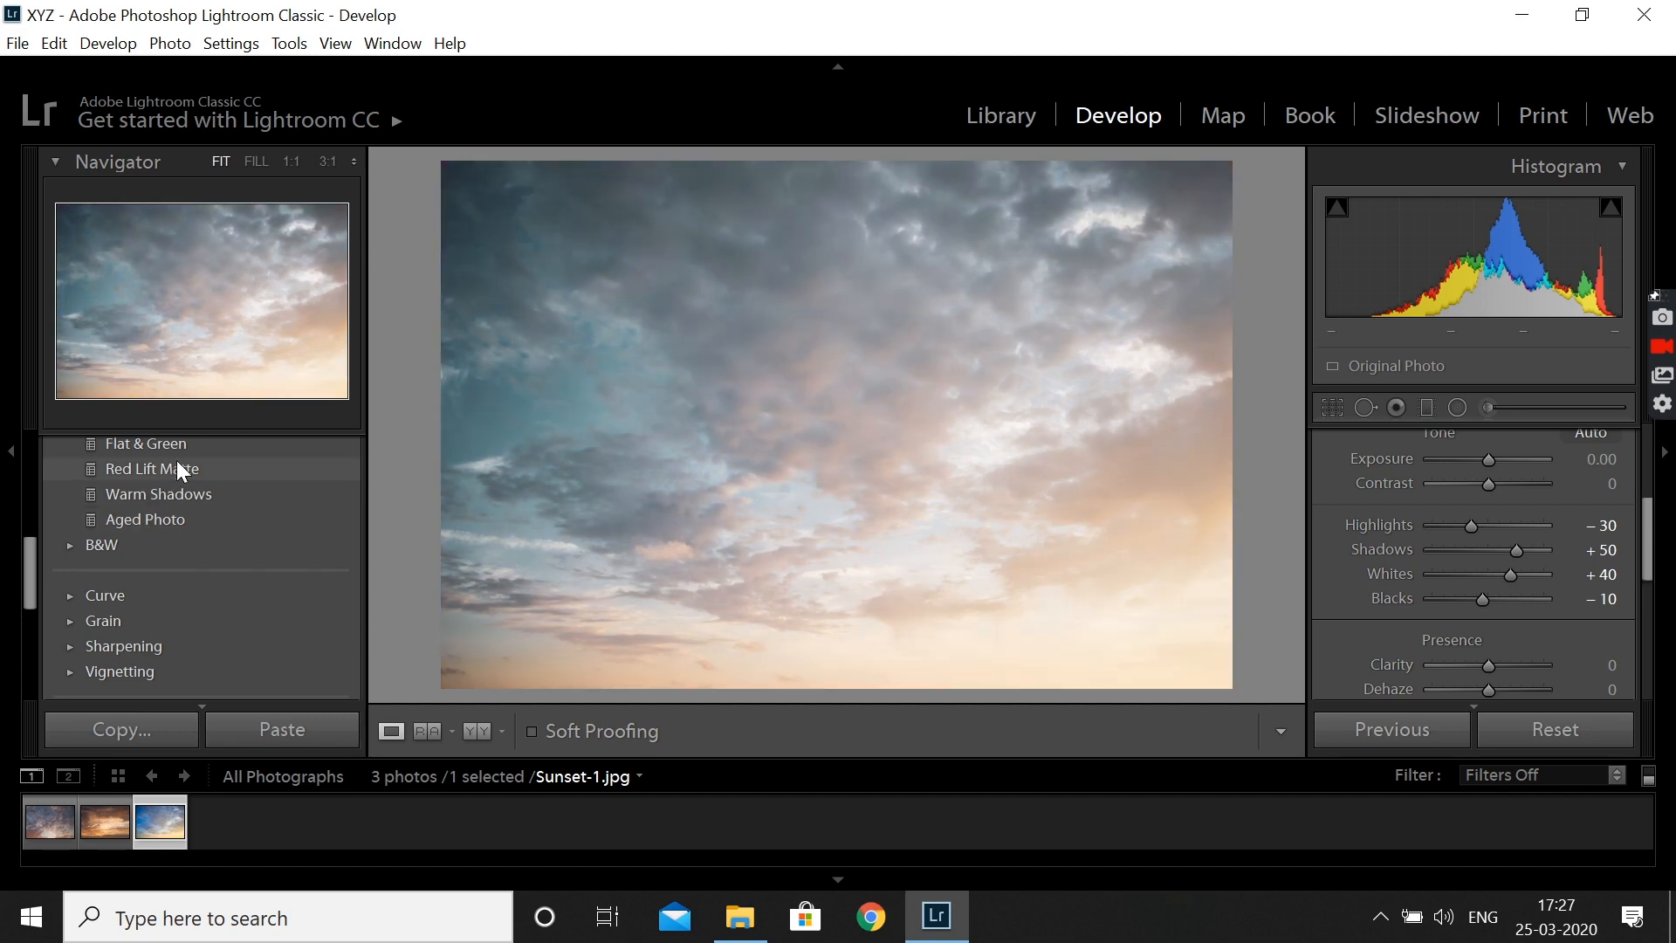
pyautogui.click(70, 545)
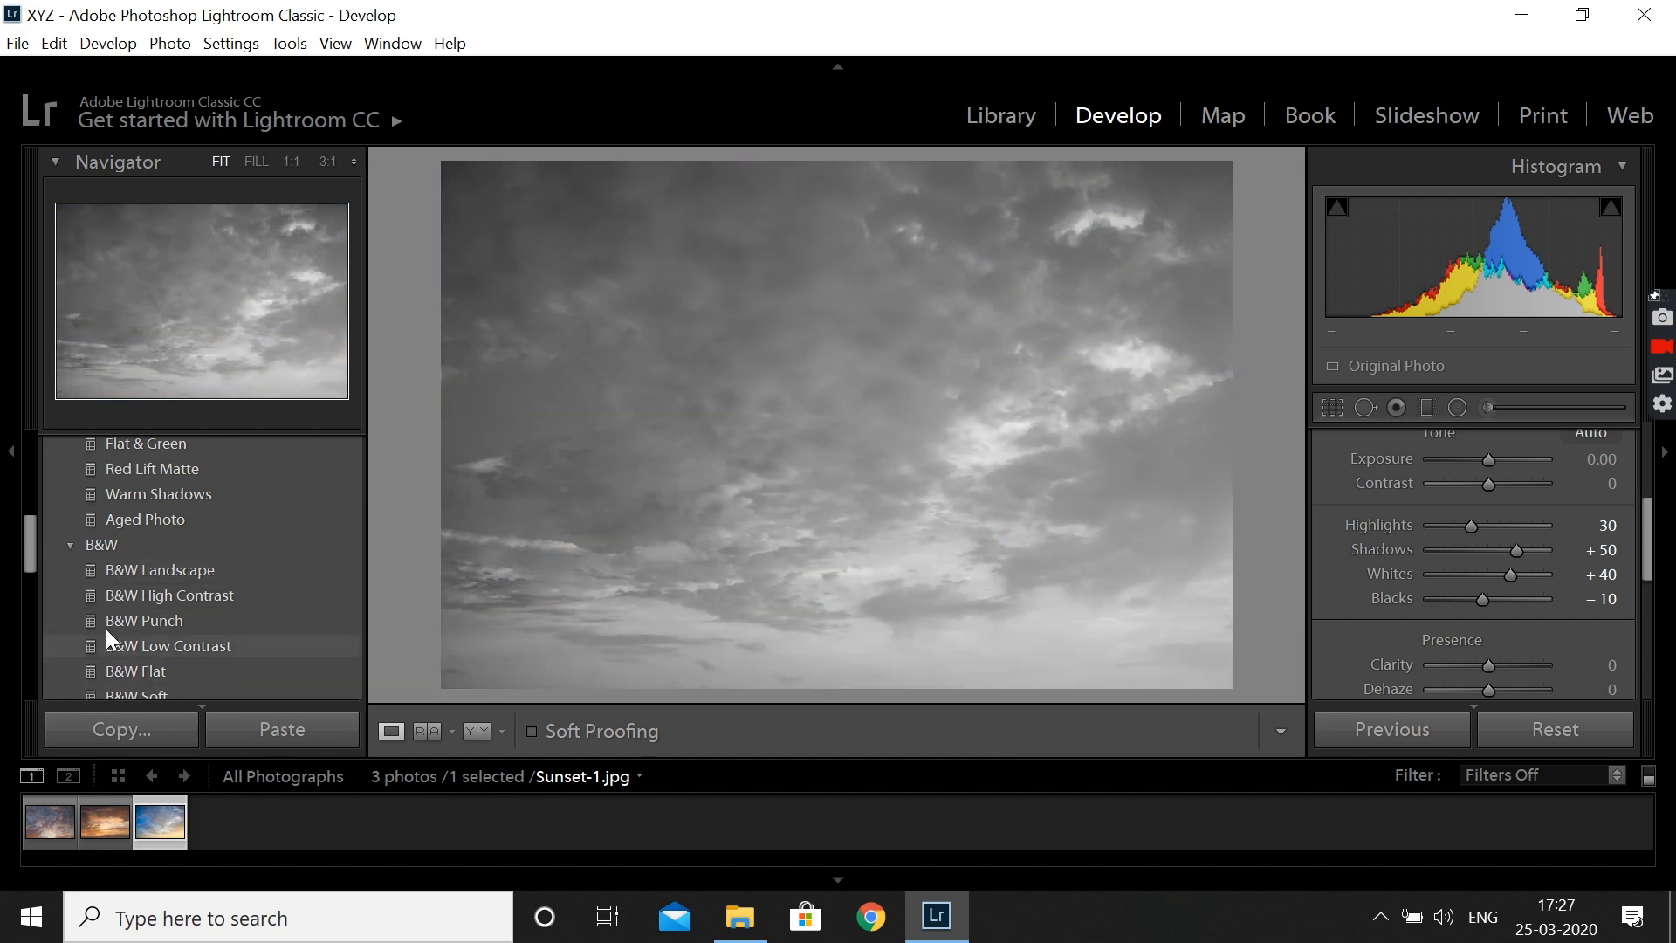
pyautogui.click(70, 549)
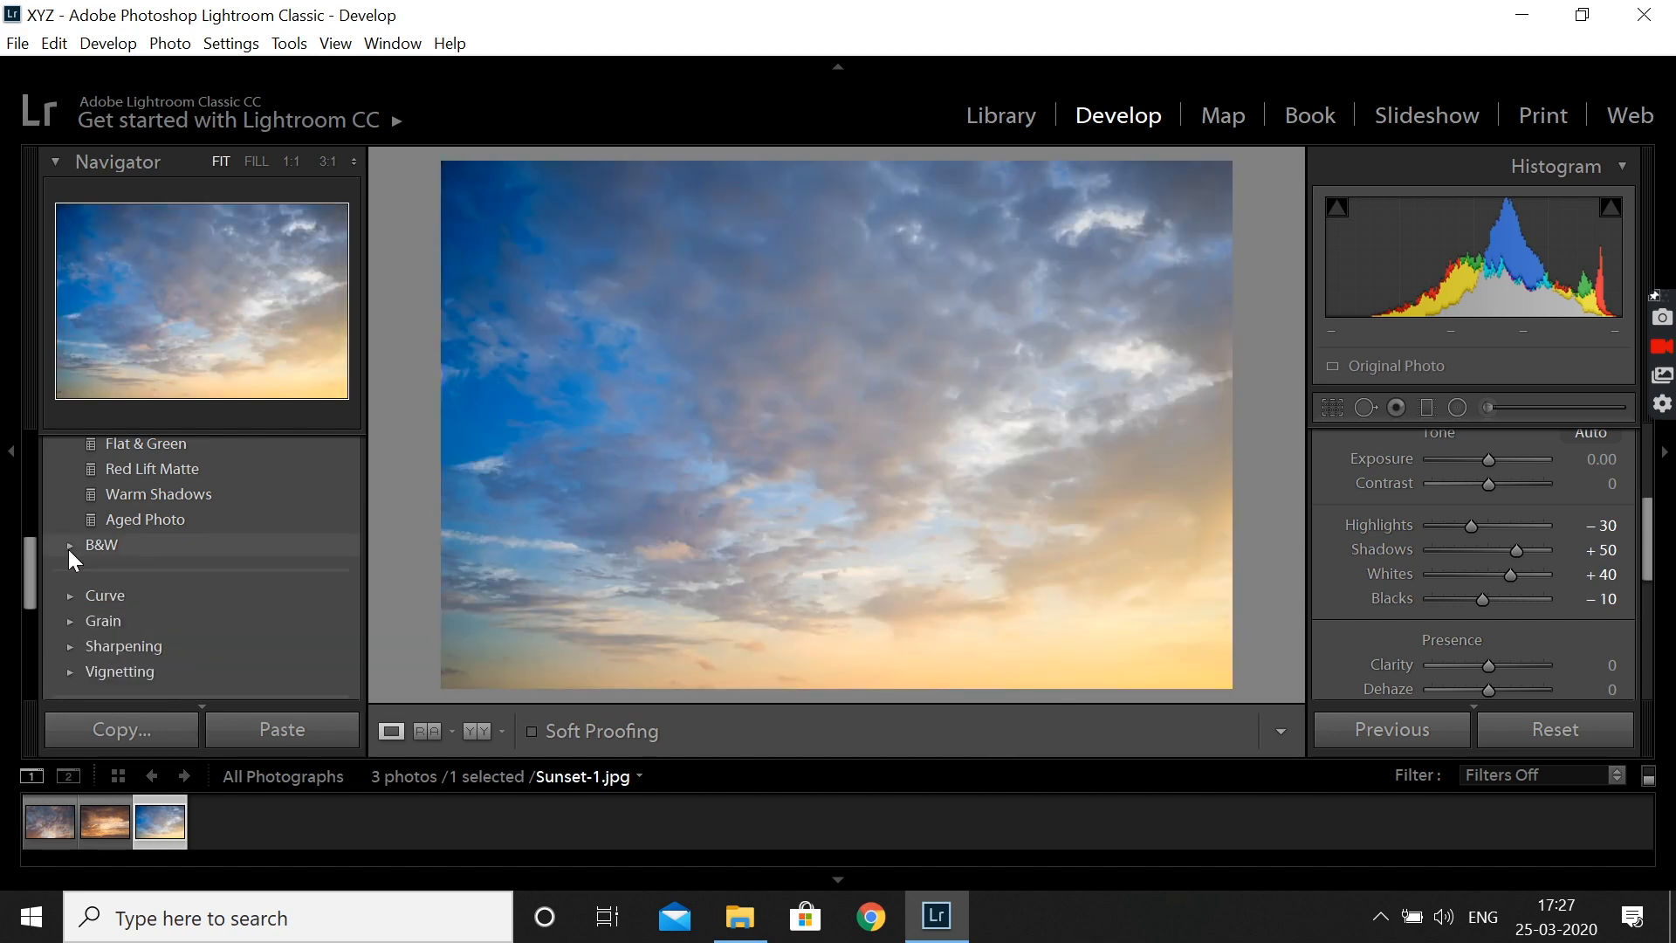
pyautogui.scroll(5, 69, 547)
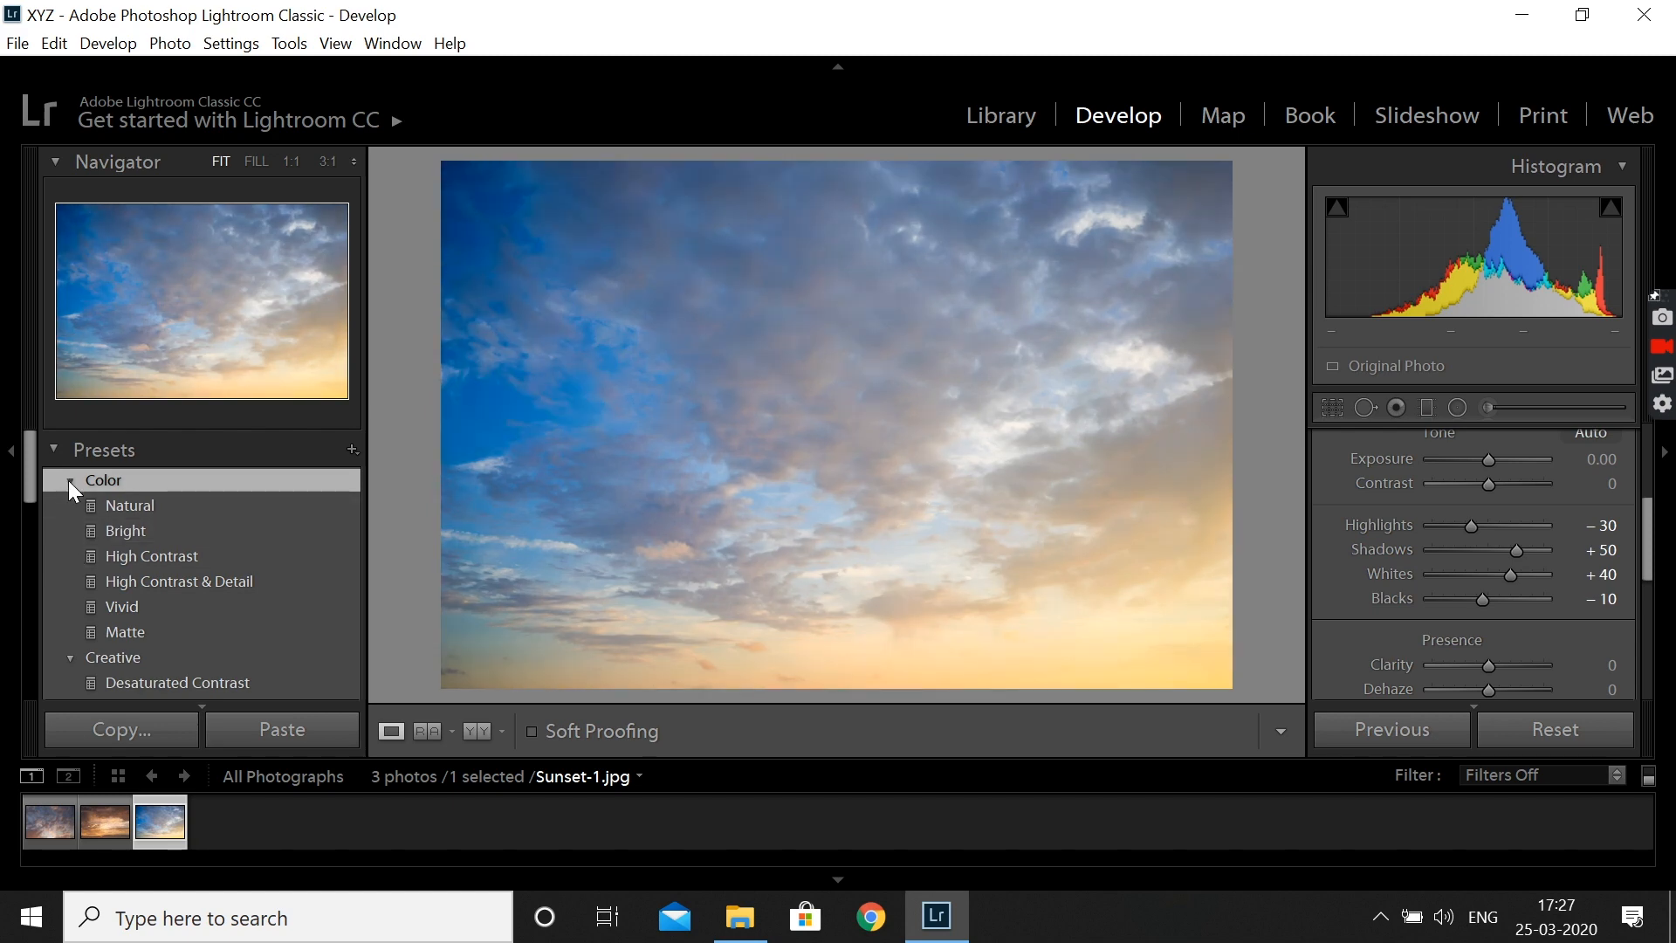
# Step: Collapse the Color presets, apply the Creative preset Turquoise & Red to Sunset-1.jpg and set Contrast to -12
pyautogui.click(70, 480)
pyautogui.click(161, 583)
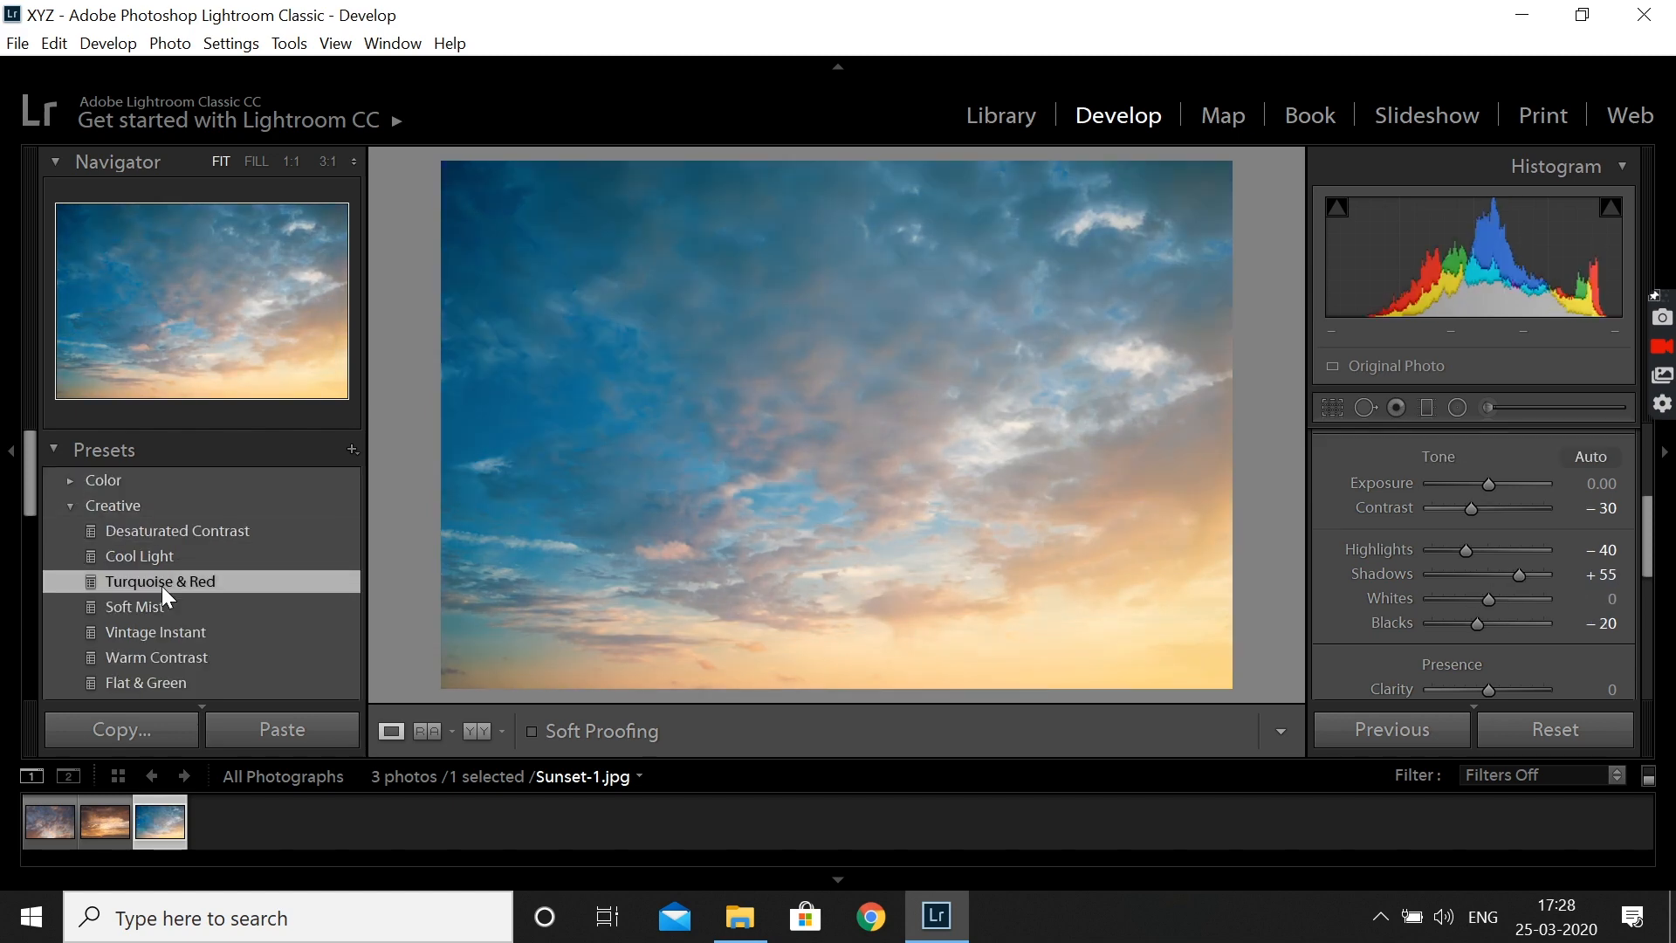
pyautogui.click(1665, 581)
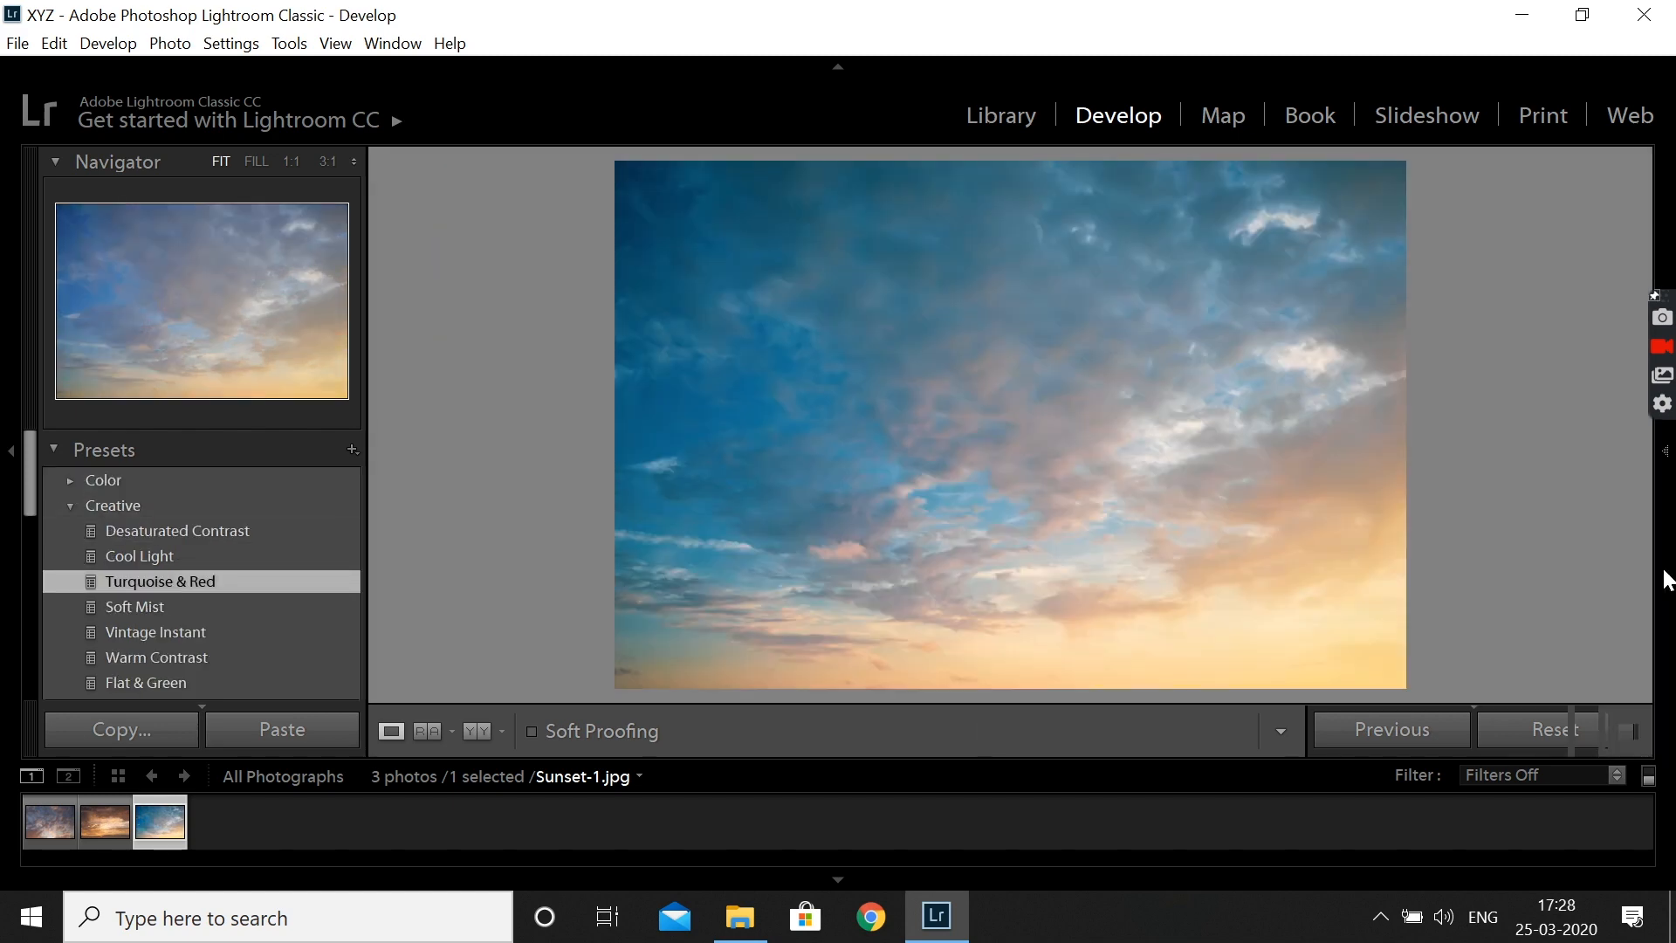
pyautogui.click(1661, 589)
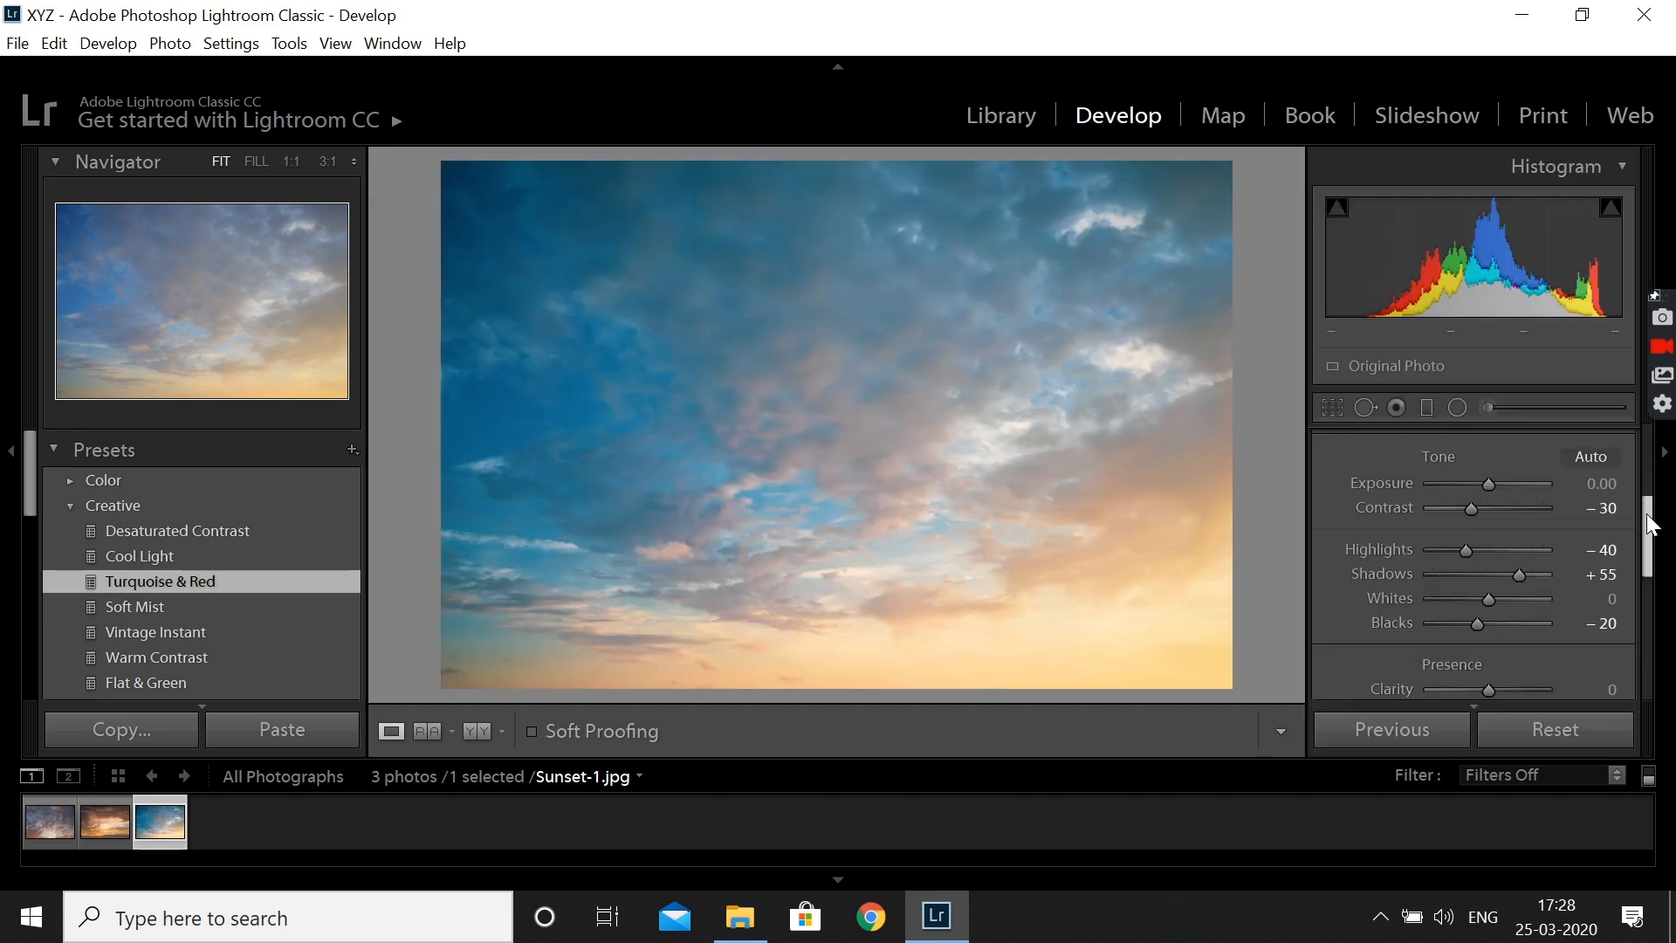
pyautogui.scroll(-2, 1651, 523)
pyautogui.scroll(2, 1651, 542)
# Step: Preview the Flat & Green preset, browse the remaining presets, and collapse the Creative group and the Basic adjustments
pyautogui.click(164, 683)
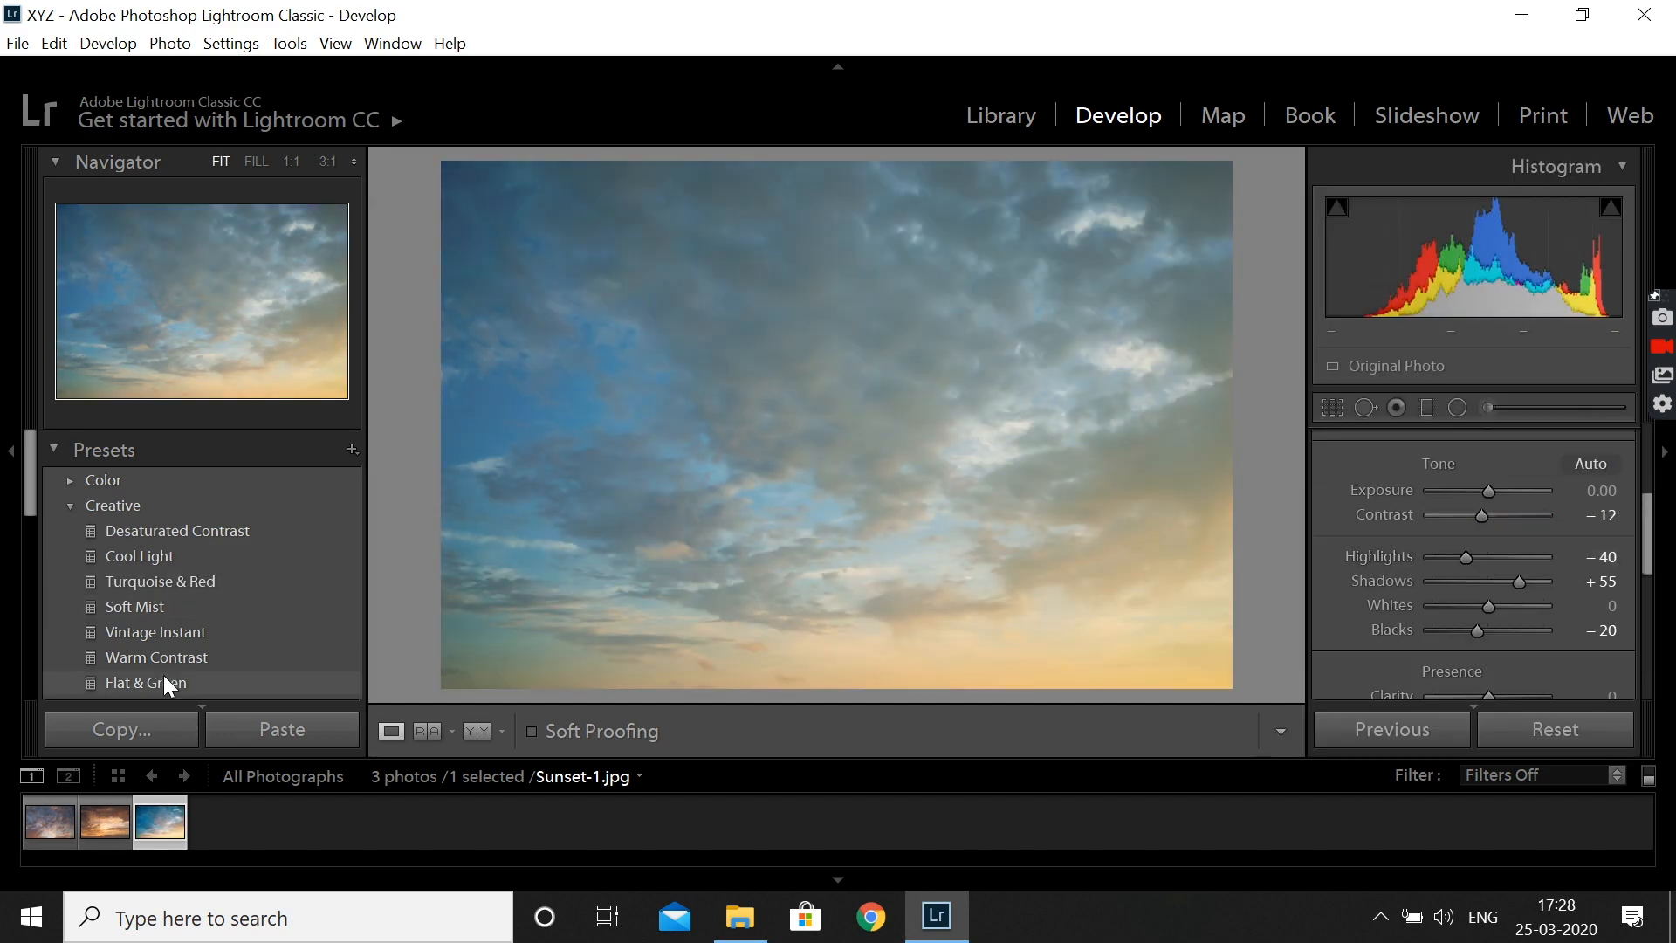
pyautogui.scroll(-5, 174, 662)
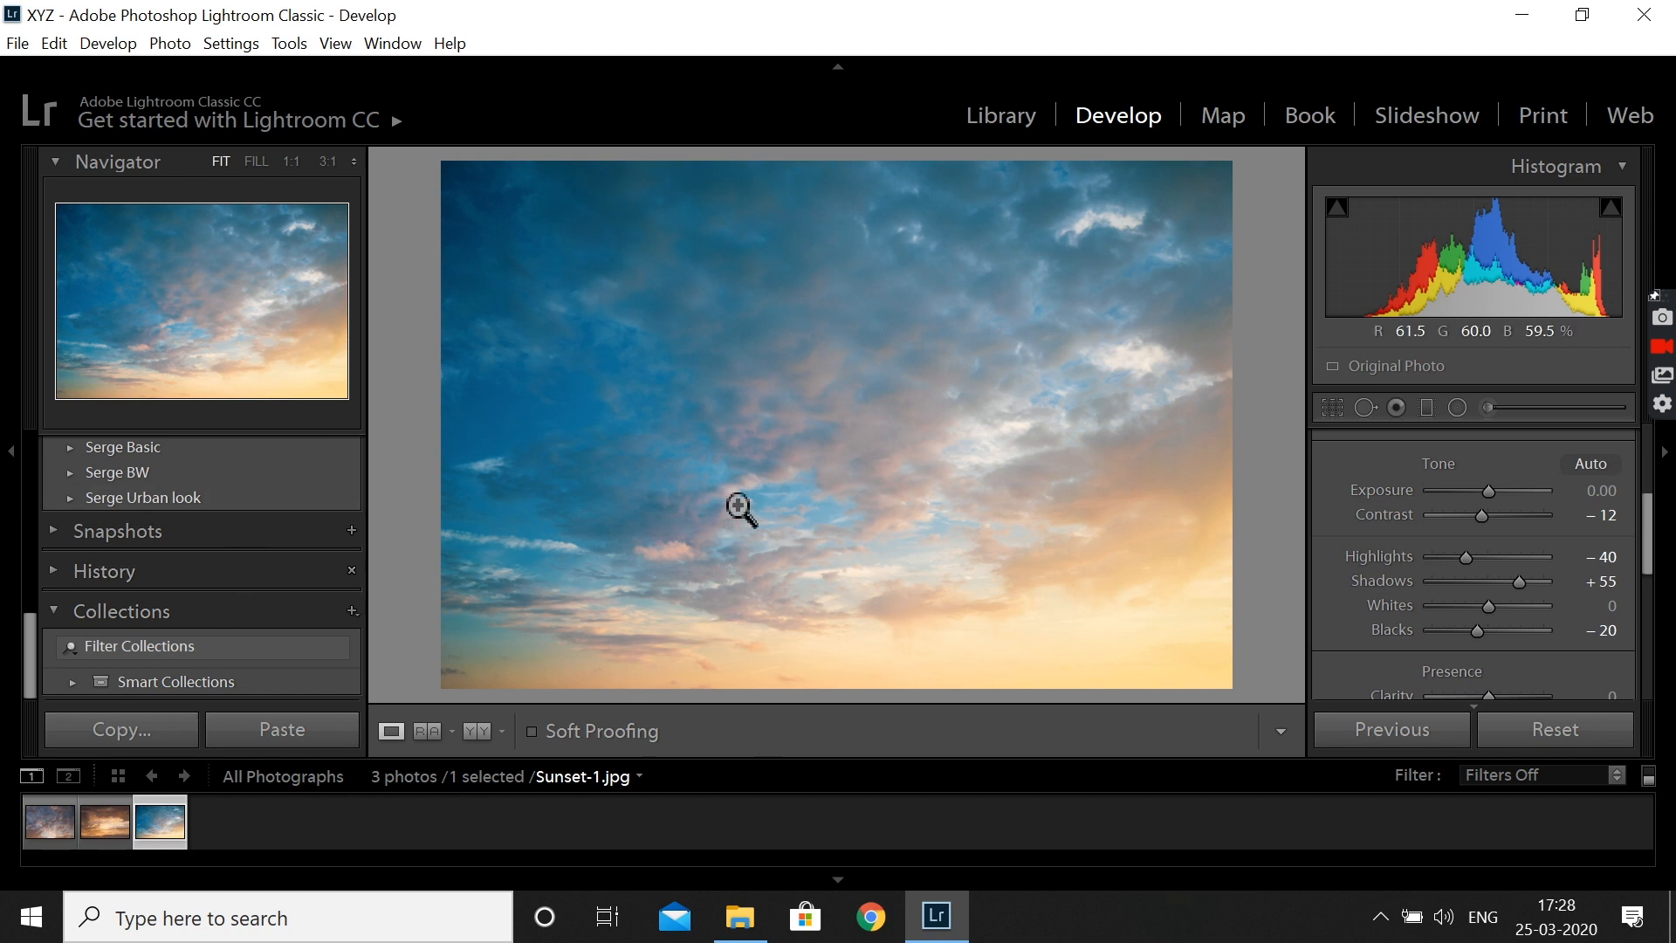
pyautogui.scroll(5, 217, 463)
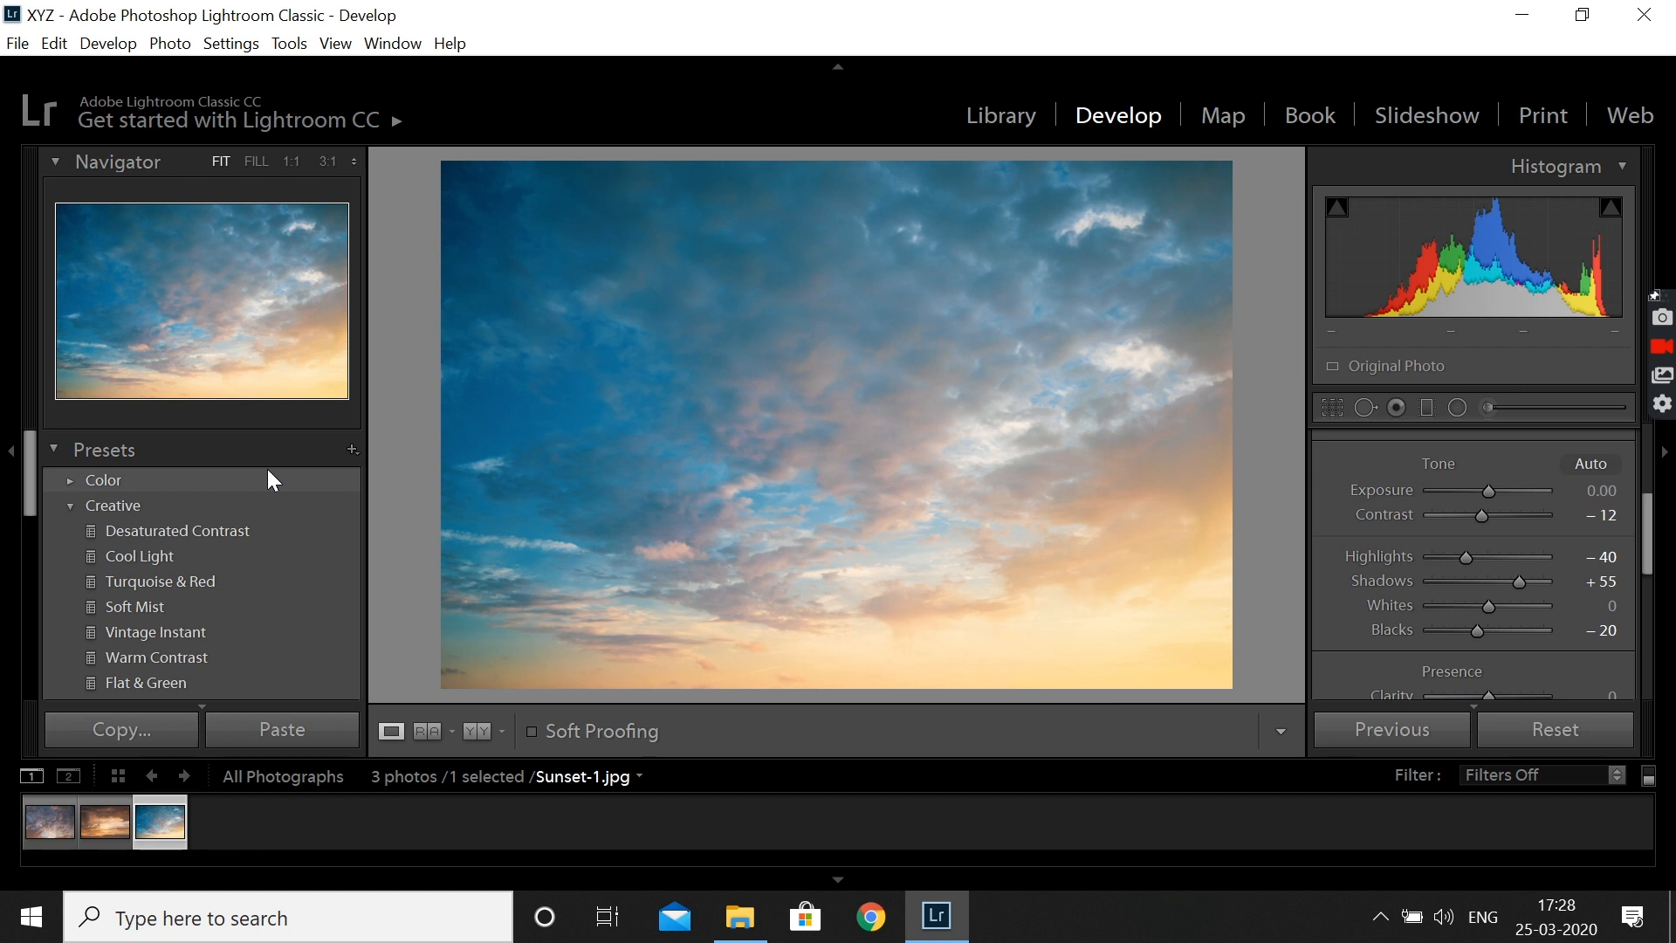
pyautogui.click(268, 476)
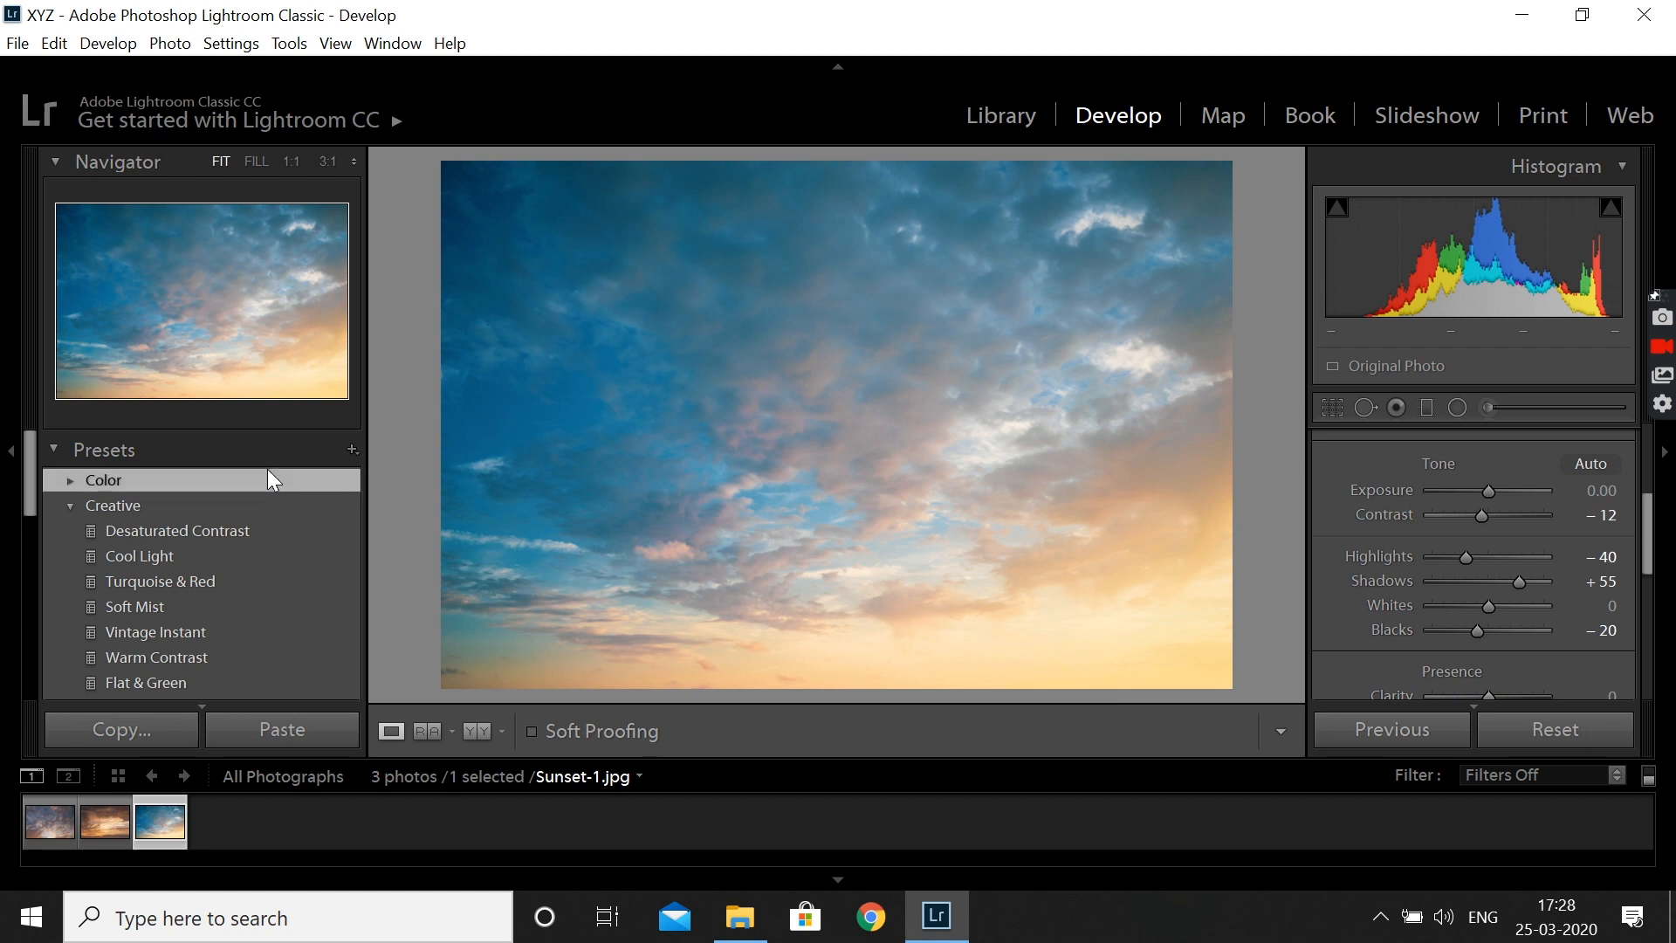
pyautogui.click(71, 515)
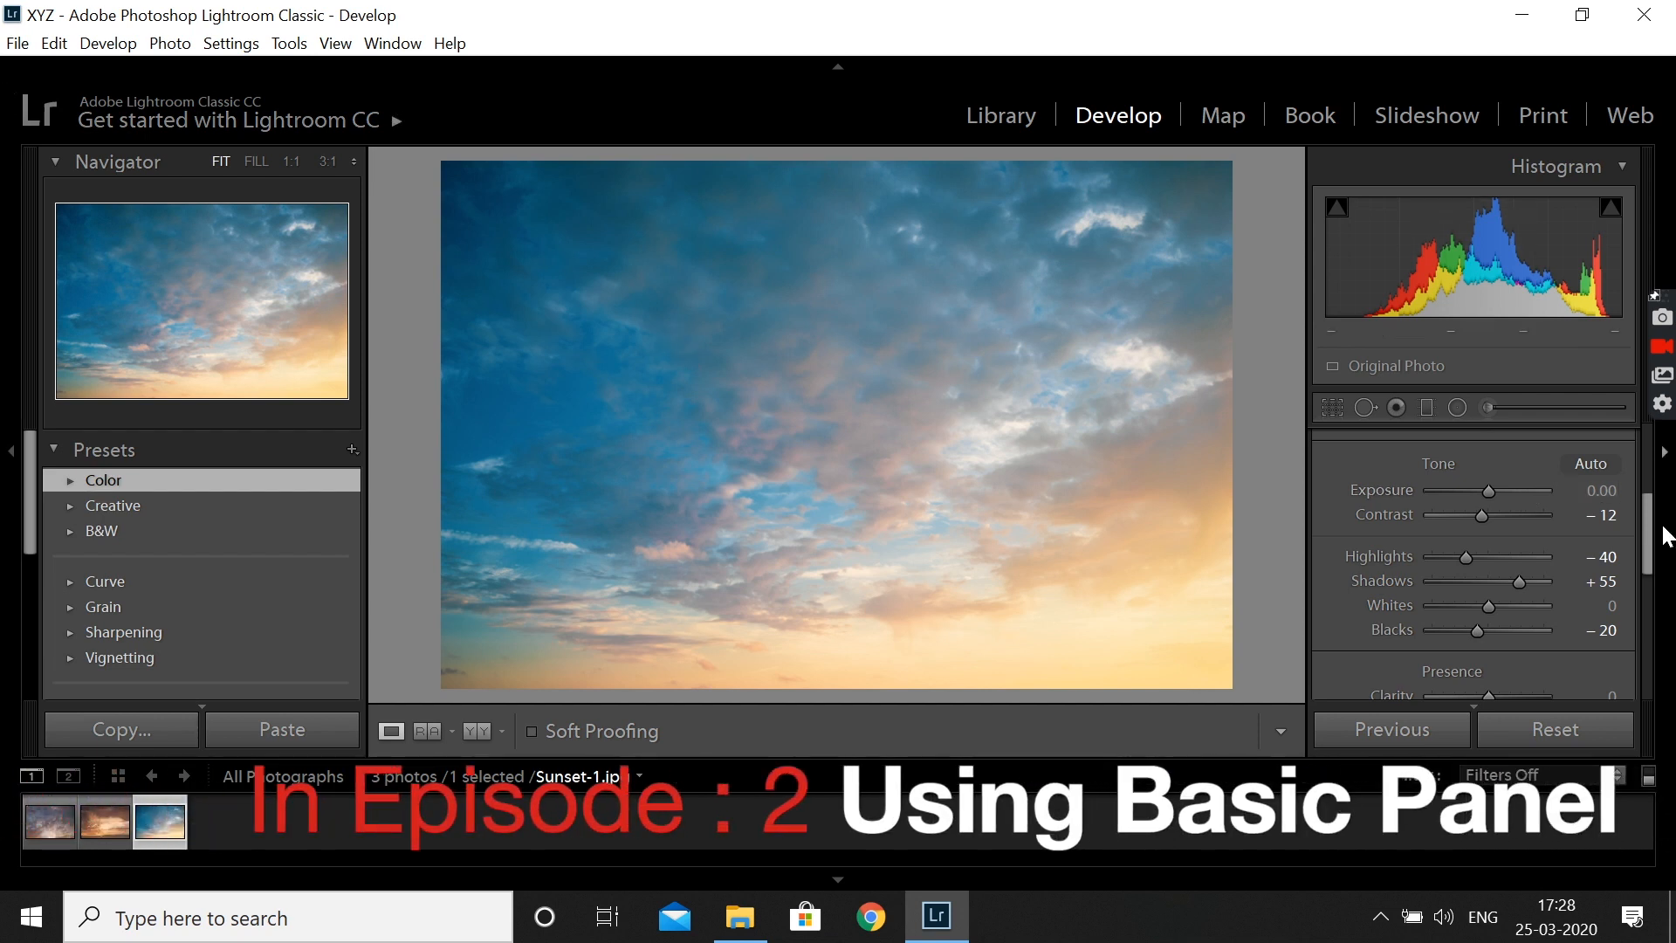
pyautogui.moveTo(1648, 536); pyautogui.dragTo(1651, 476)
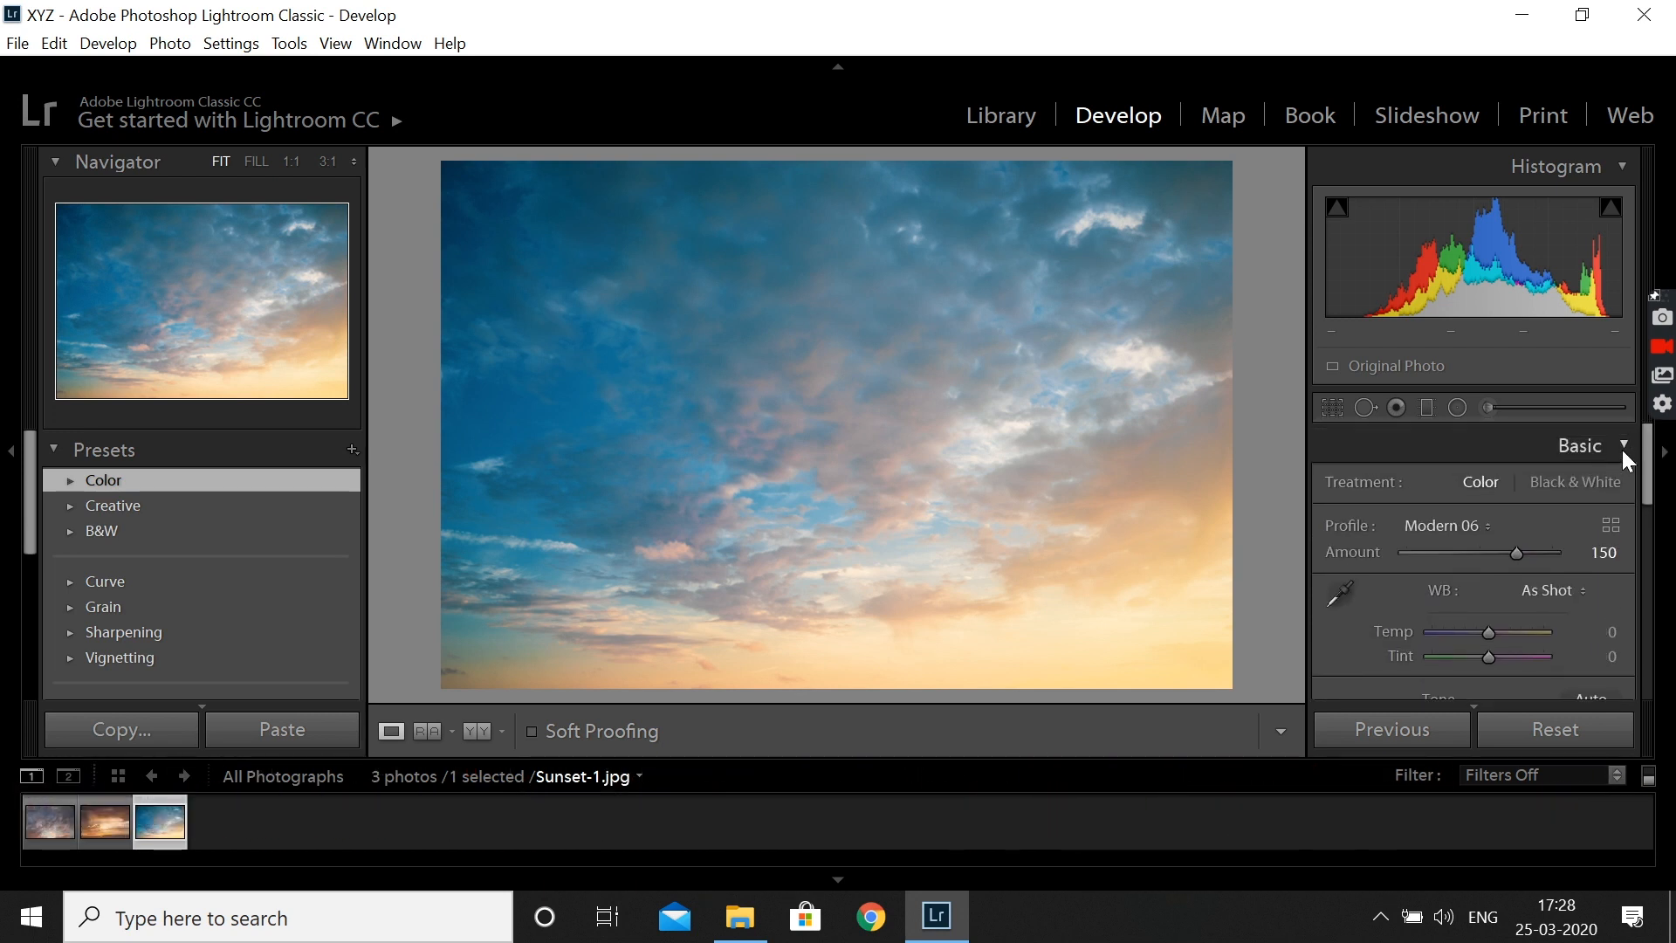
pyautogui.click(1623, 452)
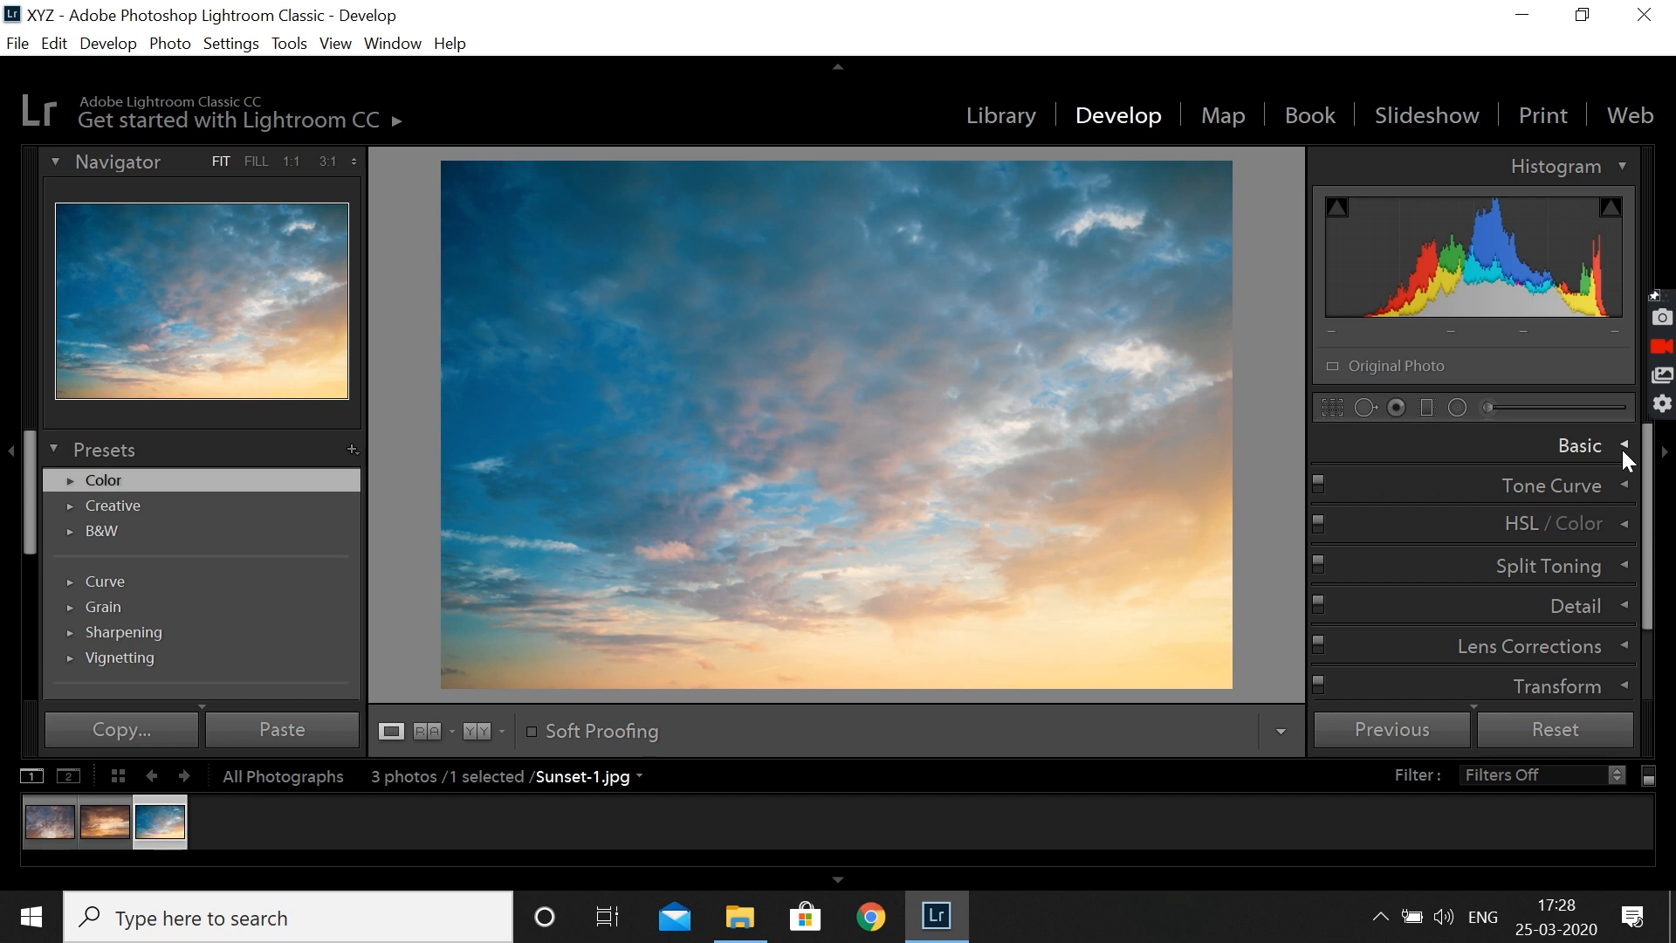